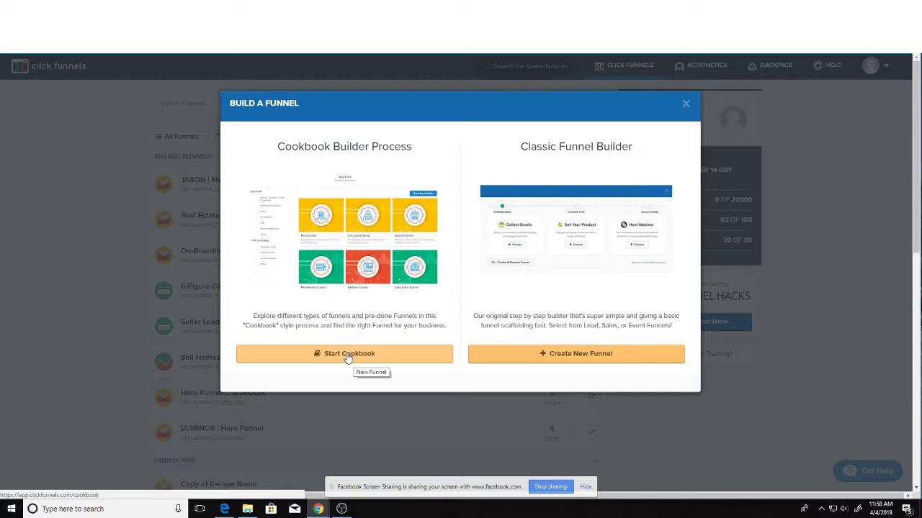
- Start the Cookbook builder process and filter the funnel types to Generate Leads
click(348, 355)
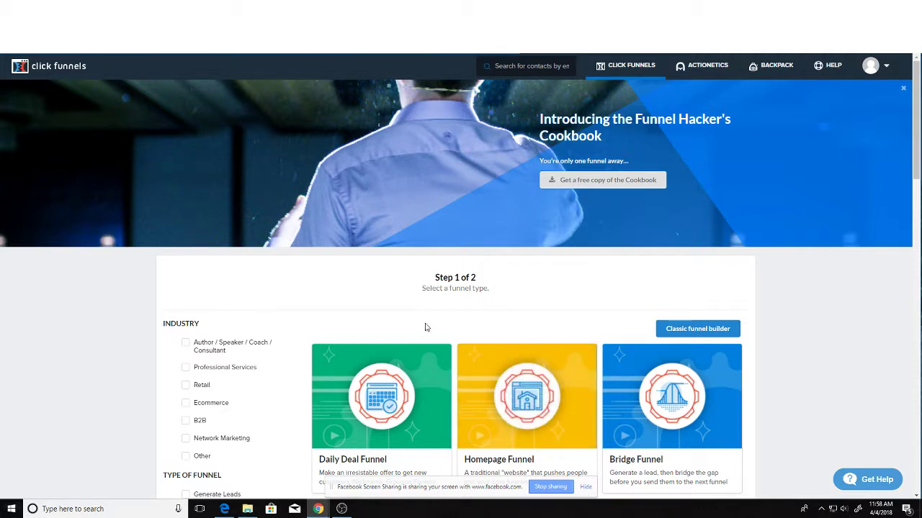
scroll(394, 329, down, 1)
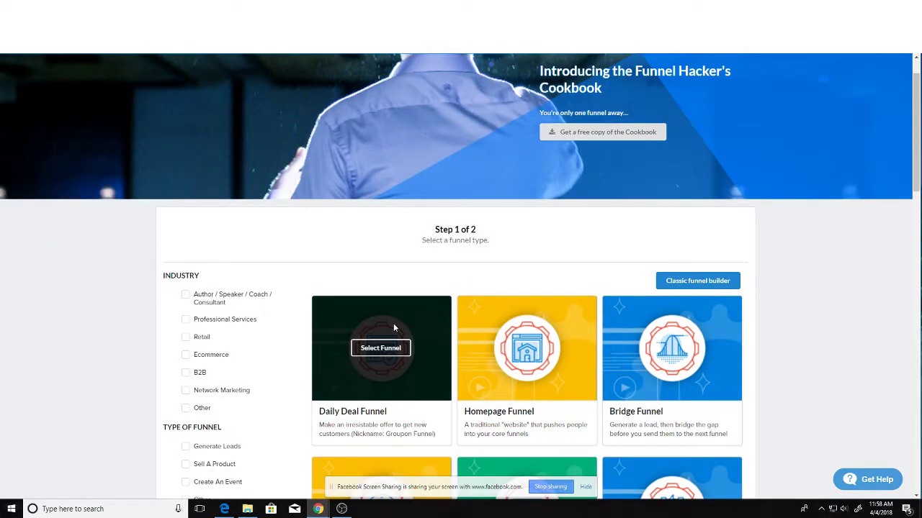
scroll(394, 329, down, 1)
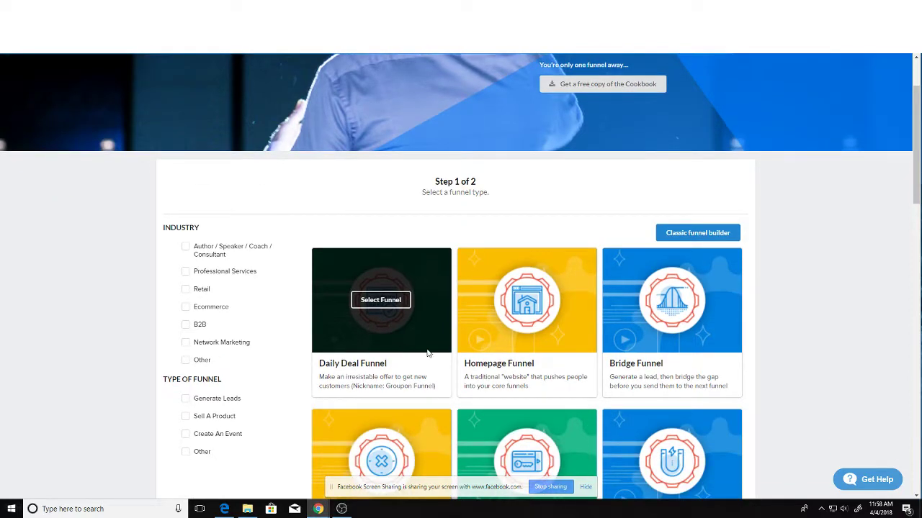
scroll(547, 346, down, 3)
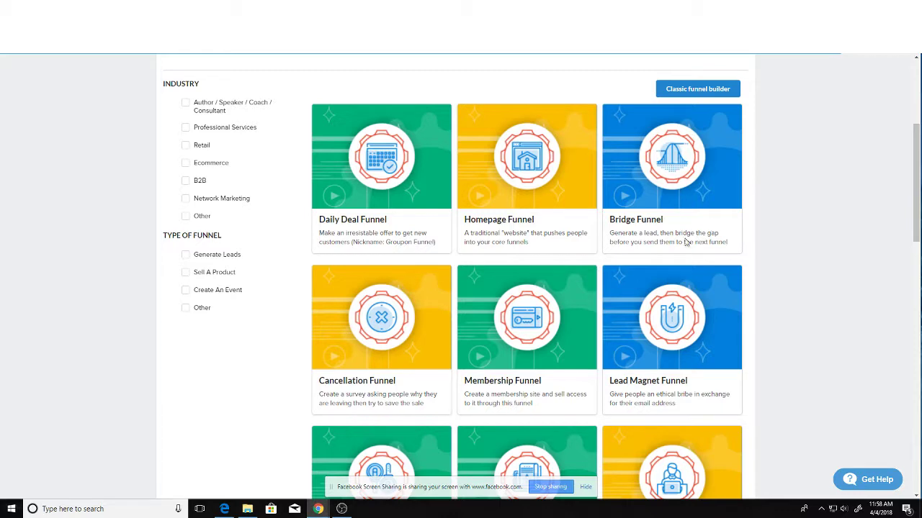
scroll(658, 257, down, 4)
scroll(228, 281, up, 3)
click(186, 206)
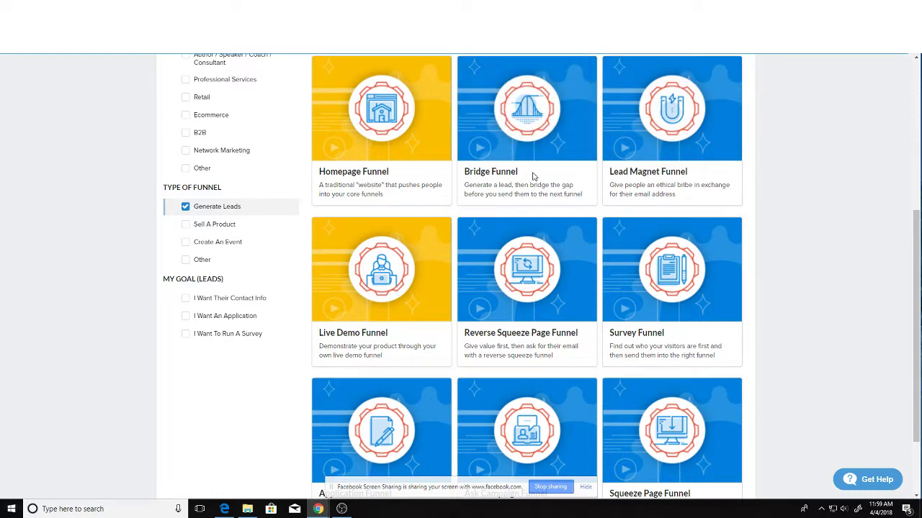
- Choose the Lead Magnet Funnel from the lead-generation funnel types
scroll(432, 180, down, 2)
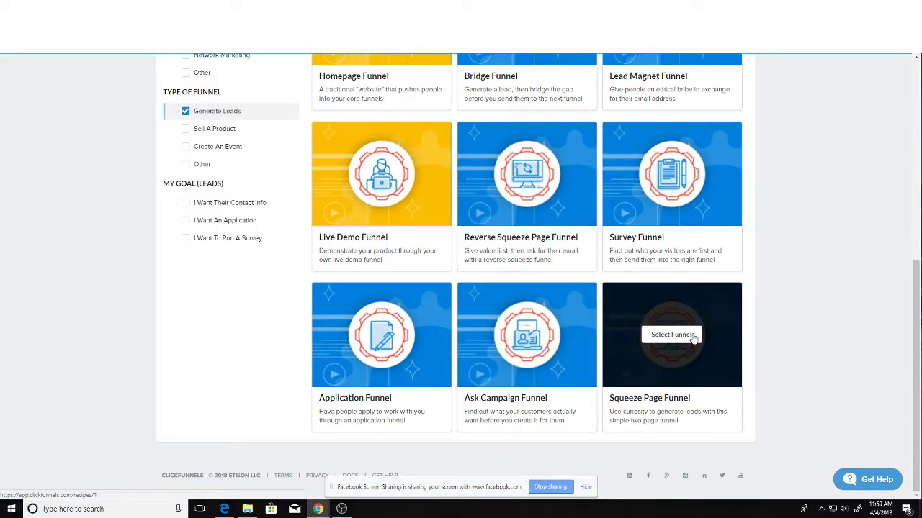
scroll(670, 317, up, 4)
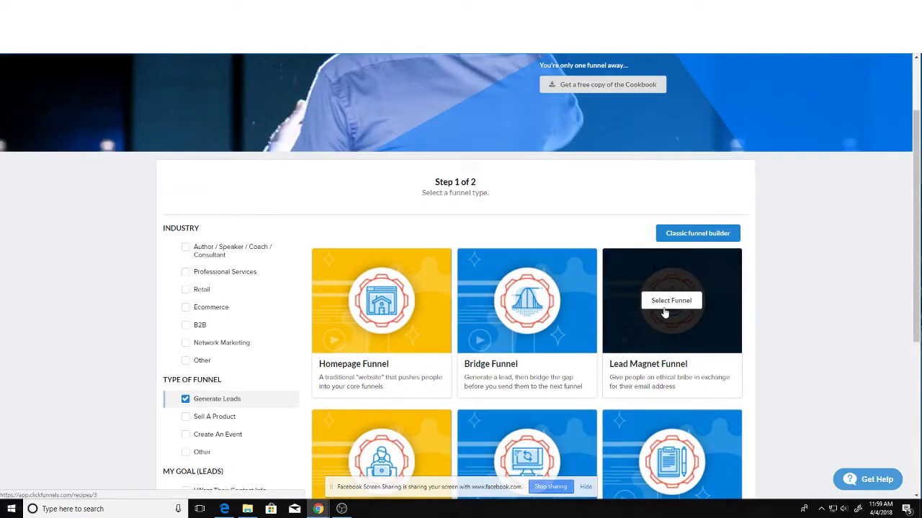
click(668, 306)
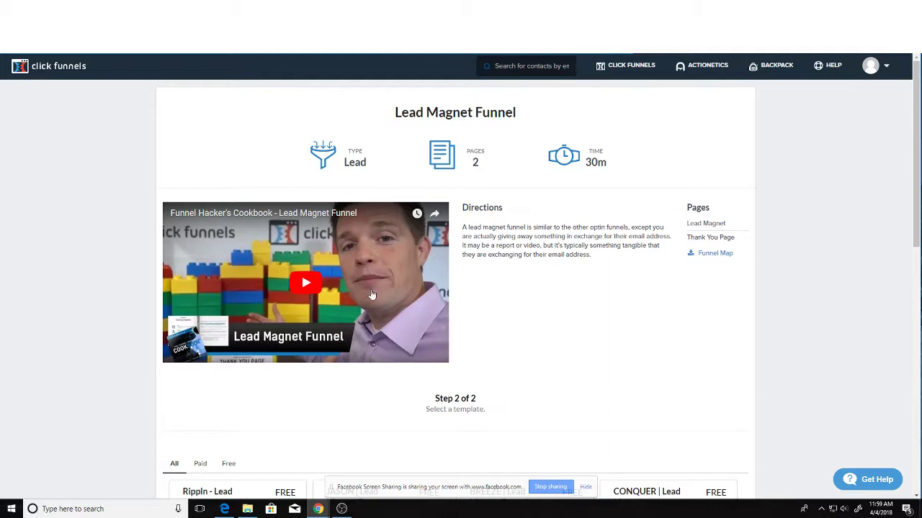
- Pick the free Blank Lead Magnet template and get its funnel
scroll(568, 337, down, 3)
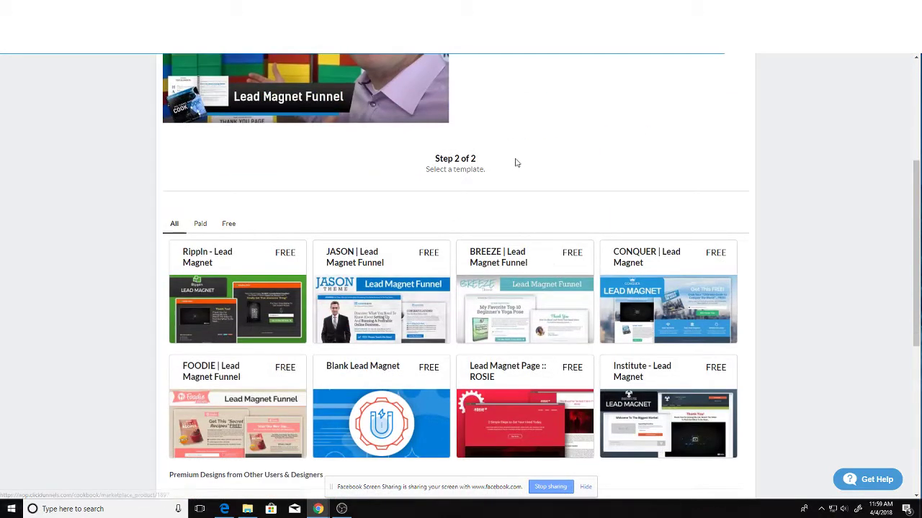
scroll(507, 169, down, 3)
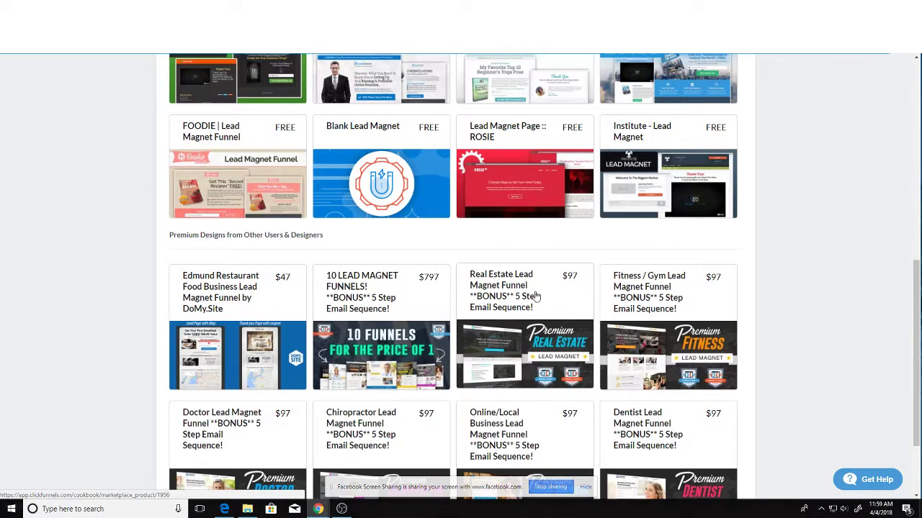
scroll(401, 295, up, 2)
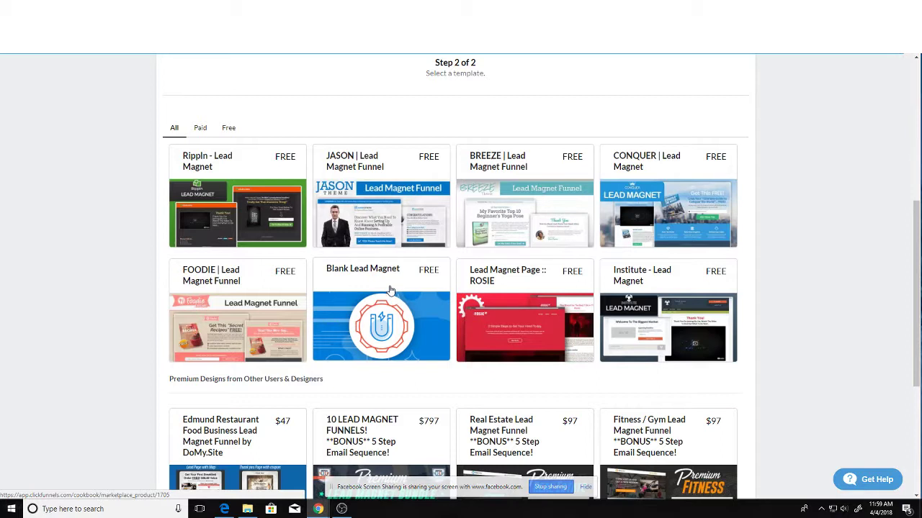
click(388, 290)
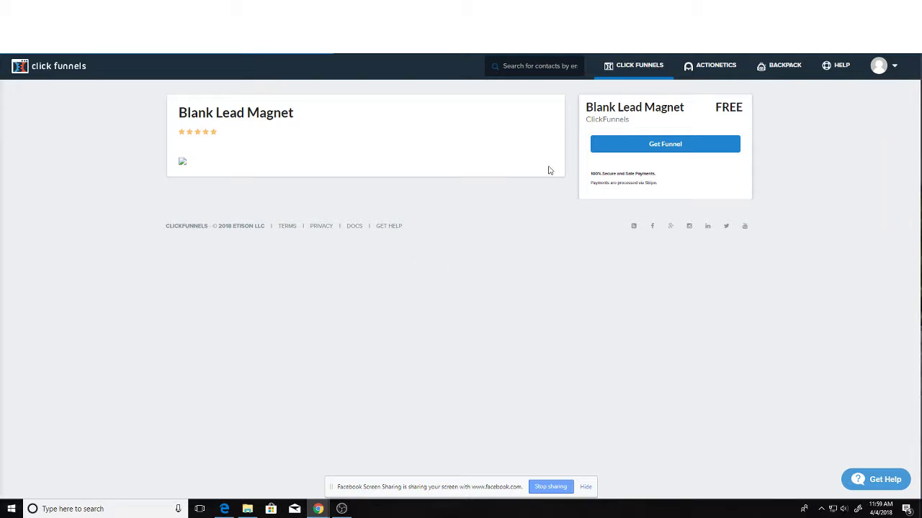
click(635, 151)
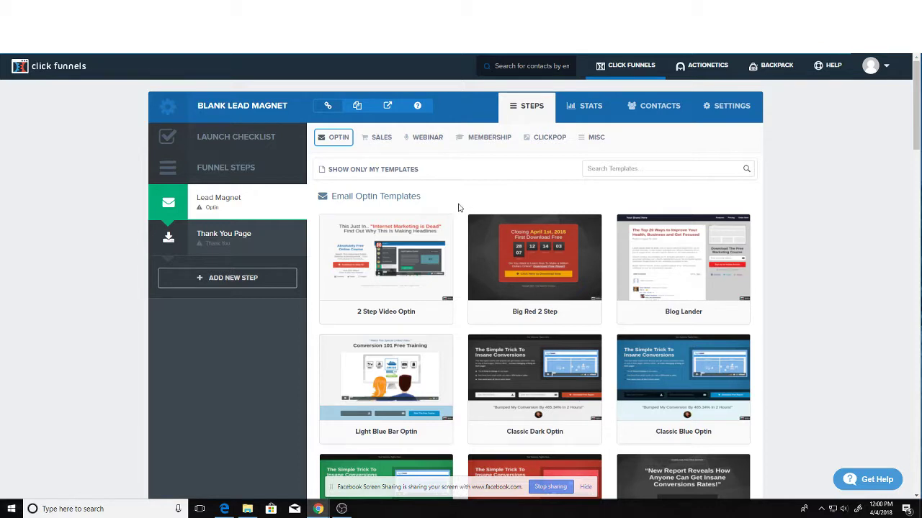
- Look through the full list of email optin templates for the Lead Magnet step
scroll(469, 191, down, 3)
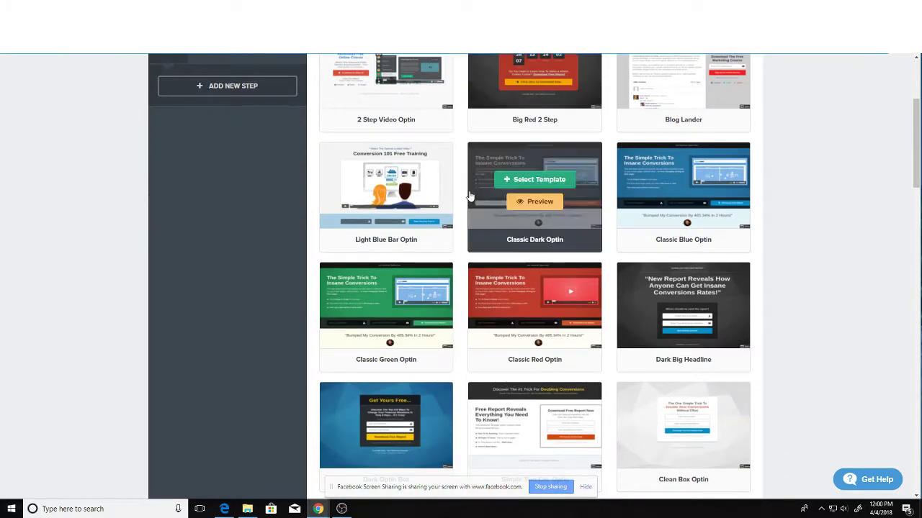
scroll(460, 208, down, 2)
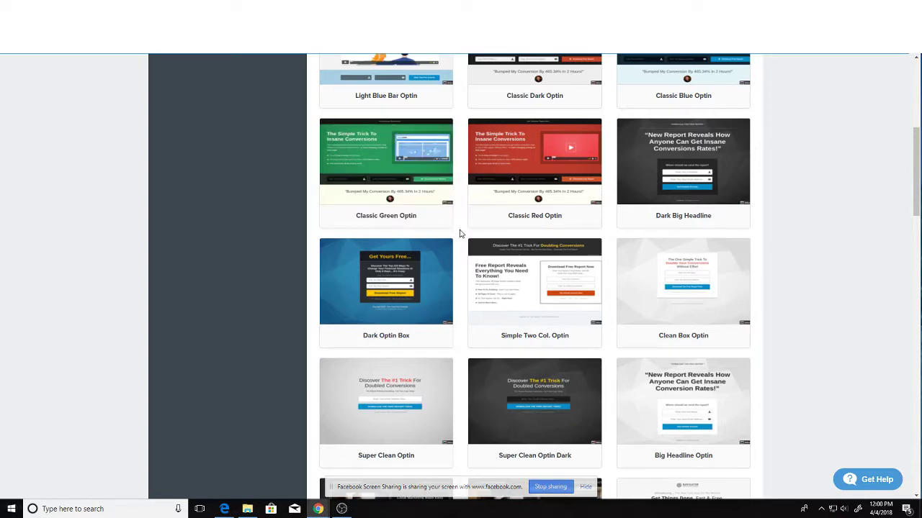
scroll(460, 234, down, 2)
mouse_move(485, 243)
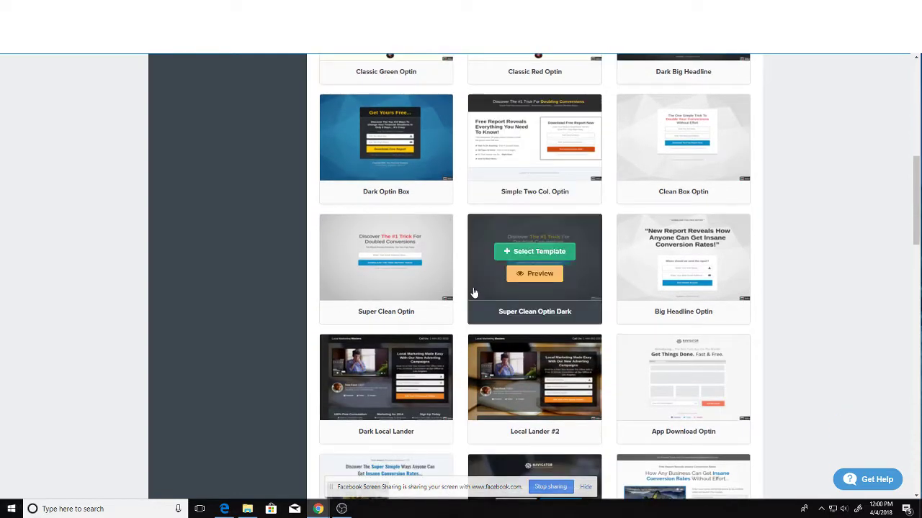
scroll(472, 293, down, 2)
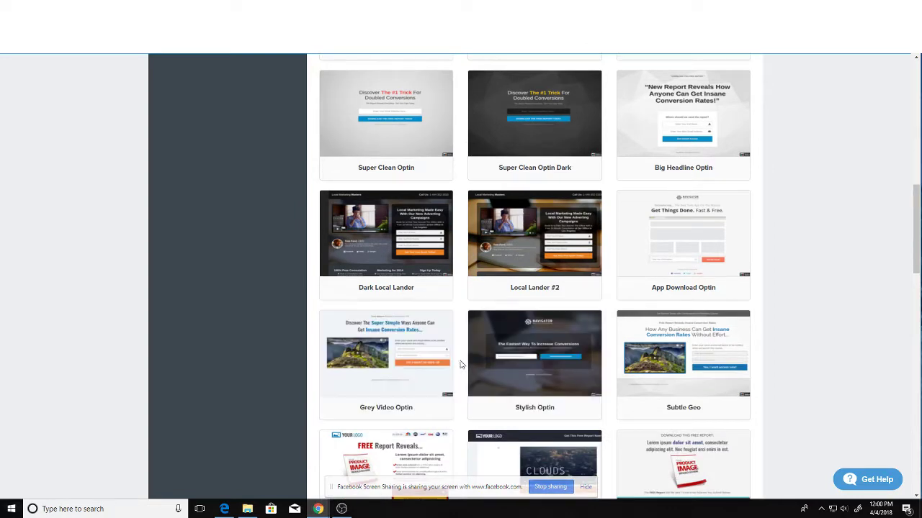
scroll(461, 365, down, 3)
mouse_move(412, 295)
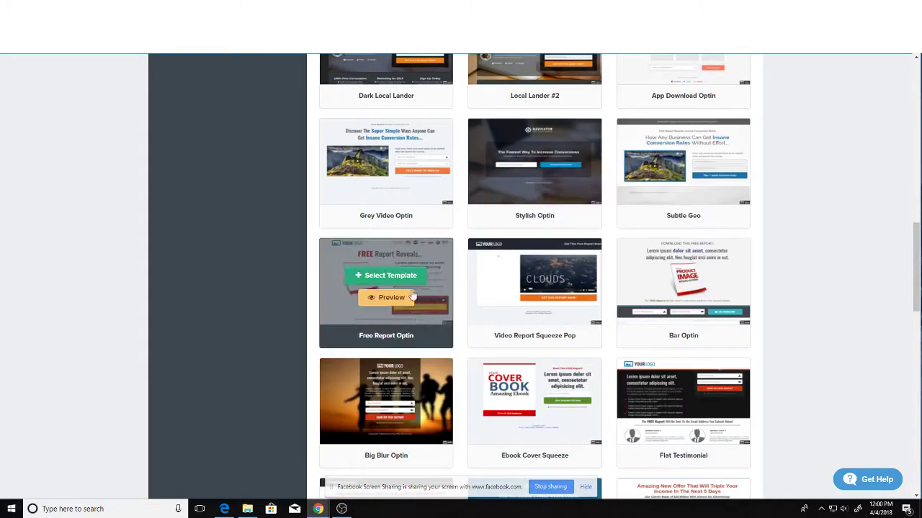
mouse_move(636, 311)
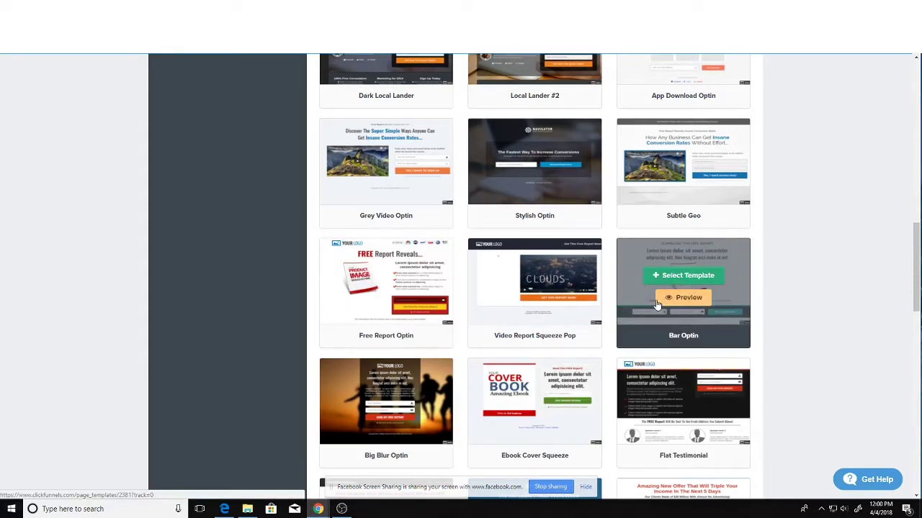
scroll(656, 304, down, 2)
mouse_move(425, 261)
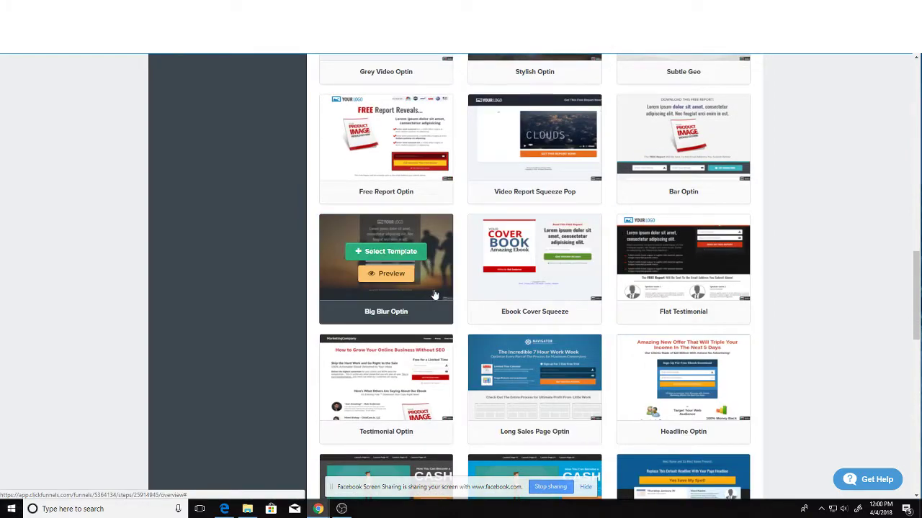
scroll(828, 331, down, 2)
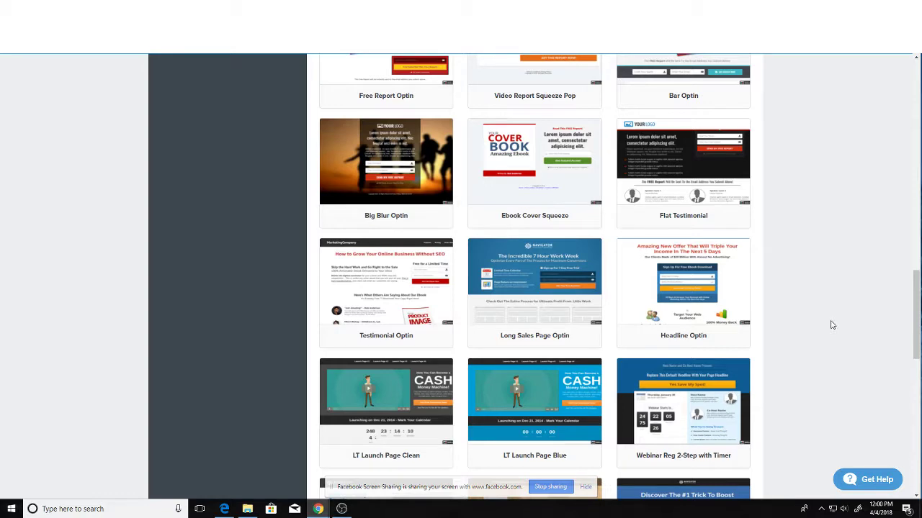
scroll(832, 326, down, 3)
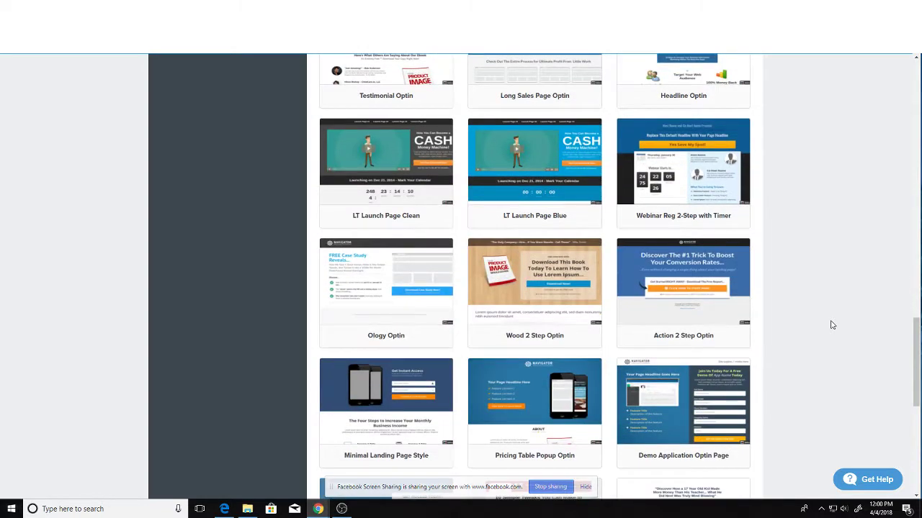
scroll(832, 325, down, 5)
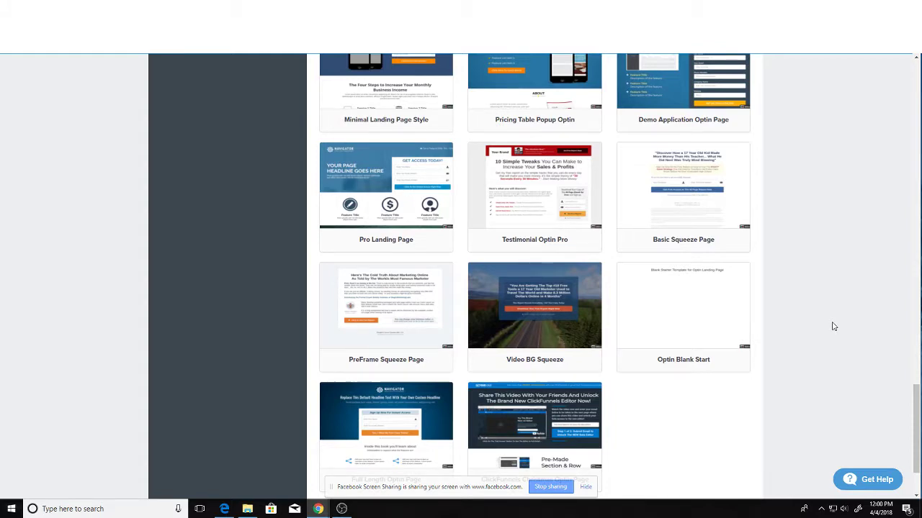
scroll(833, 328, down, 2)
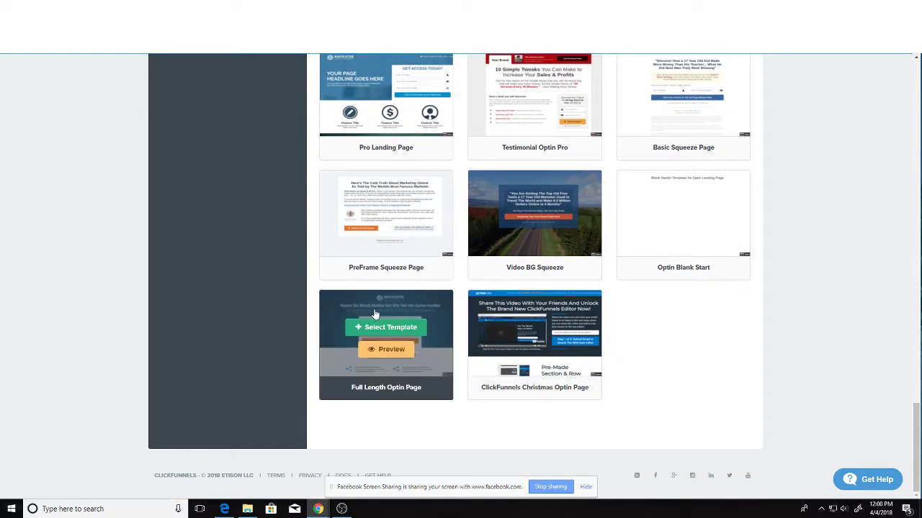
- Apply the Big Blur Optin template to the Lead Magnet step and open the created page for editing
scroll(387, 316, up, 6)
scroll(387, 317, up, 3)
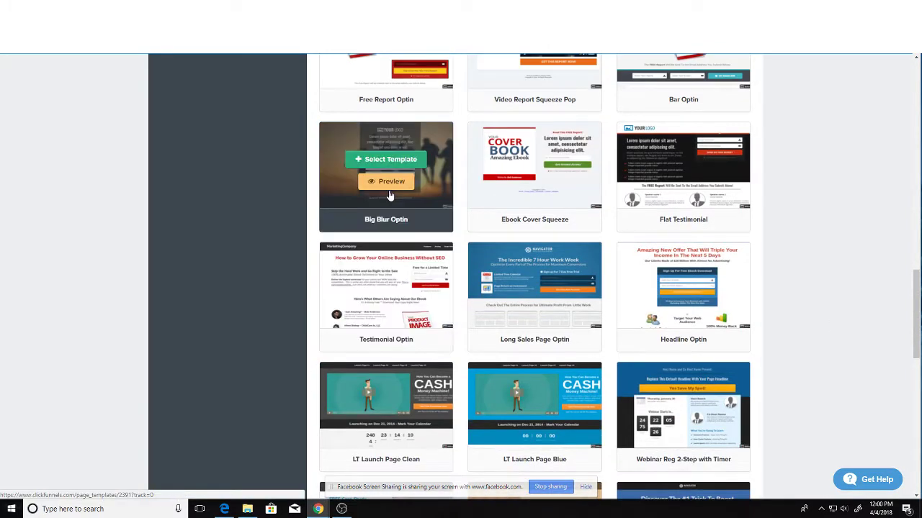
click(390, 160)
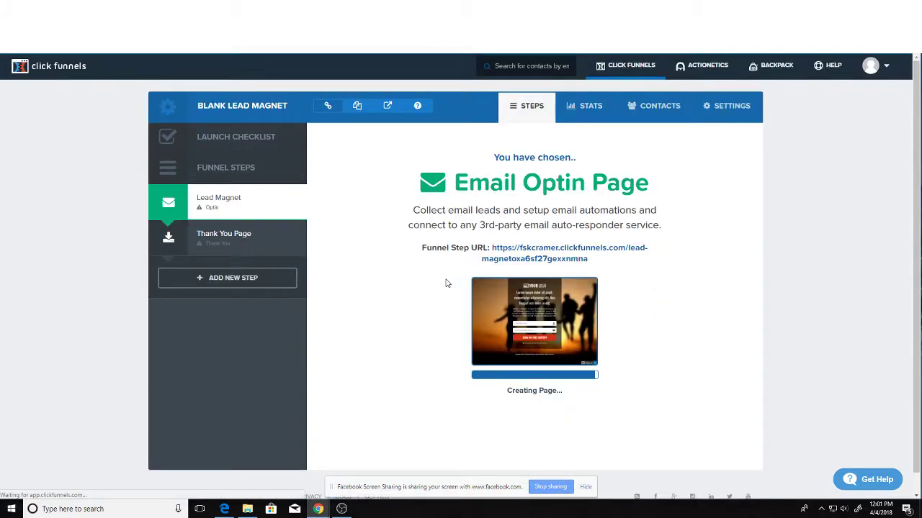
click(365, 324)
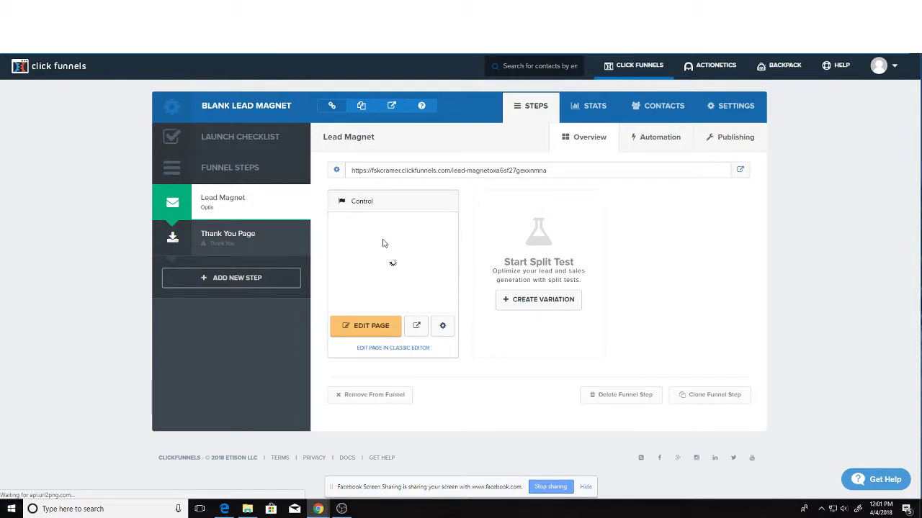
click(367, 330)
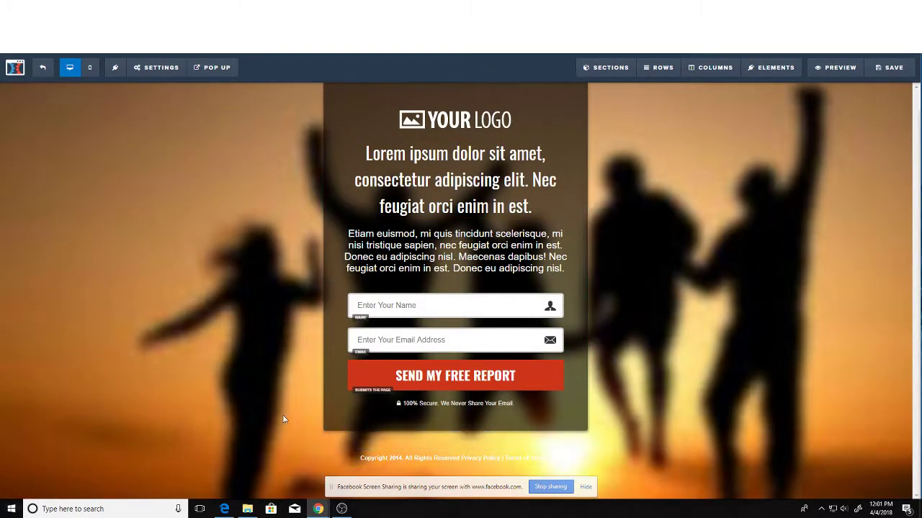
click(450, 162)
drag(534, 210, 321, 136)
click(638, 233)
- Open the image chooser for the page background and search Pixabay for "House"
click(159, 67)
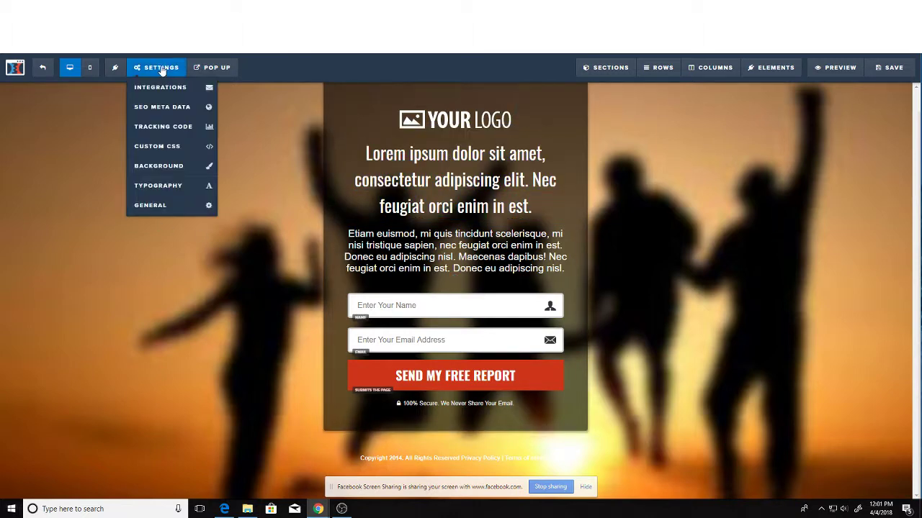
click(164, 167)
click(904, 131)
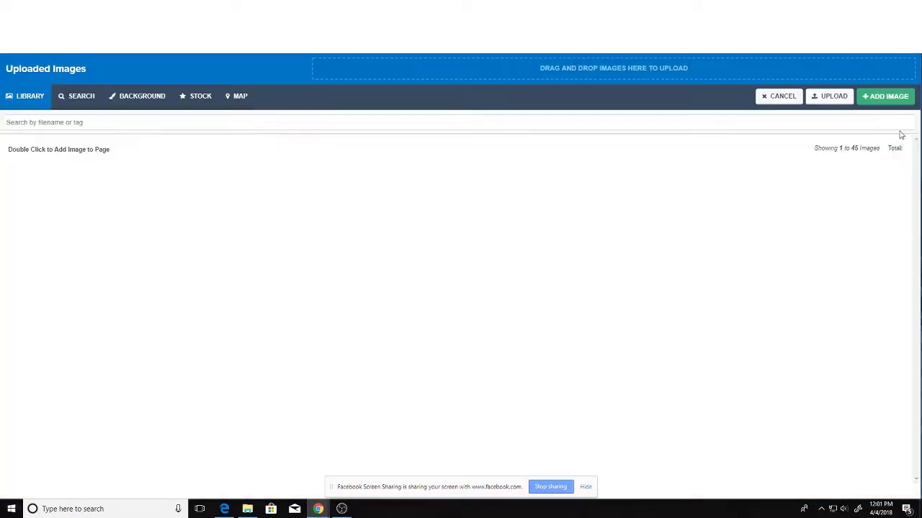
click(72, 96)
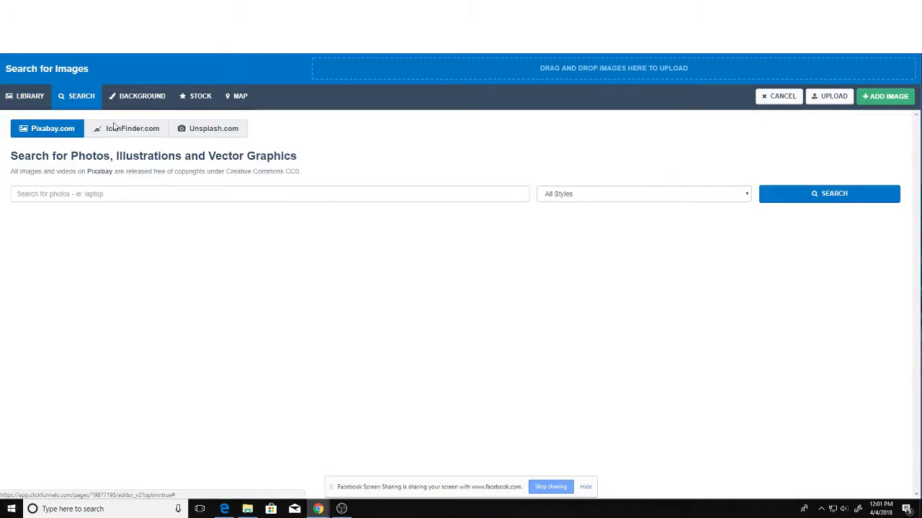
click(111, 193)
text(House)
key(Return)
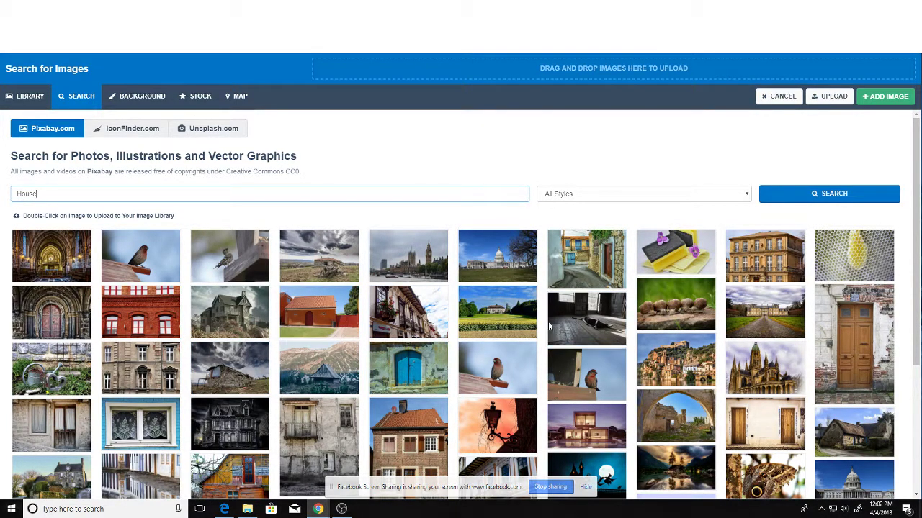
- Set the photo of the stately mansion at the end of a driveway as the page background and close the background settings
scroll(643, 329, down, 3)
scroll(720, 288, up, 3)
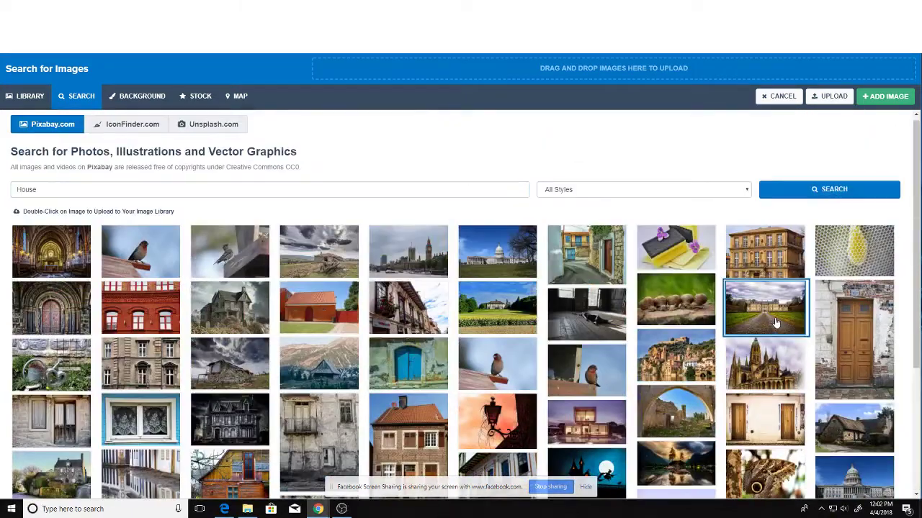
click(888, 96)
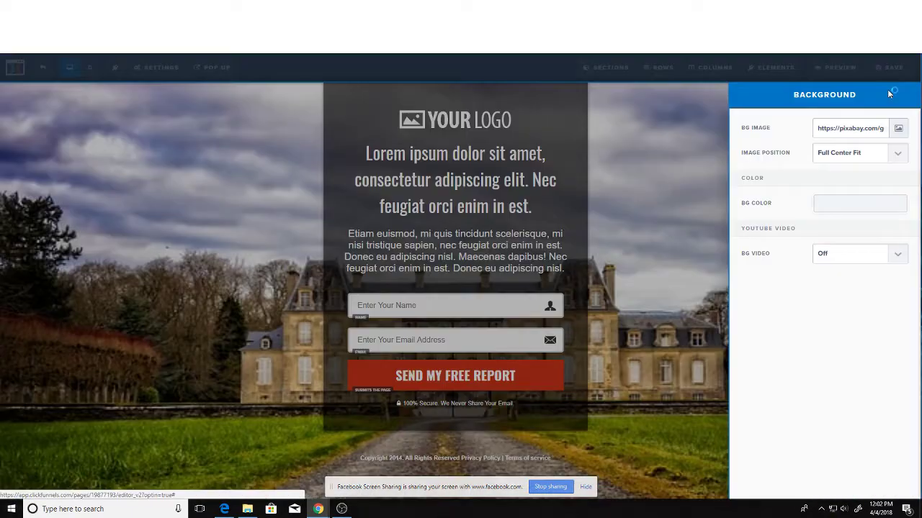
click(684, 421)
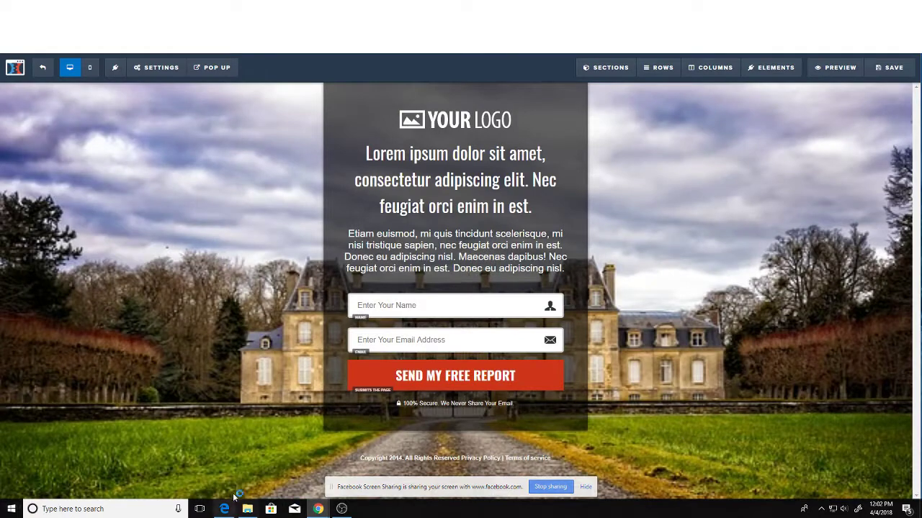
- Look at the page's background colour options in the background settings and close them
click(157, 68)
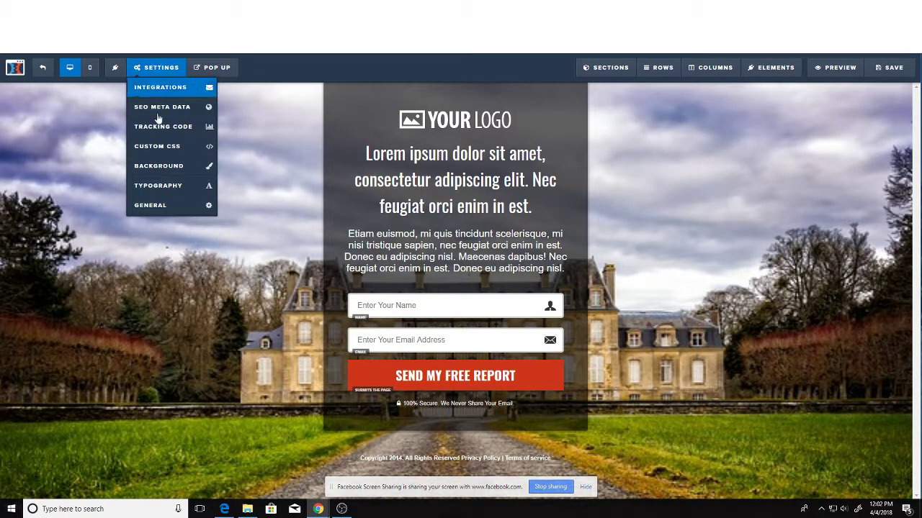
click(159, 166)
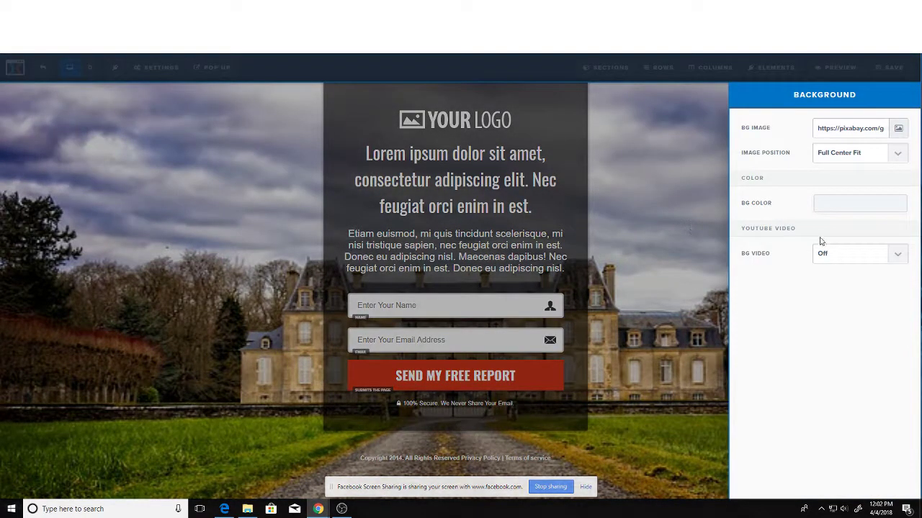
click(842, 207)
mouse_move(905, 306)
mouse_down()
mouse_move(861, 306)
mouse_move(907, 306)
mouse_up()
click(790, 189)
click(673, 207)
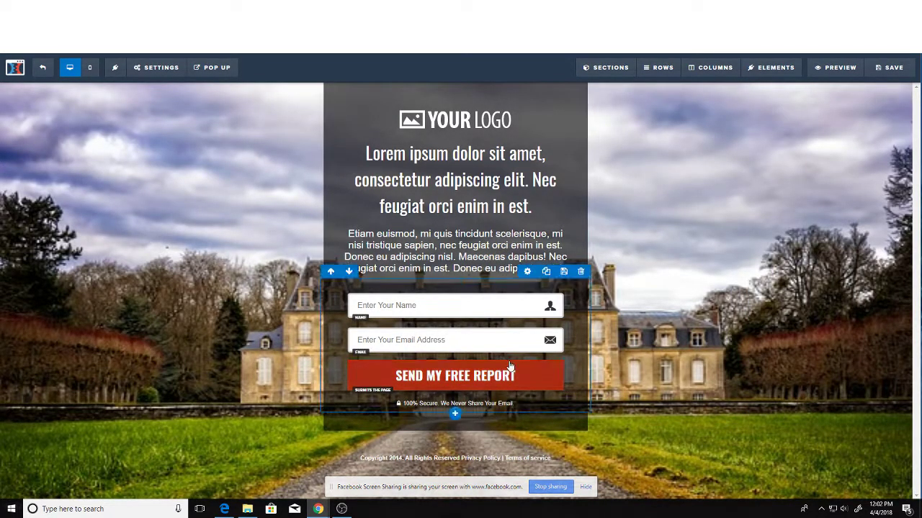
- Open the image chooser for the page's logo and search IconFinder for "Real Estate" icons
click(446, 128)
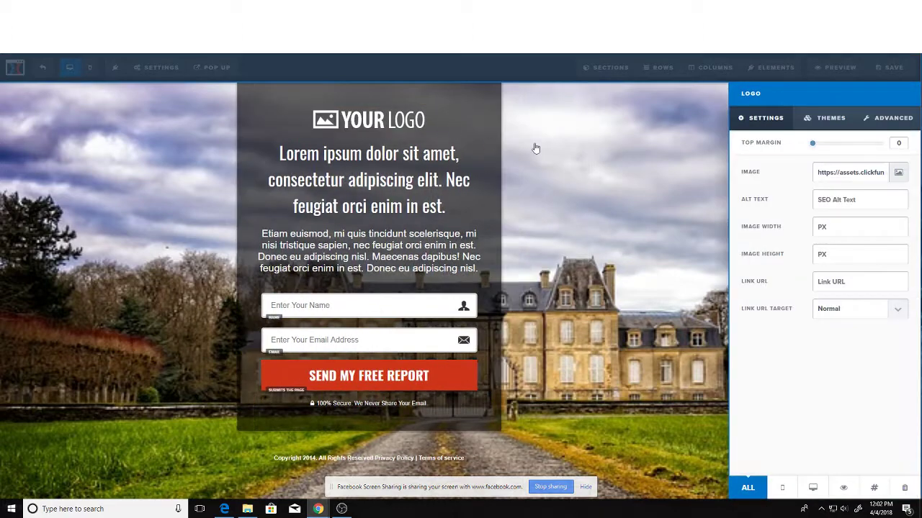
click(897, 173)
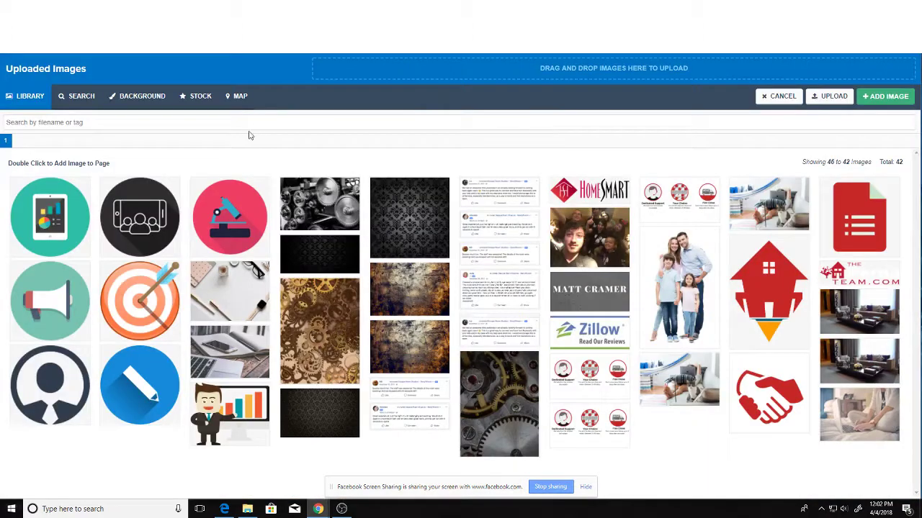
click(111, 101)
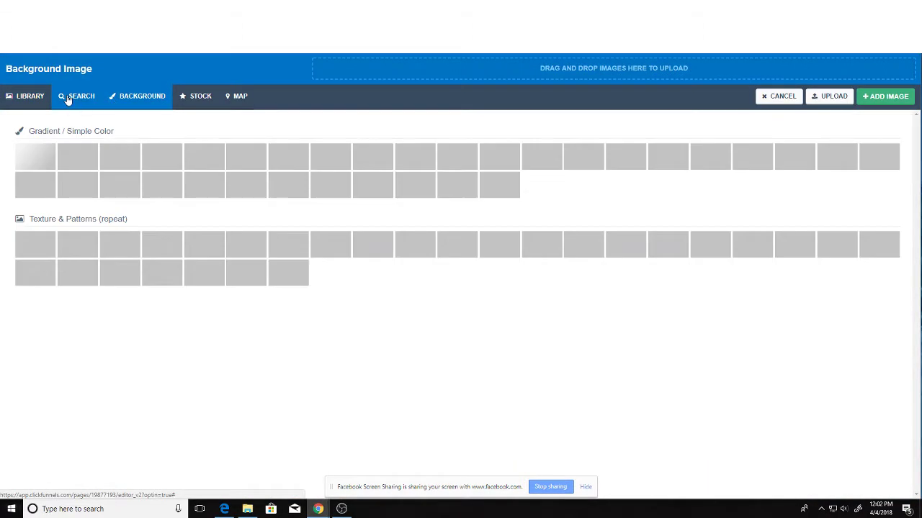
click(75, 101)
click(133, 129)
click(142, 191)
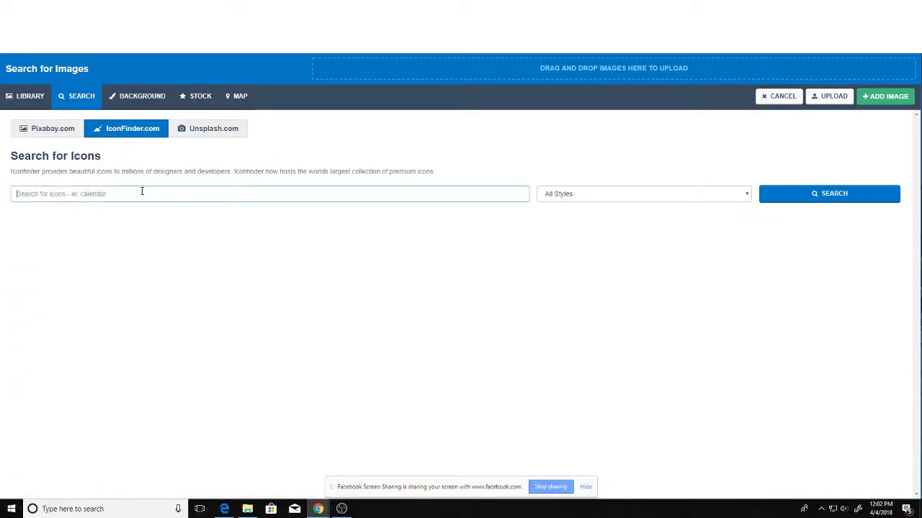
text(Real Estate)
key(Return)
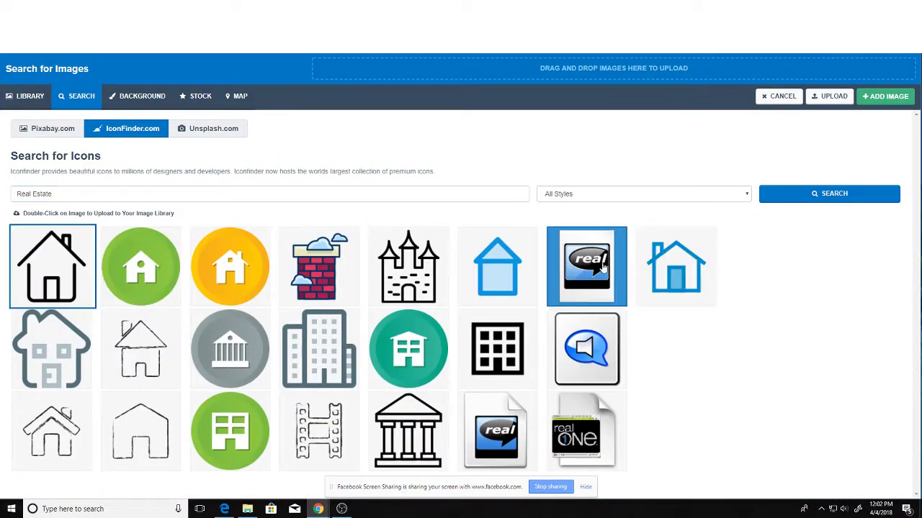
- Add the black outlined house icon to the image library, use it as the logo and close the logo settings
click(872, 96)
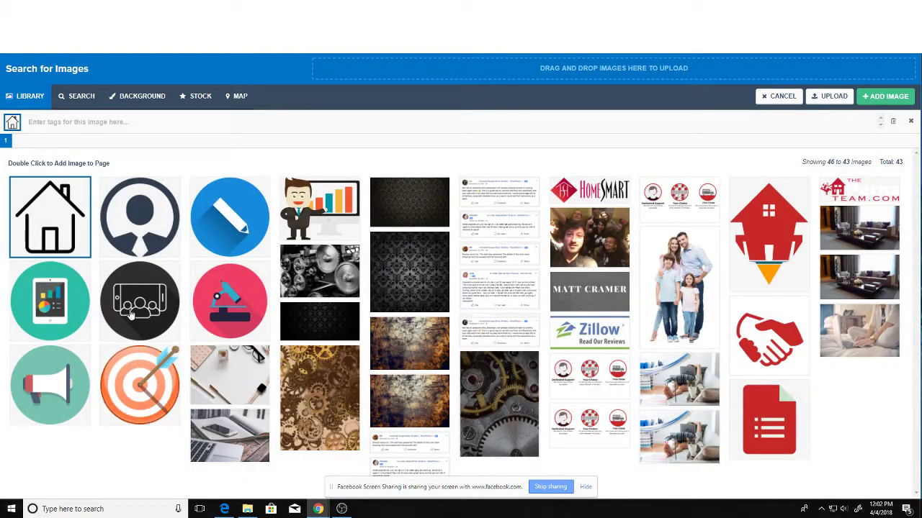
click(886, 96)
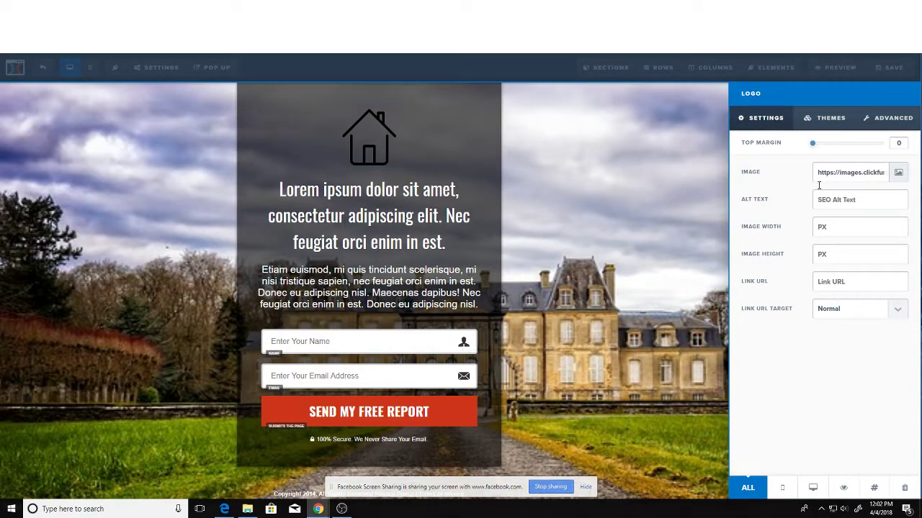
click(602, 257)
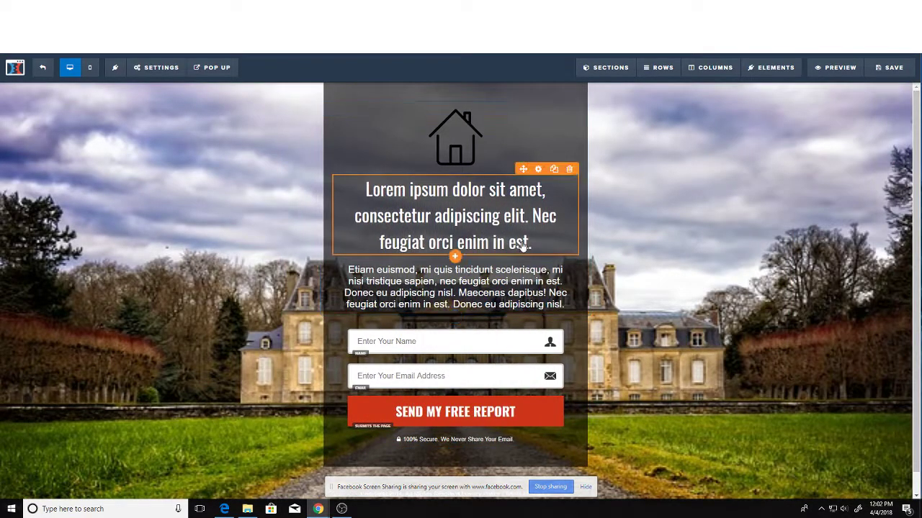
- Replace the placeholder headline below the logo with "Get An Exclusive First Look"
click(524, 247)
drag(532, 244, 350, 194)
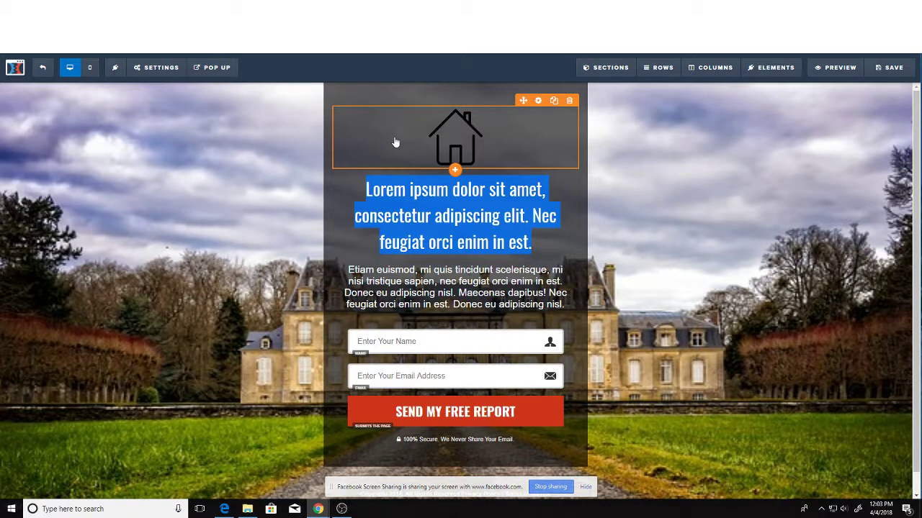
click(448, 221)
click(447, 219)
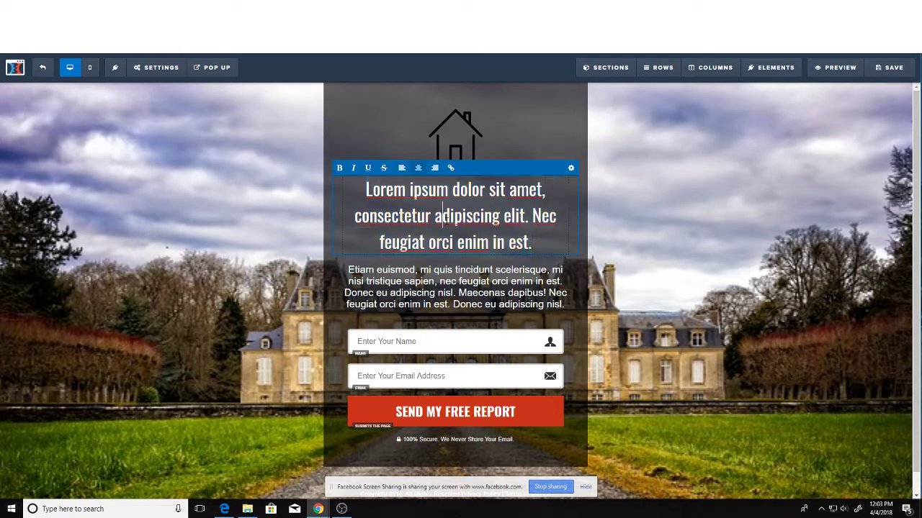
key(ctrl+a)
text(Get)
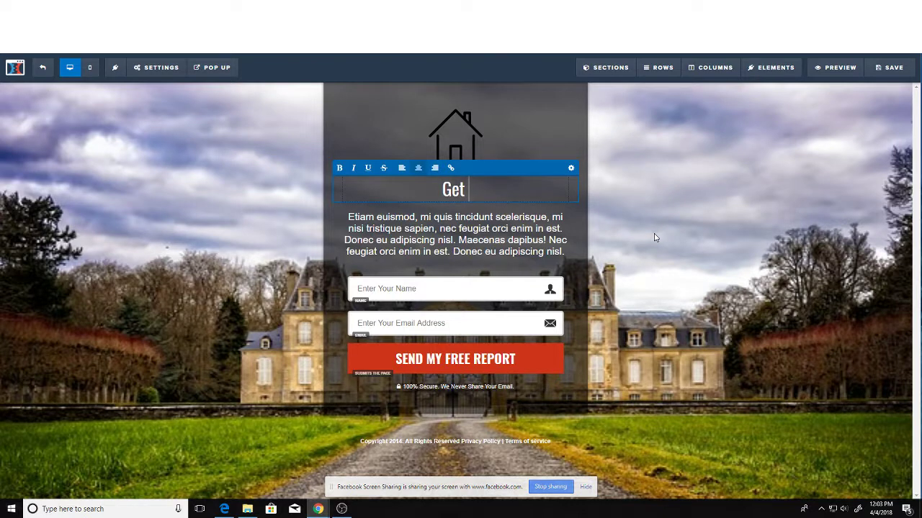
text( An Exlcusive First)
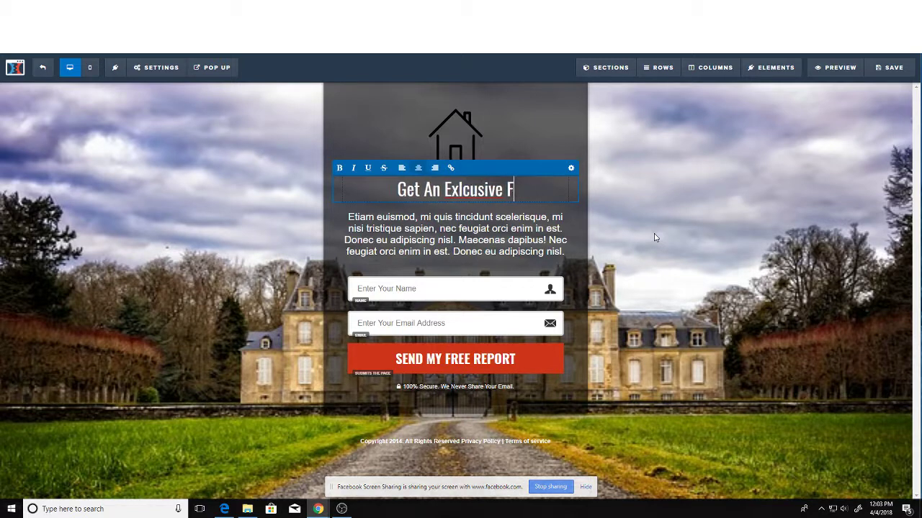
key(BackSpace)
key(BackSpace)
key(BackSpace)
key(BackSpace)
key(BackSpace)
key(BackSpace)
key(BackSpace)
key(BackSpace)
key(BackSpace)
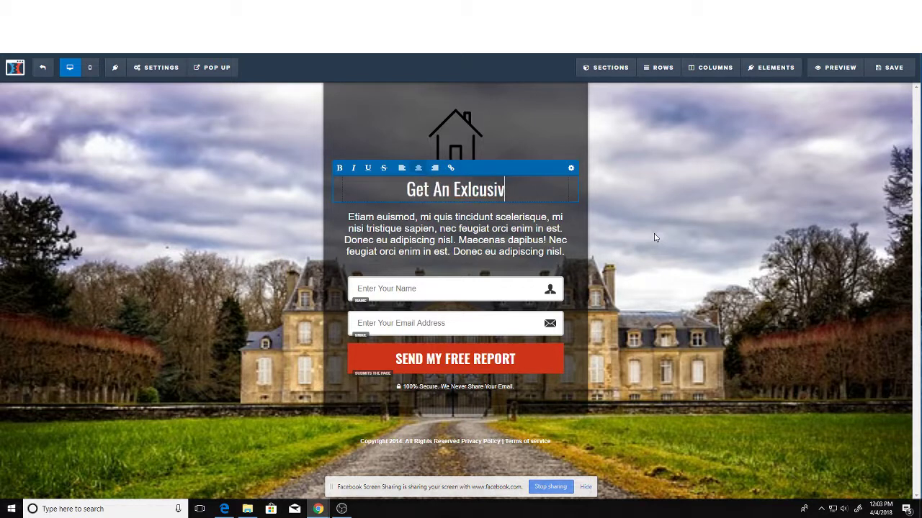
text(clusi)
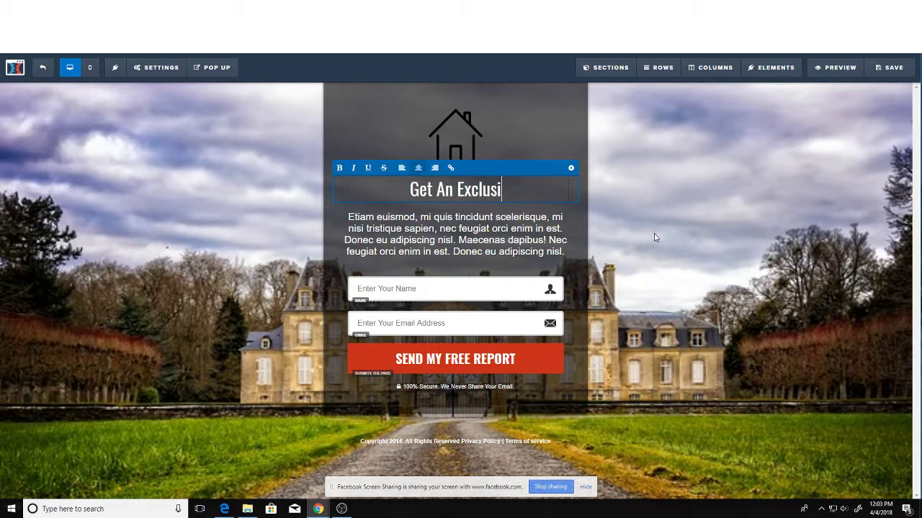
text(ve First )
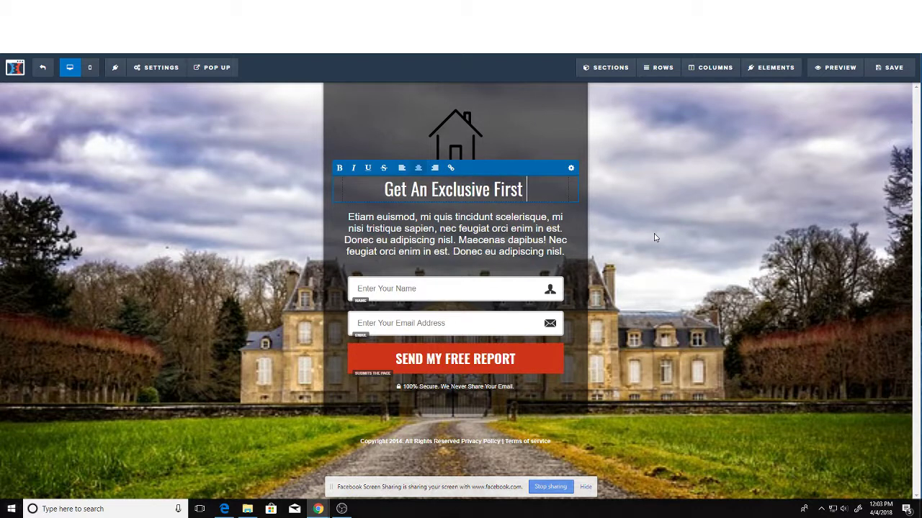
text(Look)
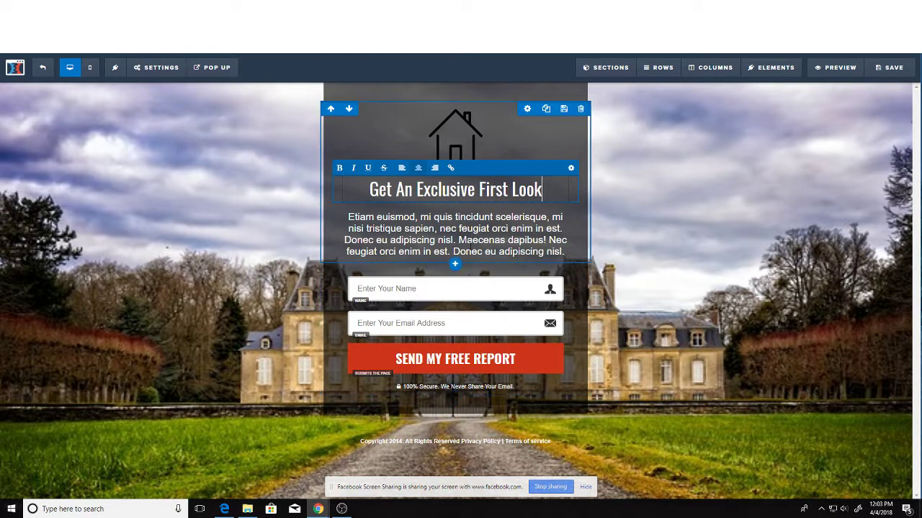
- Replace the placeholder paragraph under the headline with "Register Below For Access"
click(471, 251)
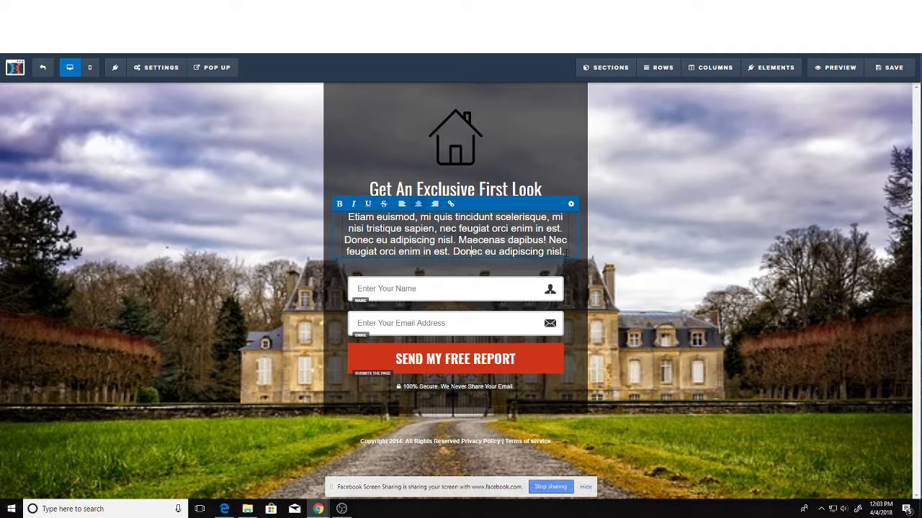
drag(565, 253, 337, 215)
key(BackSpace)
text(egist)
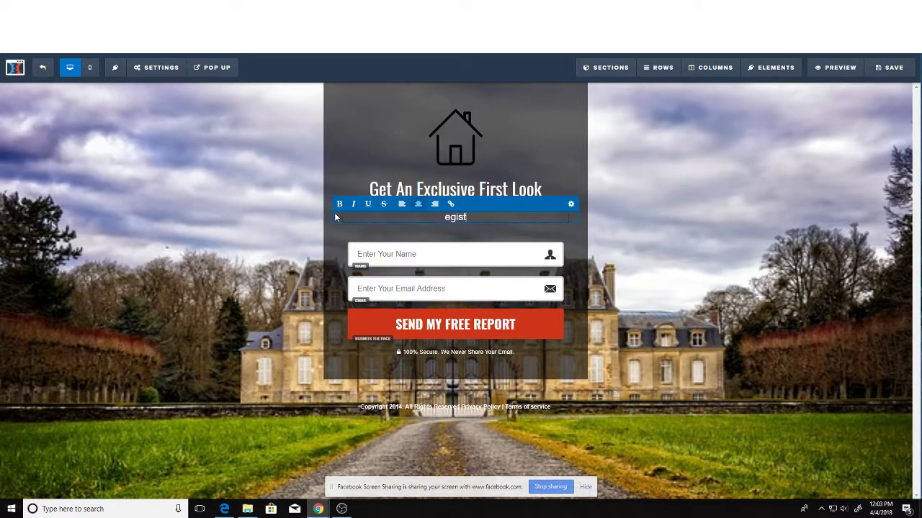
text(er)
key(BackSpace)
key(BackSpace)
key(BackSpace)
key(BackSpace)
key(BackSpace)
key(BackSpace)
key(BackSpace)
key(BackSpace)
text(Register Below For Access)
click(495, 257)
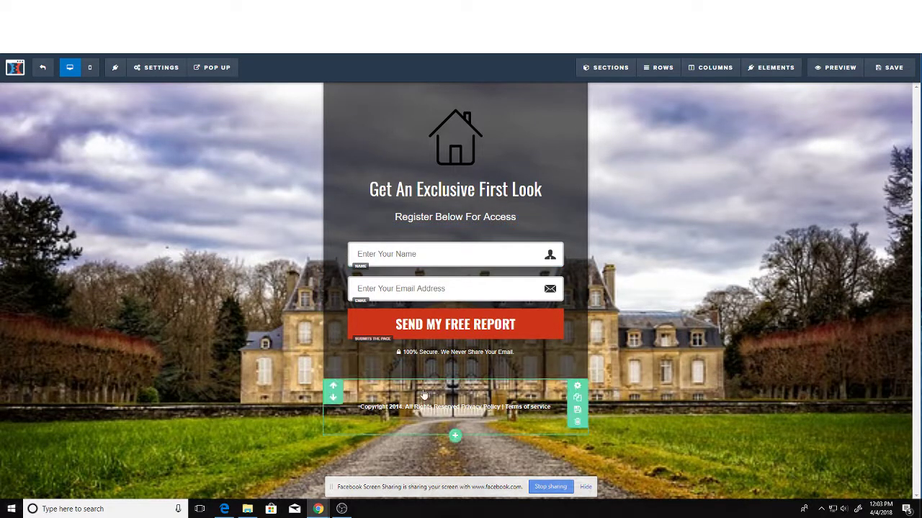
- Change the submit button's text to "SHOW ME THE LISTING"
click(520, 327)
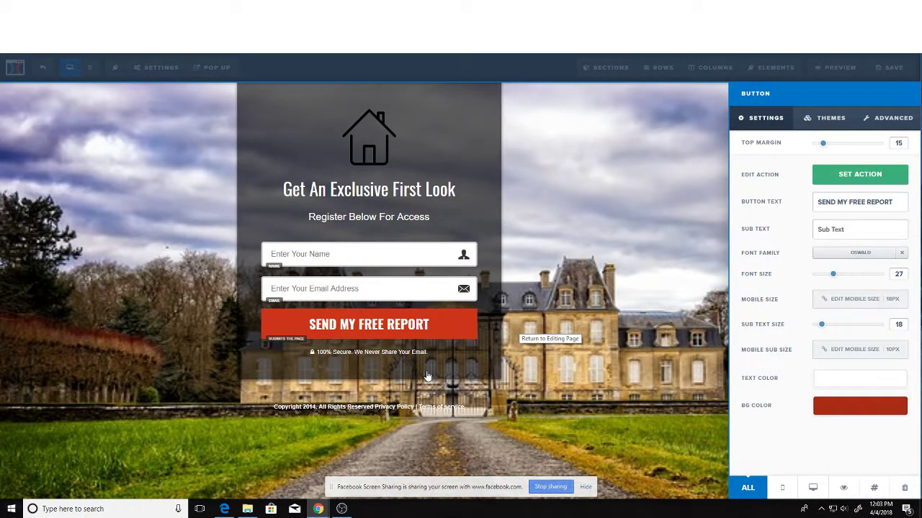
click(626, 397)
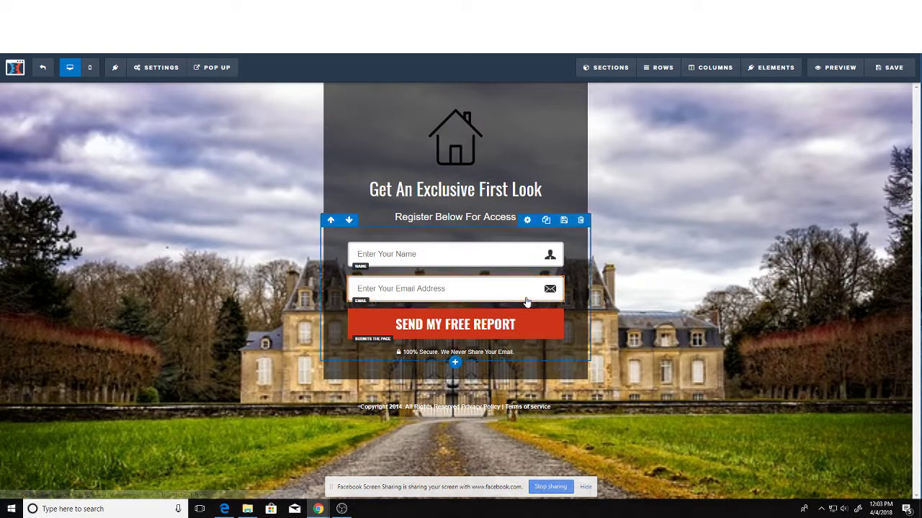
click(522, 325)
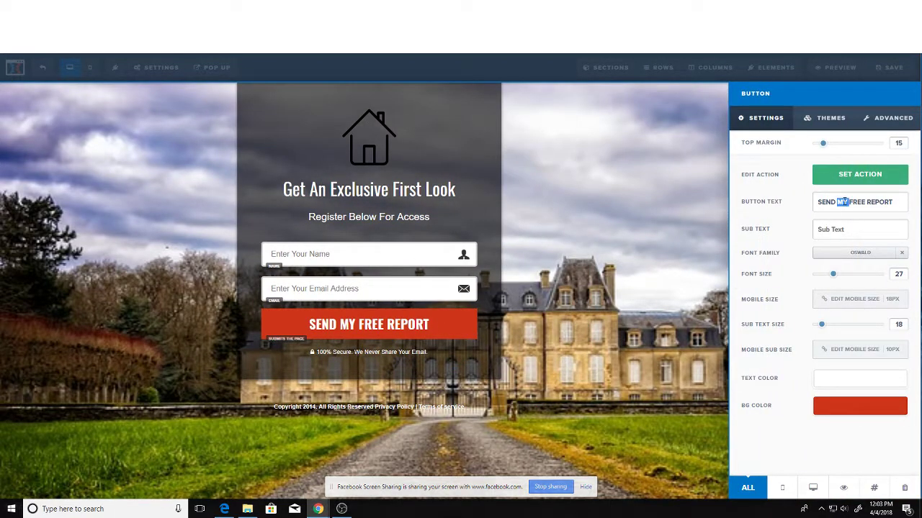
triple_click(841, 202)
text(Show )
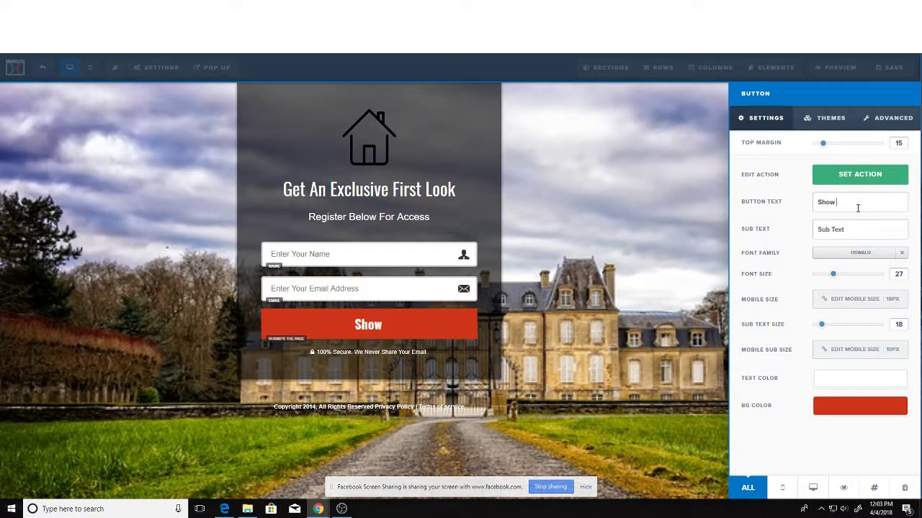
text(Me)
key(BackSpace)
key(BackSpace)
key(BackSpace)
key(BackSpace)
key(BackSpace)
key(BackSpace)
key(BackSpace)
text(SHOW ME TH)
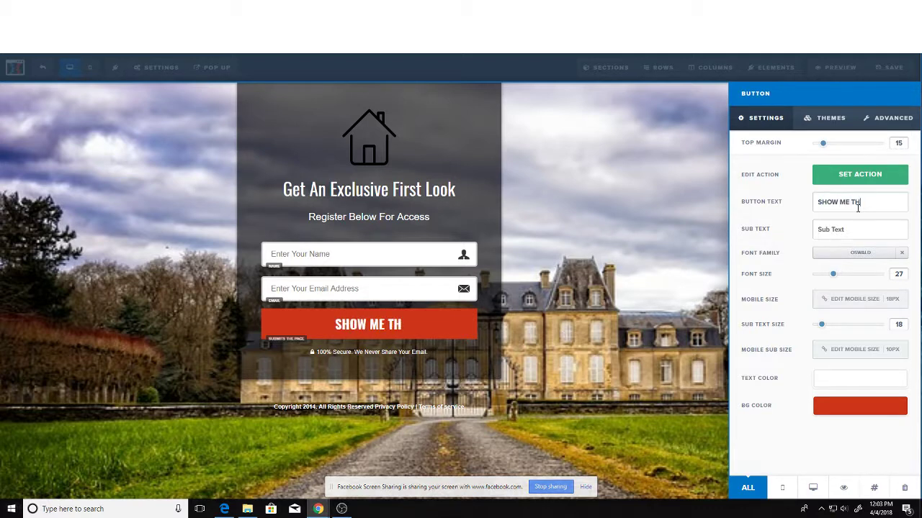
text(E LISTING)
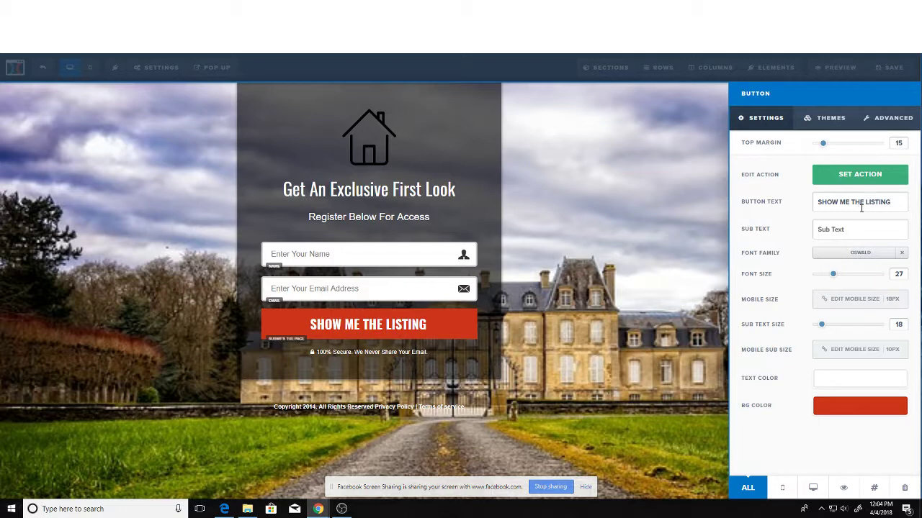
- Try several background colours on the submit button and settle on the blue #0075b2
click(830, 411)
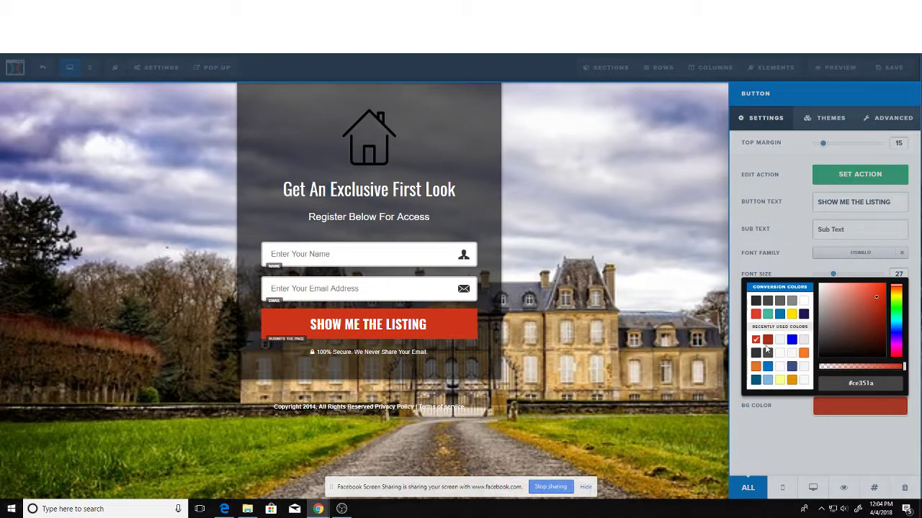
click(792, 341)
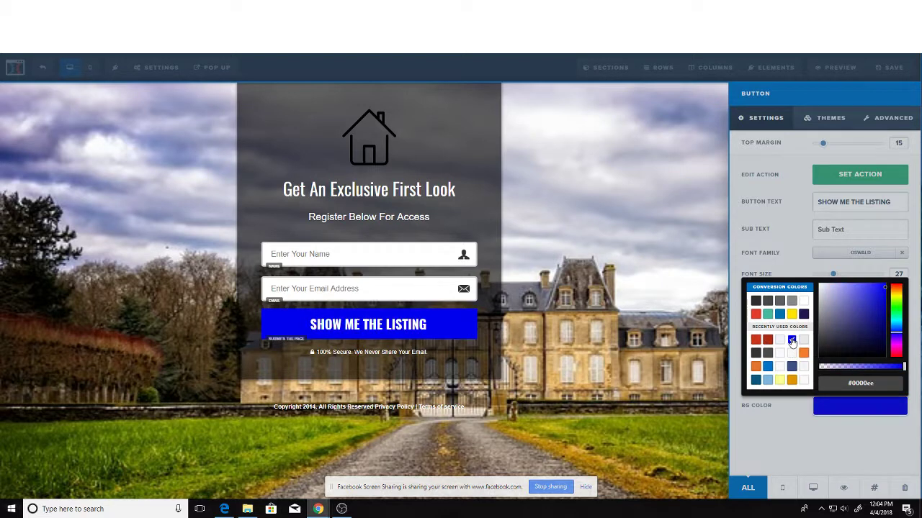
click(756, 340)
click(756, 314)
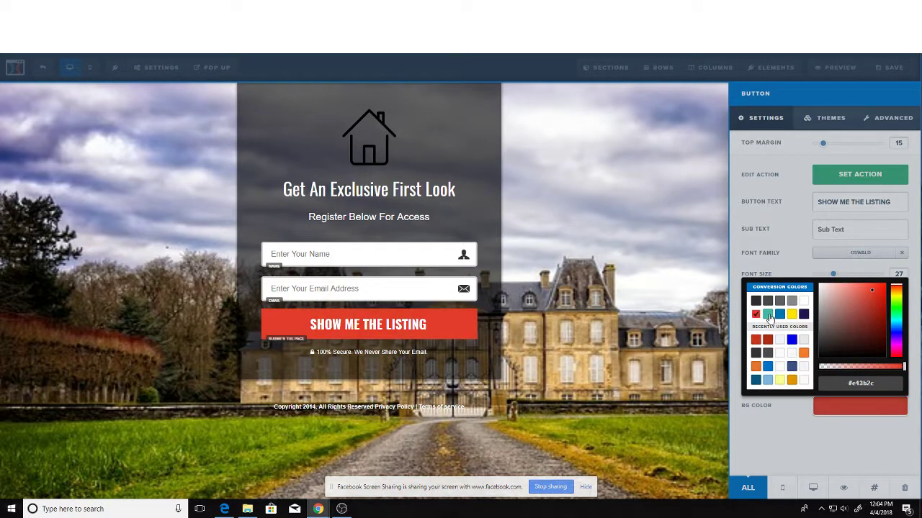
click(767, 315)
click(779, 315)
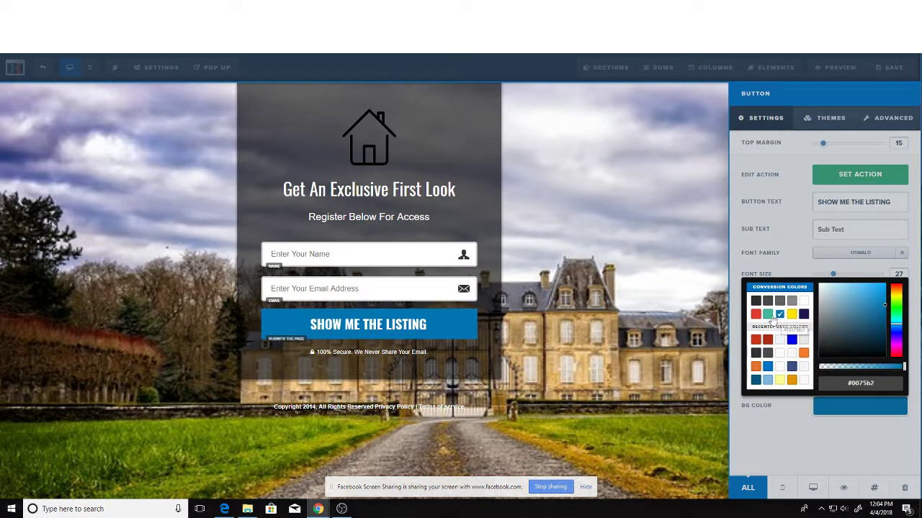
click(775, 253)
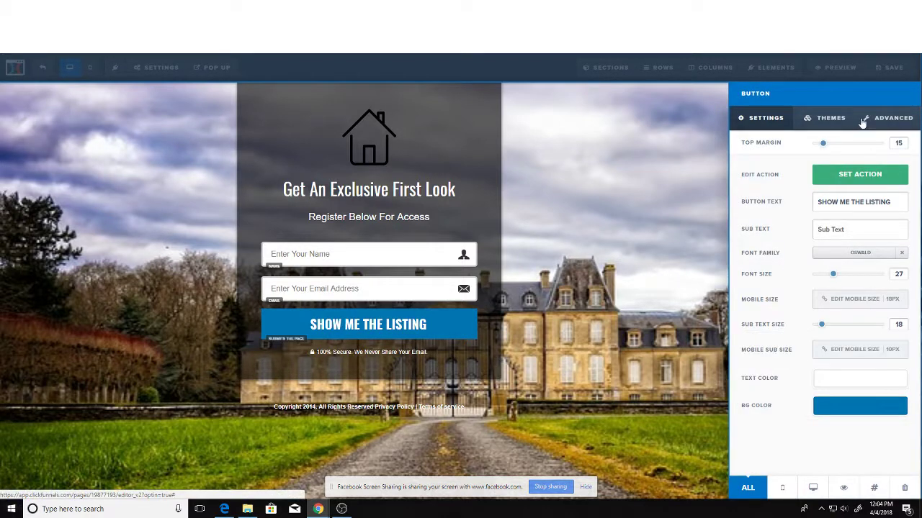
- Try corner roundings of 4px, 50 Percent and 5px on the submit button and settle on 10px
click(889, 121)
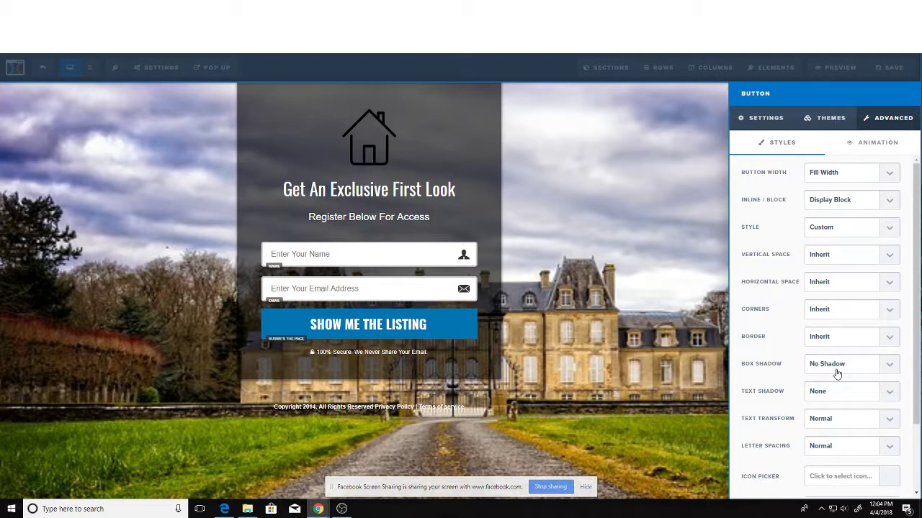
scroll(836, 374, down, 2)
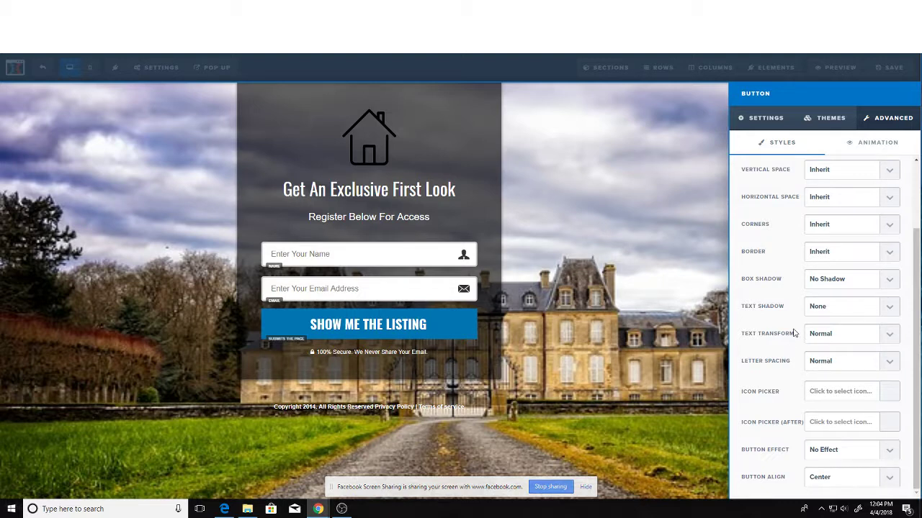
scroll(814, 310, up, 2)
click(851, 309)
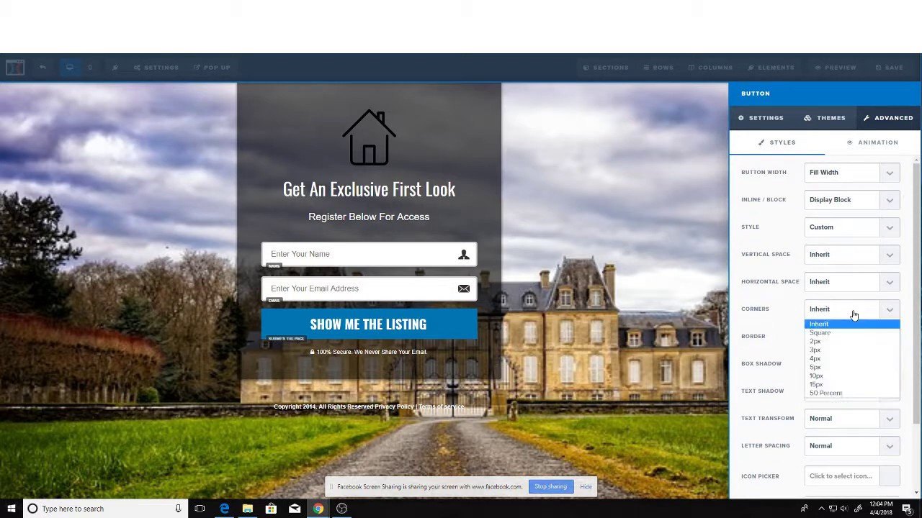
click(827, 360)
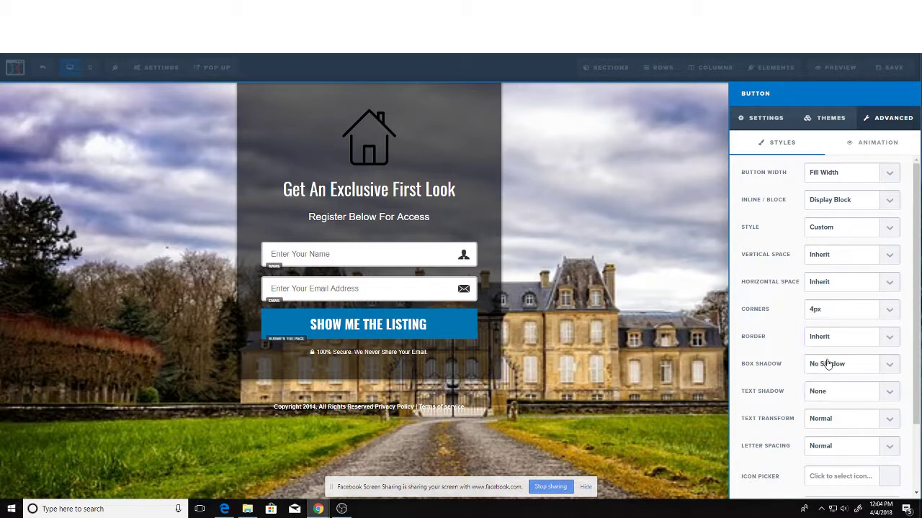
click(830, 312)
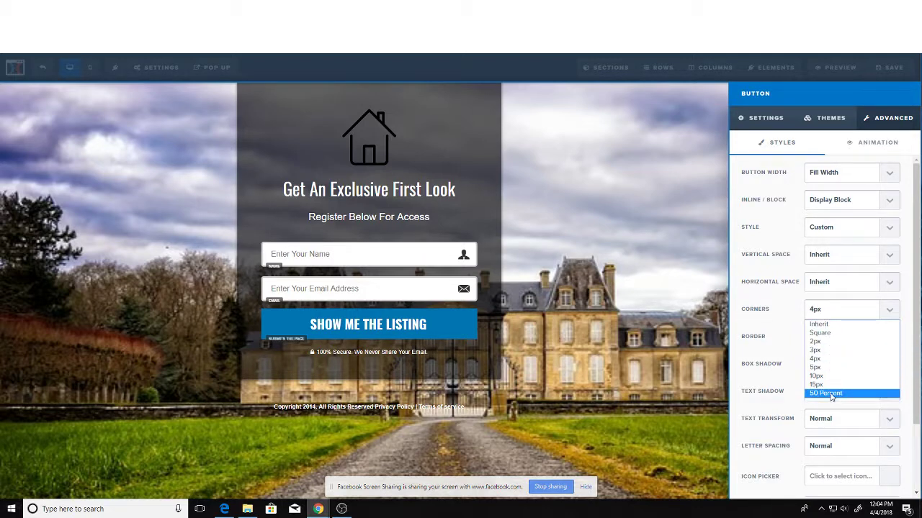
click(831, 394)
click(854, 314)
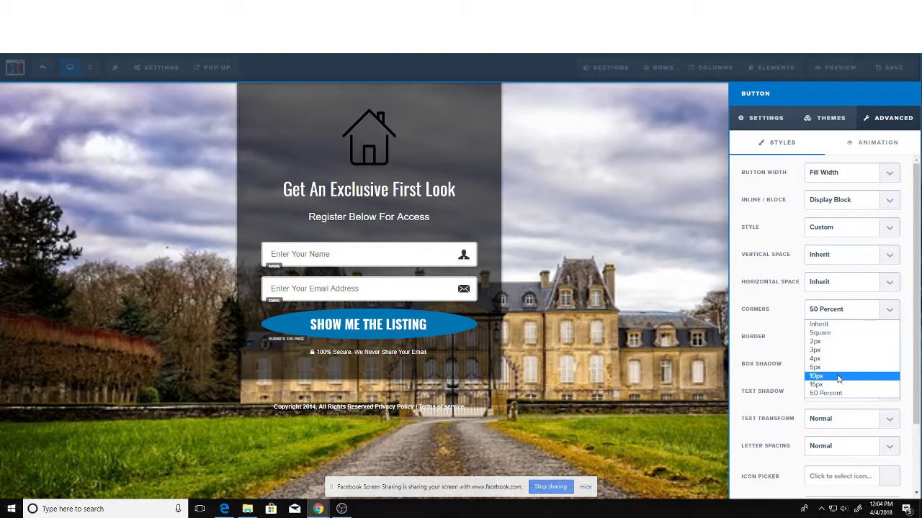
click(837, 371)
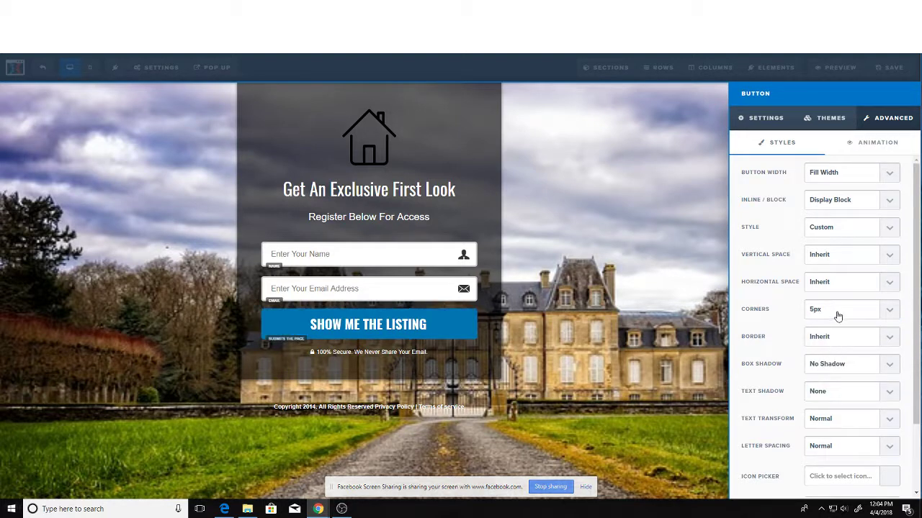
click(837, 317)
click(831, 378)
click(652, 340)
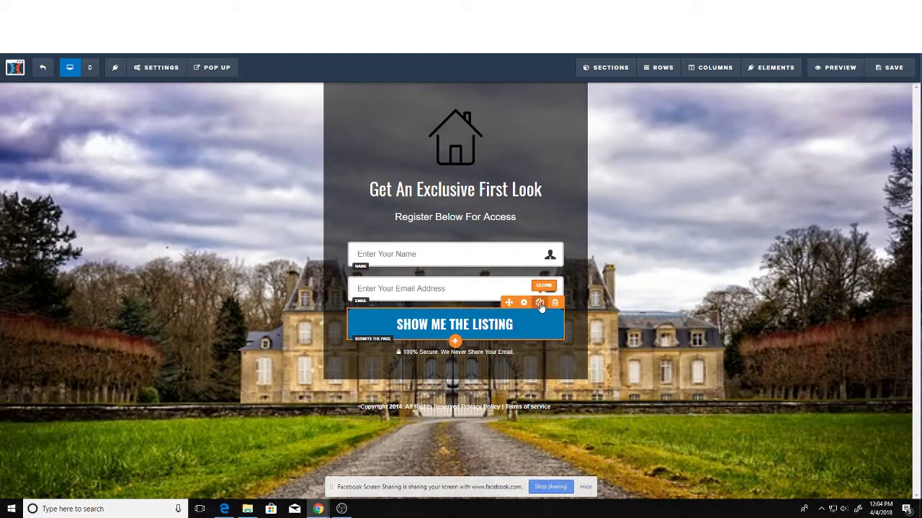
- Set the SHOW ME THE LISTING button's action to go to a website URL
click(525, 303)
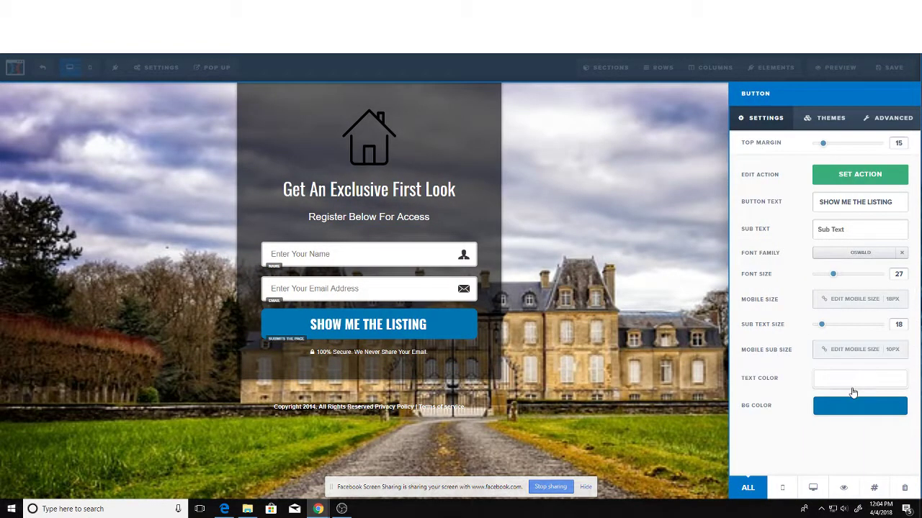
click(856, 176)
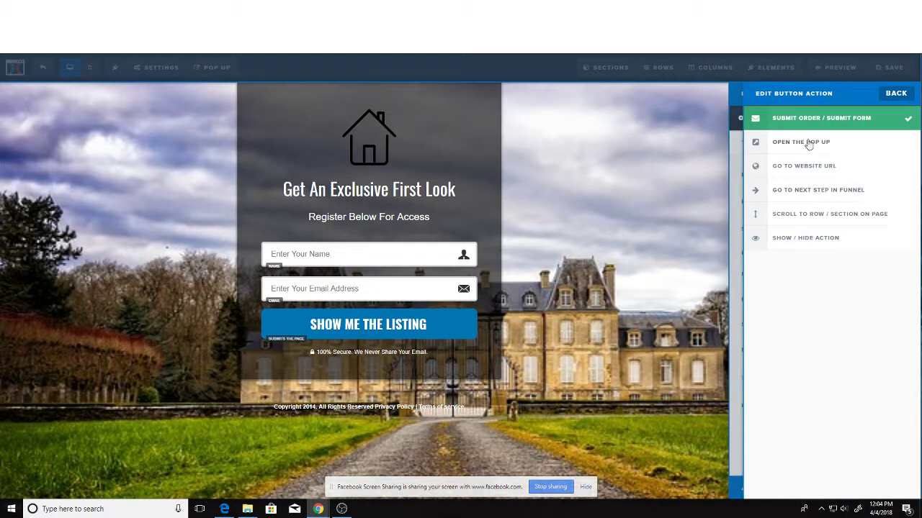
click(804, 167)
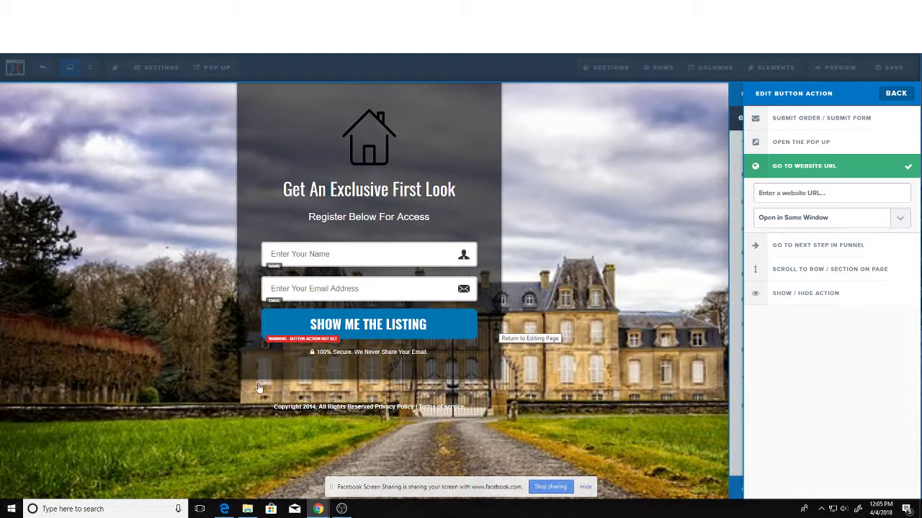
click(702, 297)
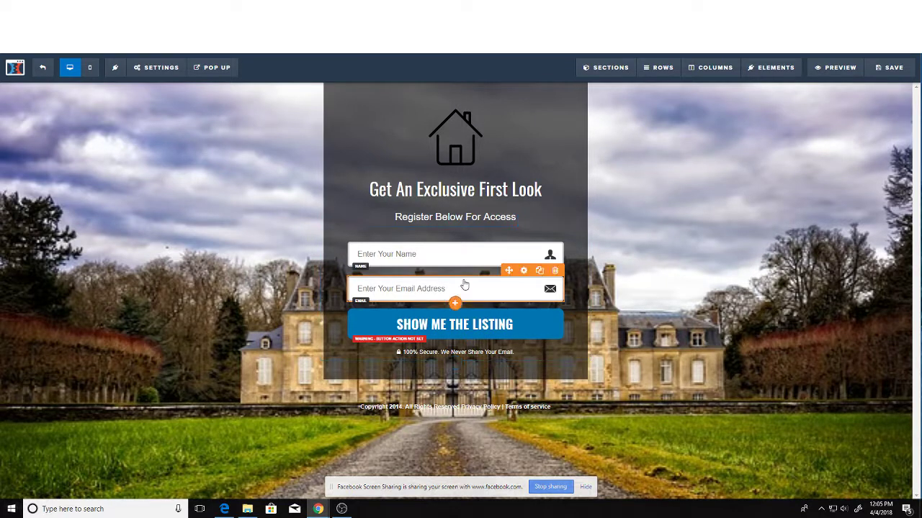
- Add a button element below the email address field and delete it again
click(455, 303)
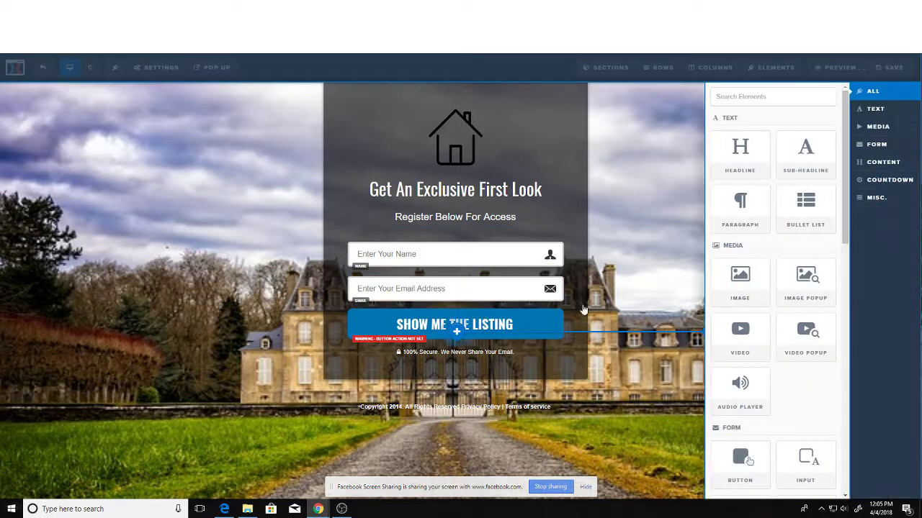
scroll(772, 281, down, 4)
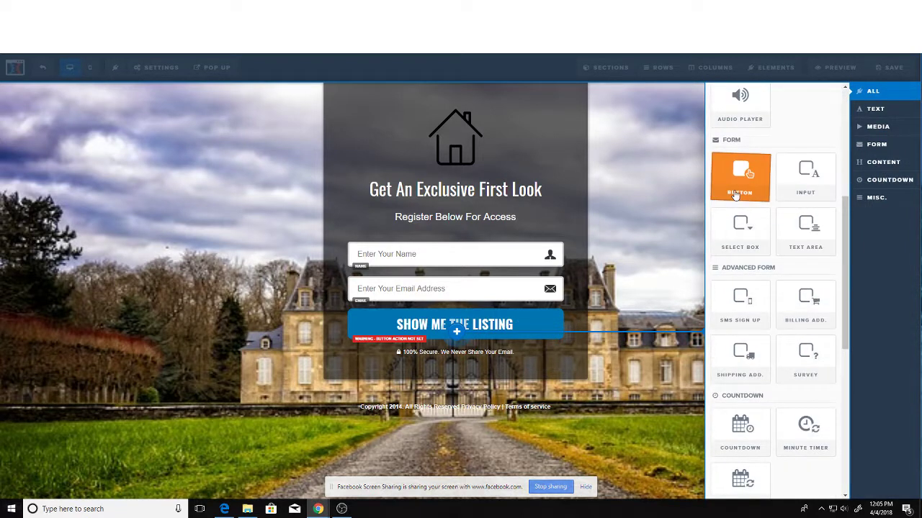
click(740, 175)
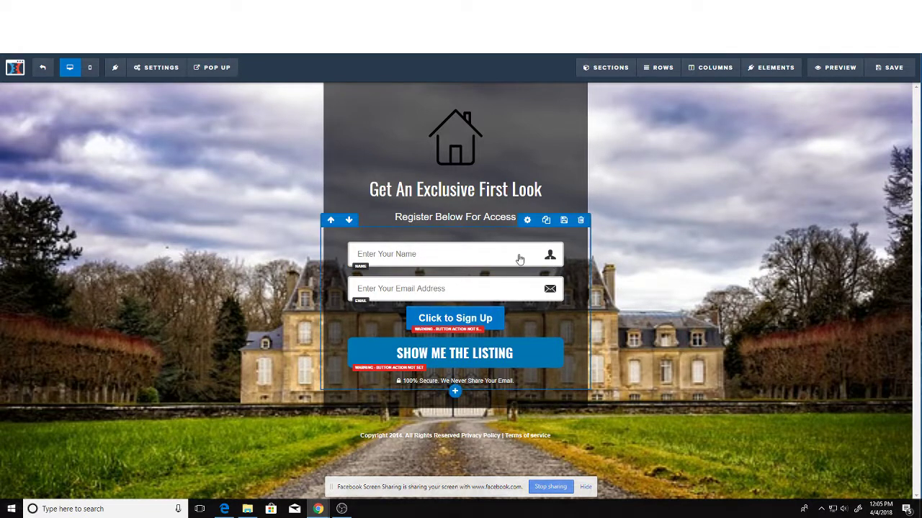
click(555, 299)
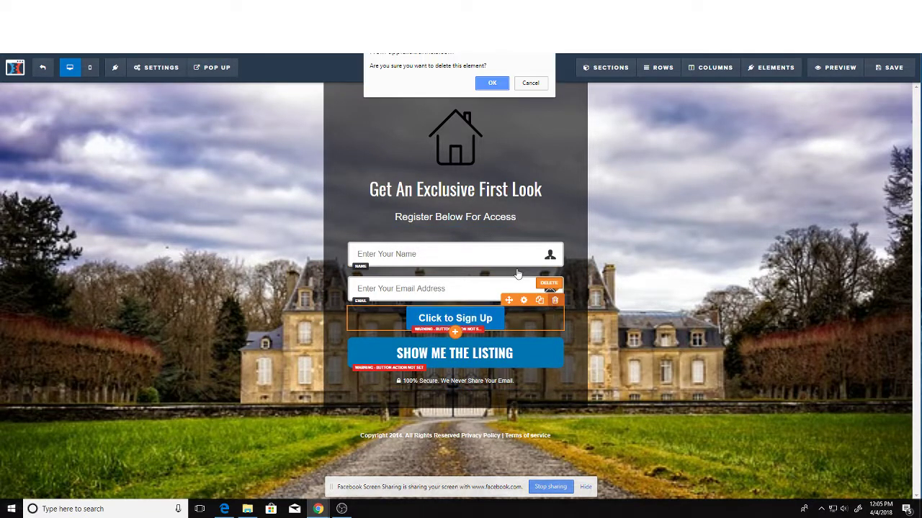
click(492, 82)
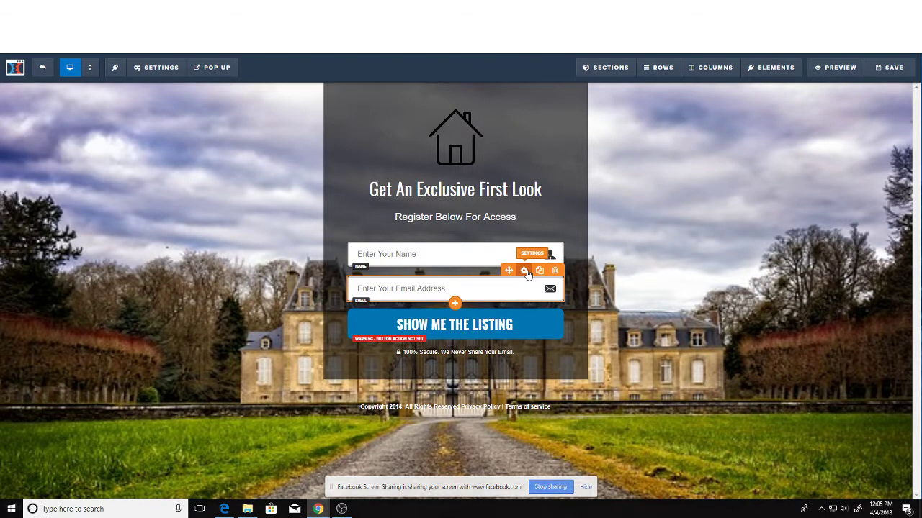
- Add an input element between the email address field and the SHOW ME THE LISTING button
click(524, 271)
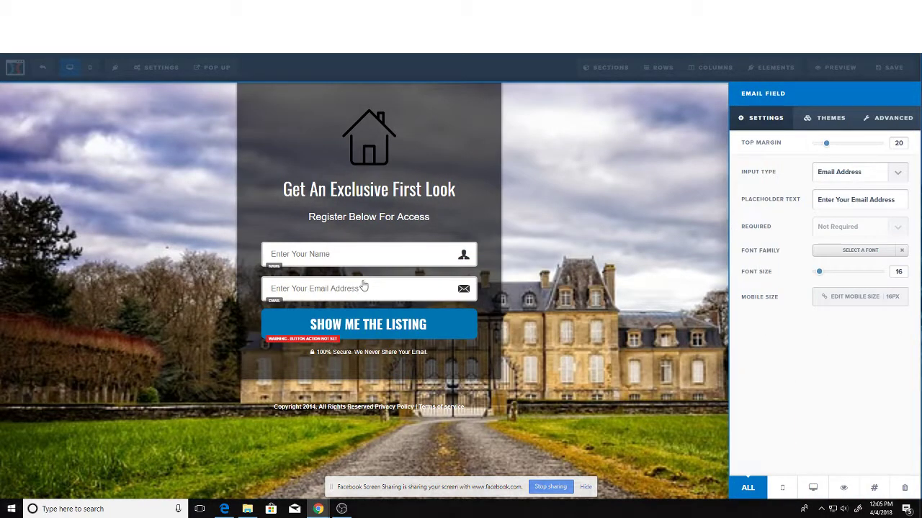
click(389, 291)
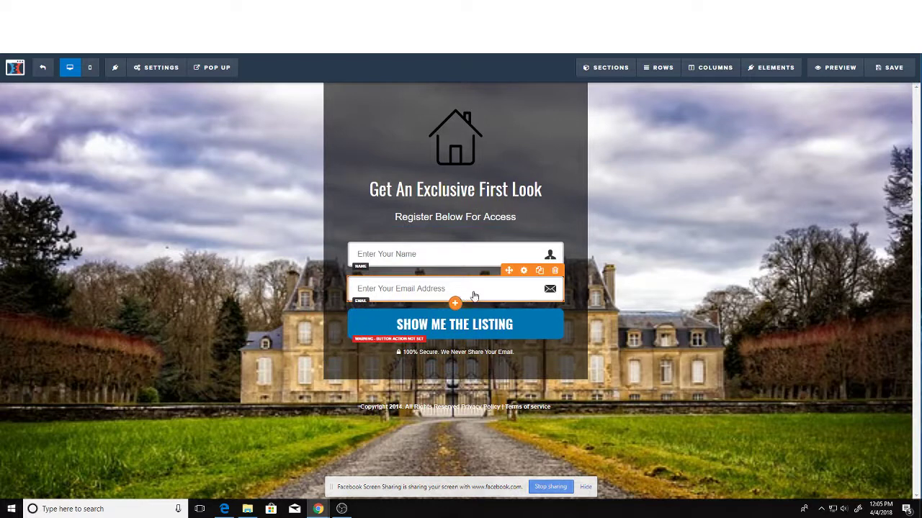
click(455, 303)
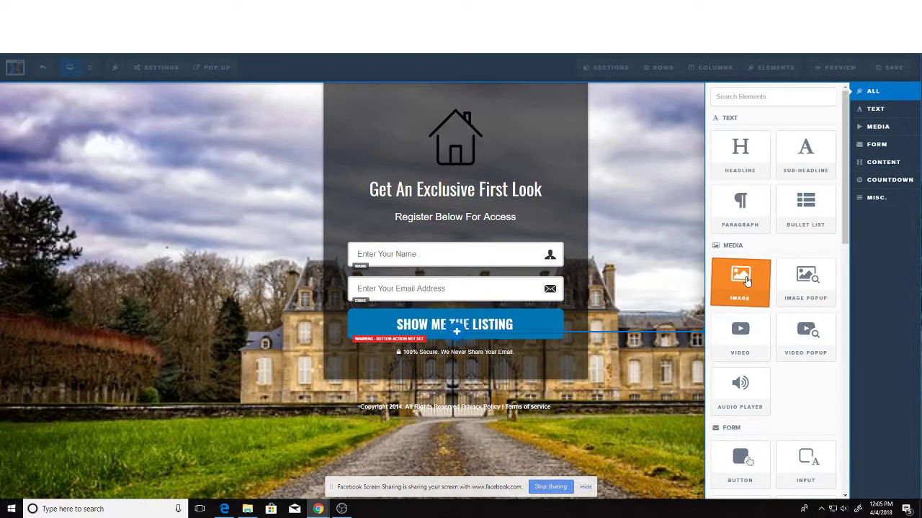
scroll(746, 280, down, 3)
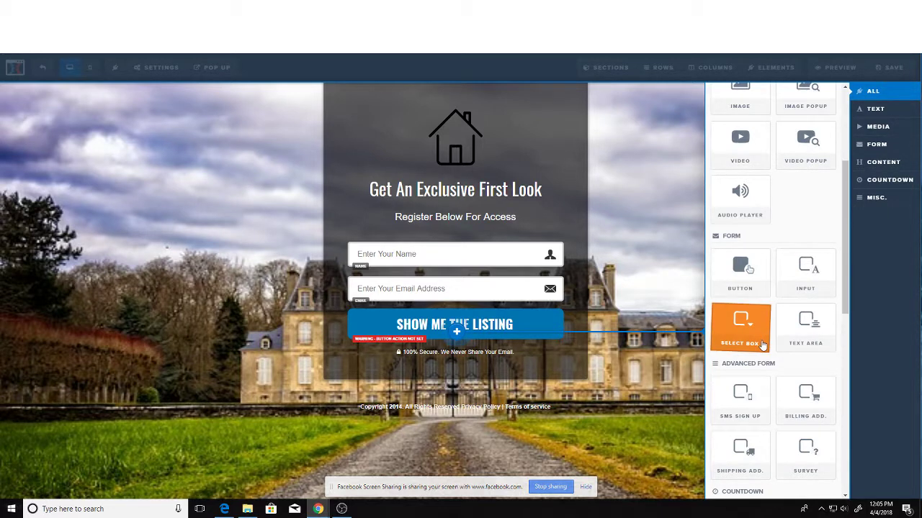
click(824, 267)
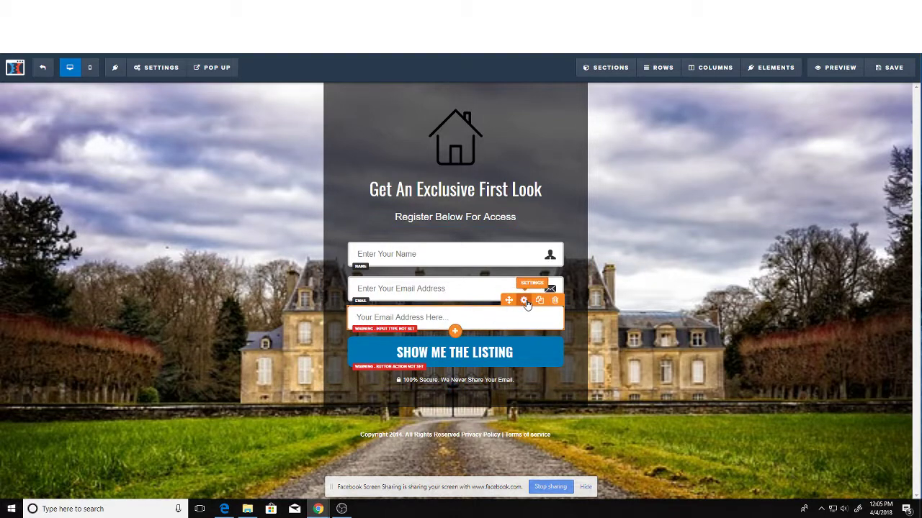
- Check the name field's spacing and set the new input field's top margin to 20
click(454, 262)
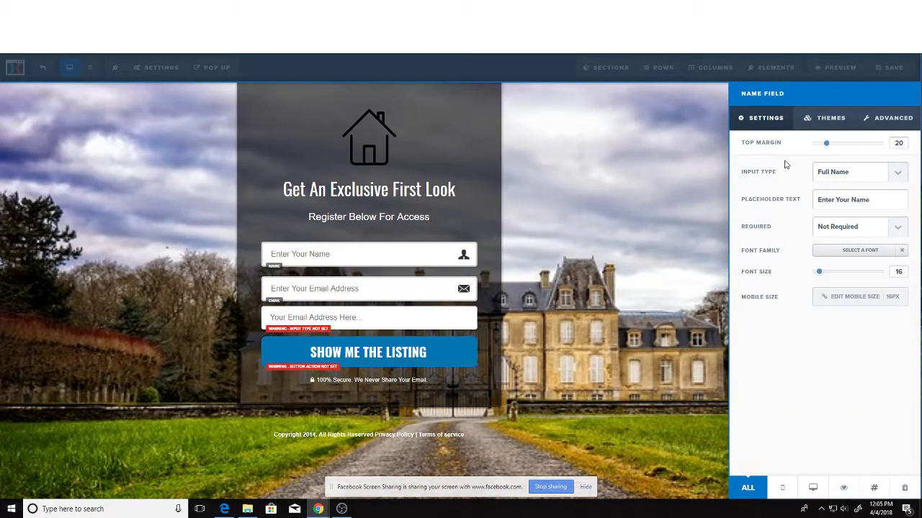
click(393, 294)
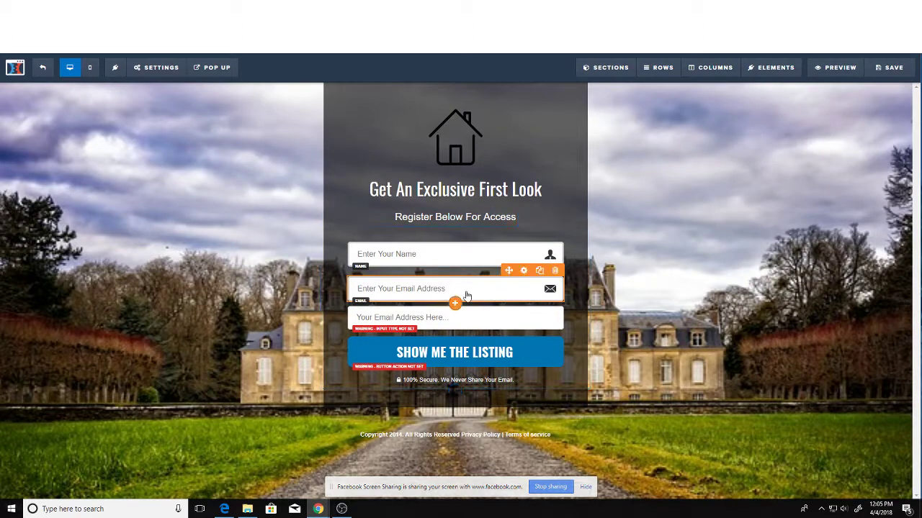
click(463, 294)
click(405, 319)
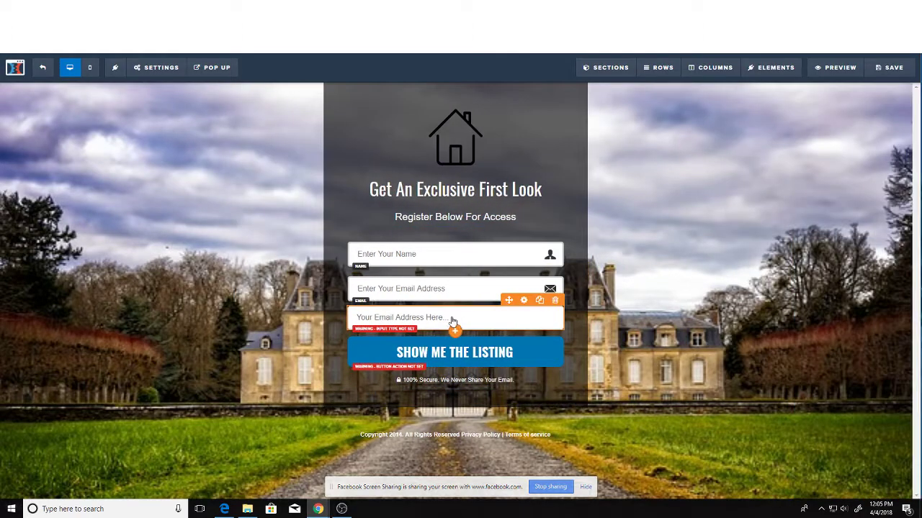
click(453, 324)
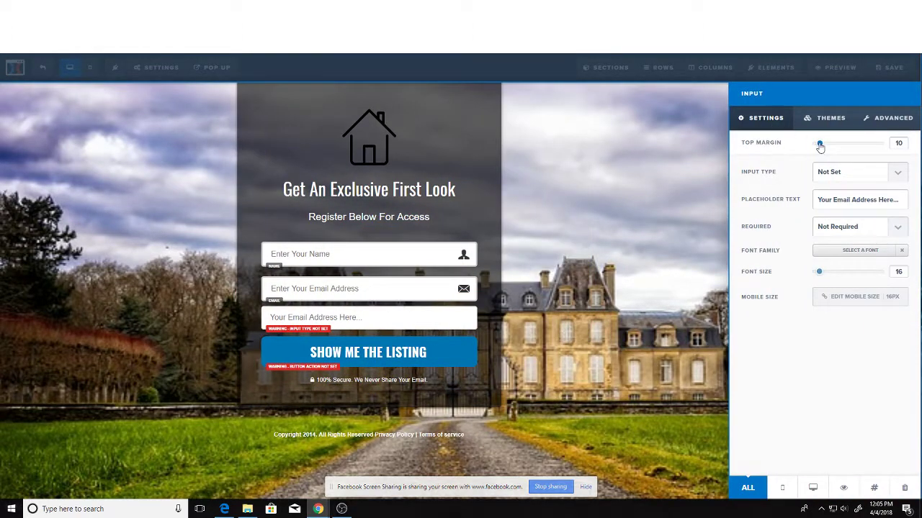
drag(820, 144, 827, 146)
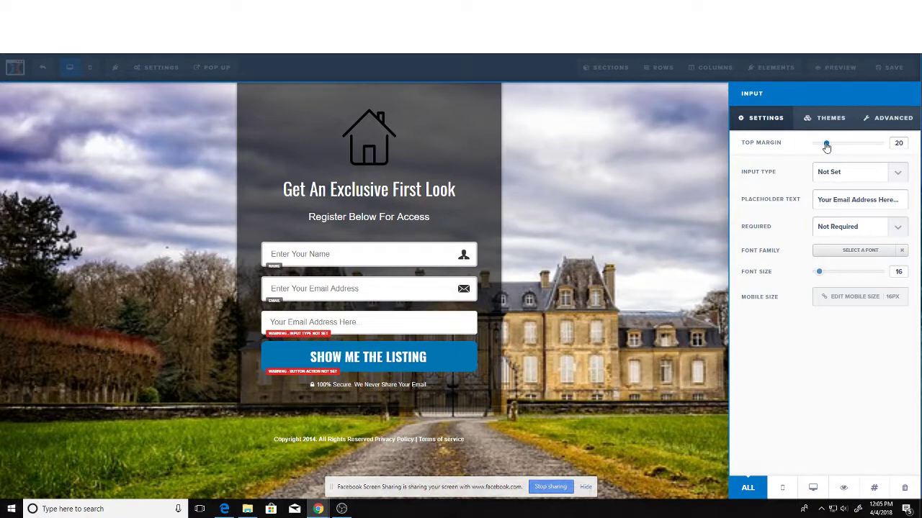
- Compare the advanced style settings of the email address field with those of the new input field
click(347, 294)
click(524, 271)
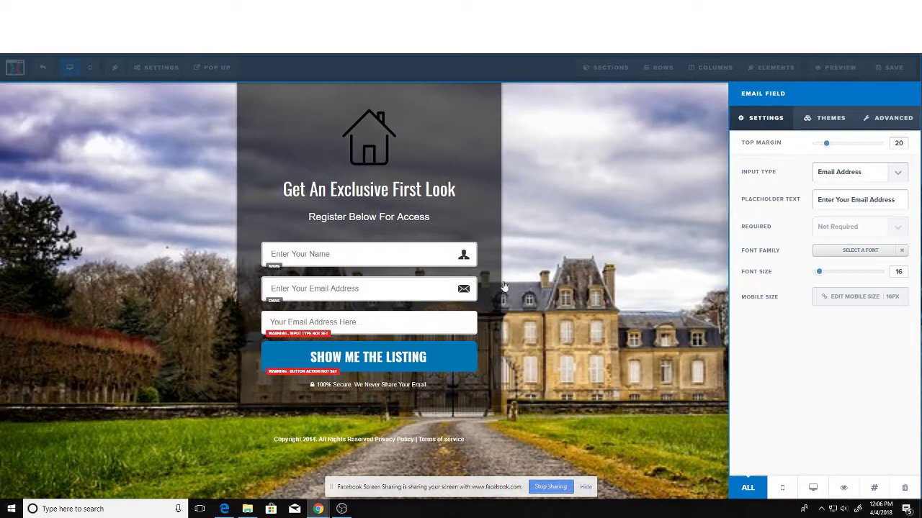
click(897, 124)
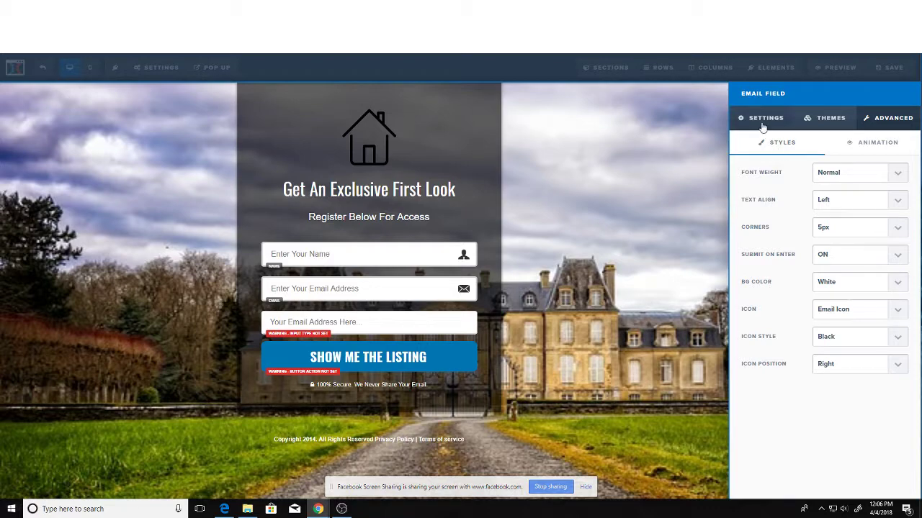
click(381, 326)
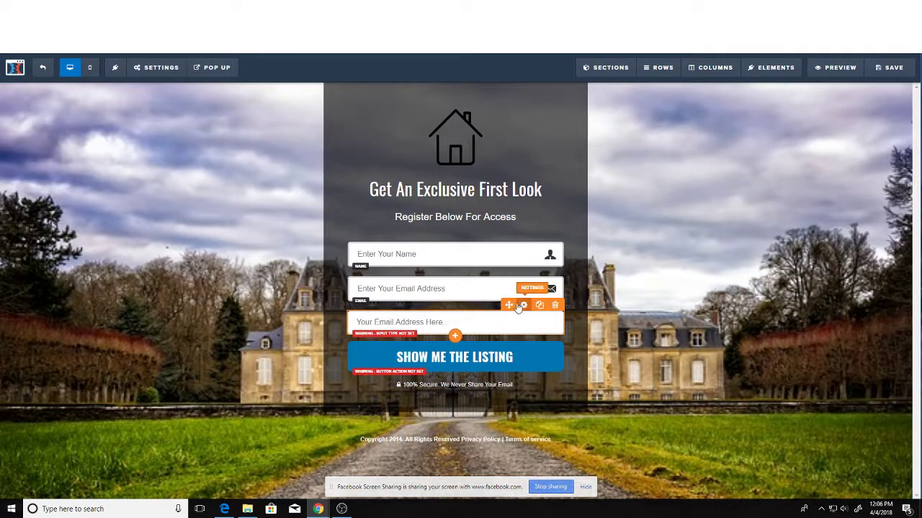
click(517, 308)
click(883, 120)
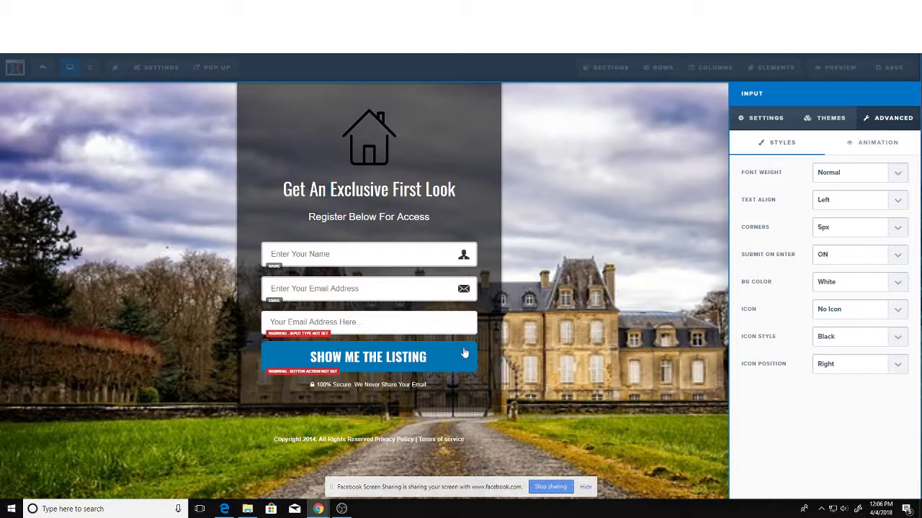
click(415, 329)
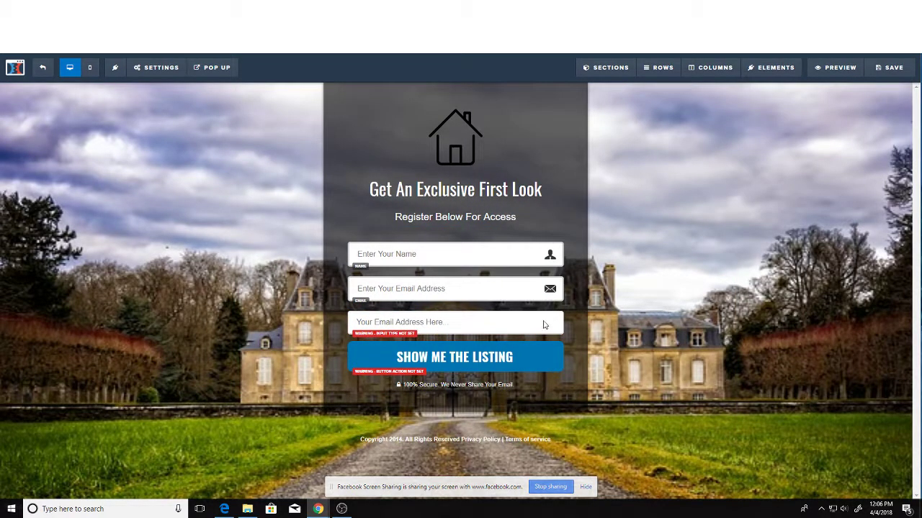
- Set the new input field's input type to Phone Number
click(504, 324)
click(900, 170)
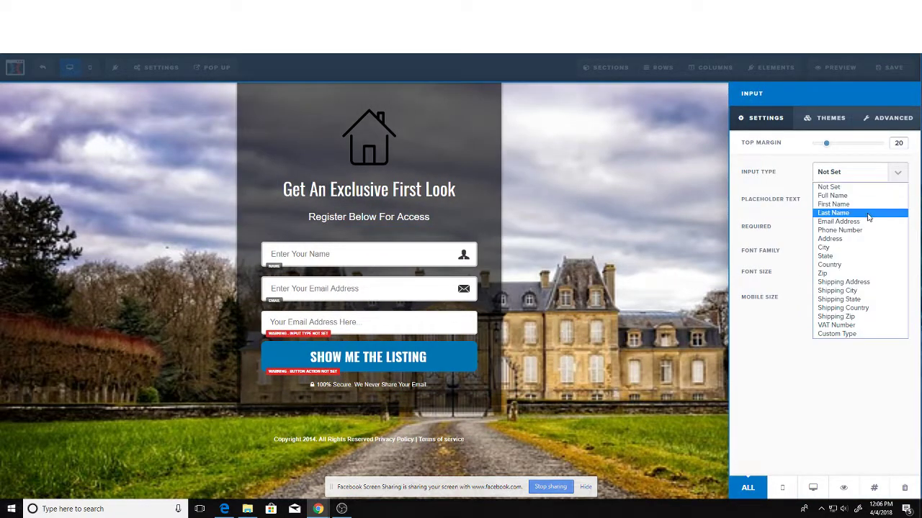
click(835, 235)
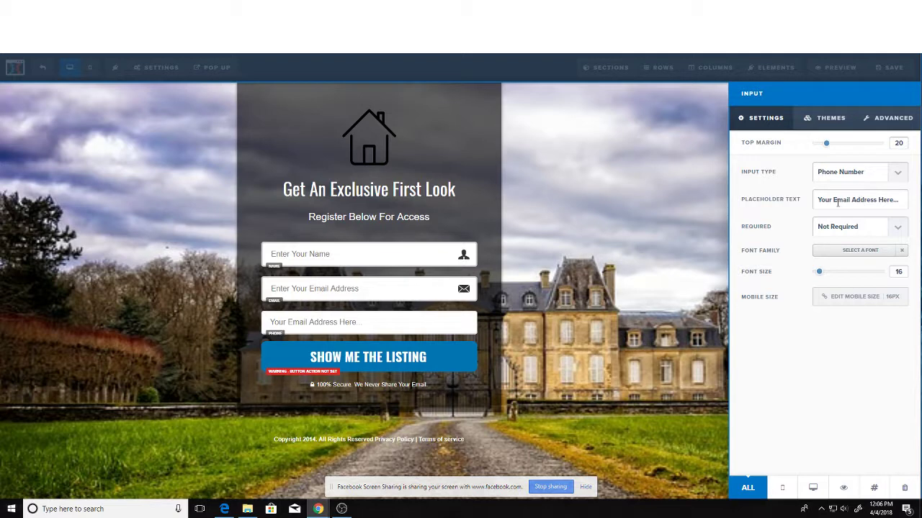
- Change the phone number field's placeholder text to "Enter Your Phone Number Here..."
drag(876, 199, 755, 205)
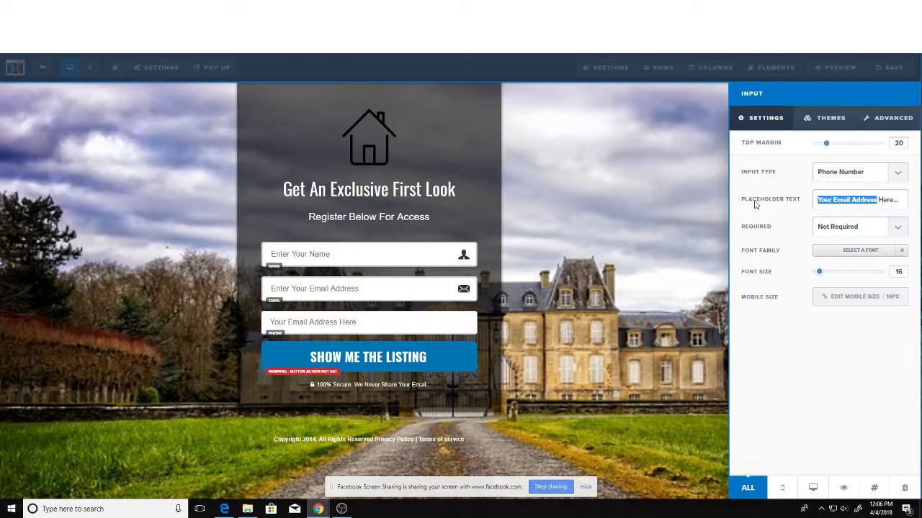
text(eNTER)
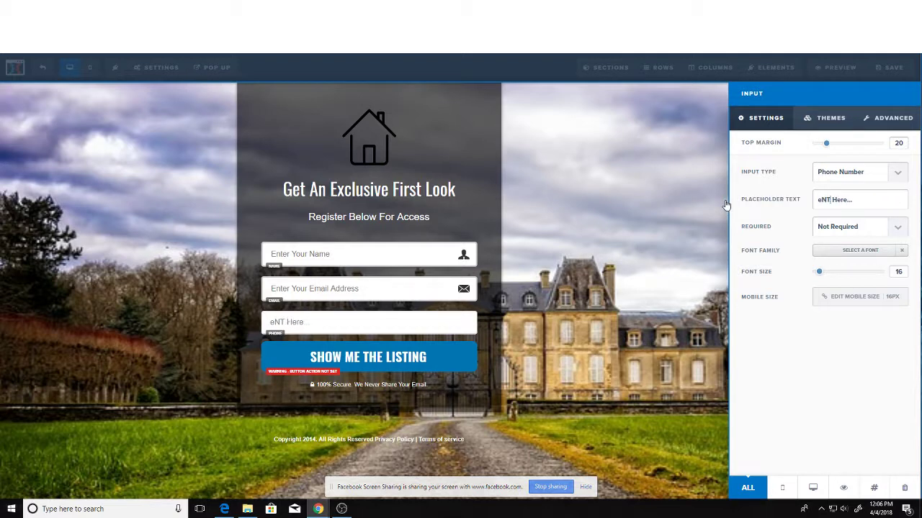
key(BackSpace)
key(BackSpace)
key(BackSpace)
key(BackSpace)
key(BackSpace)
text(Enter Y)
text(our Phon)
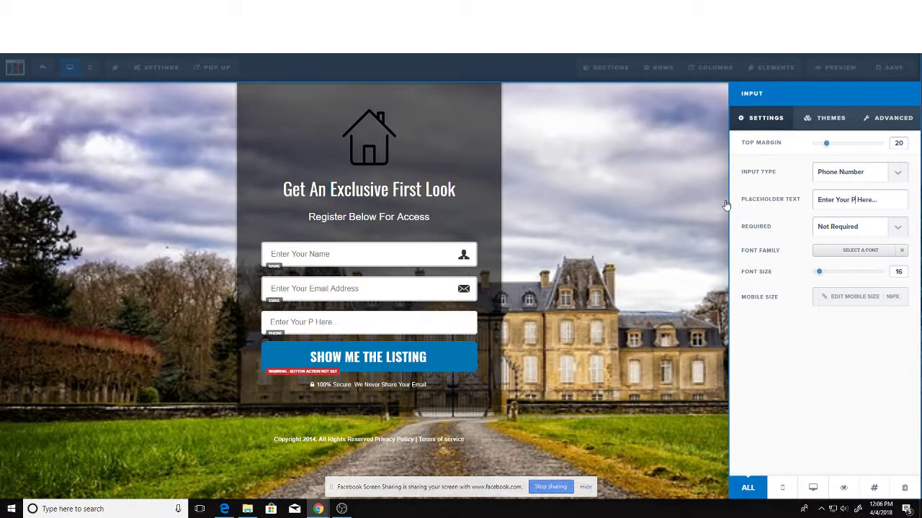
text(e Number)
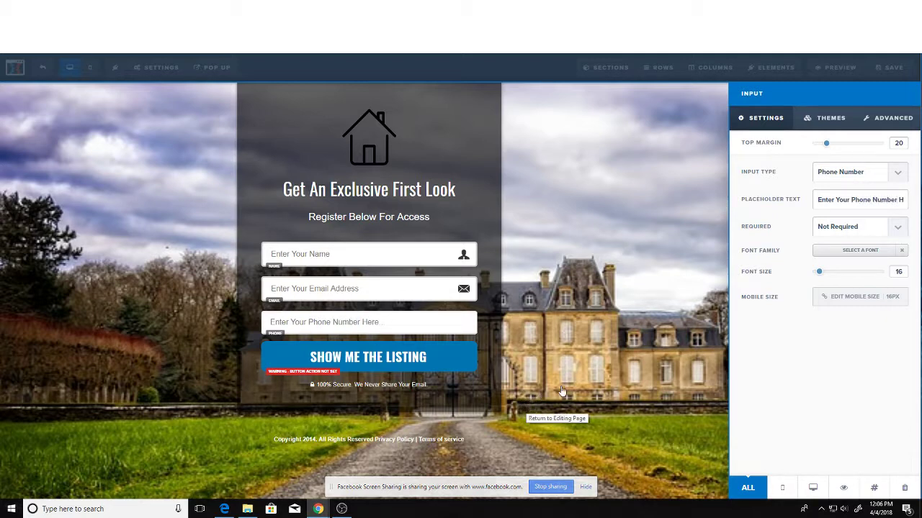
click(666, 367)
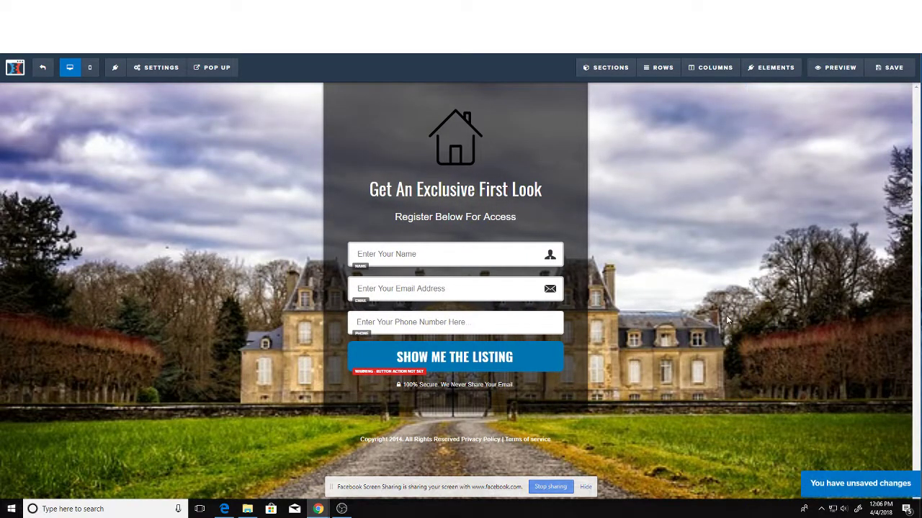
- Give the phone number field the Phone Icon in its advanced style settings
click(523, 324)
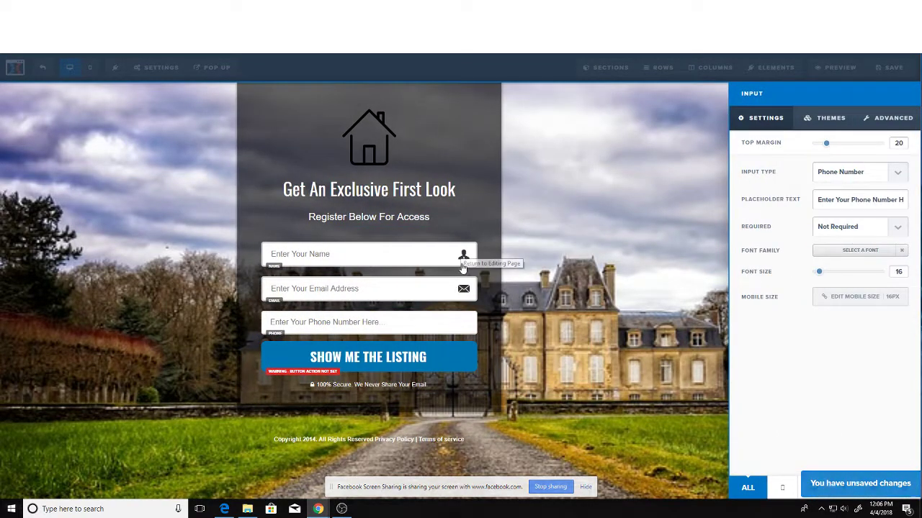
click(885, 118)
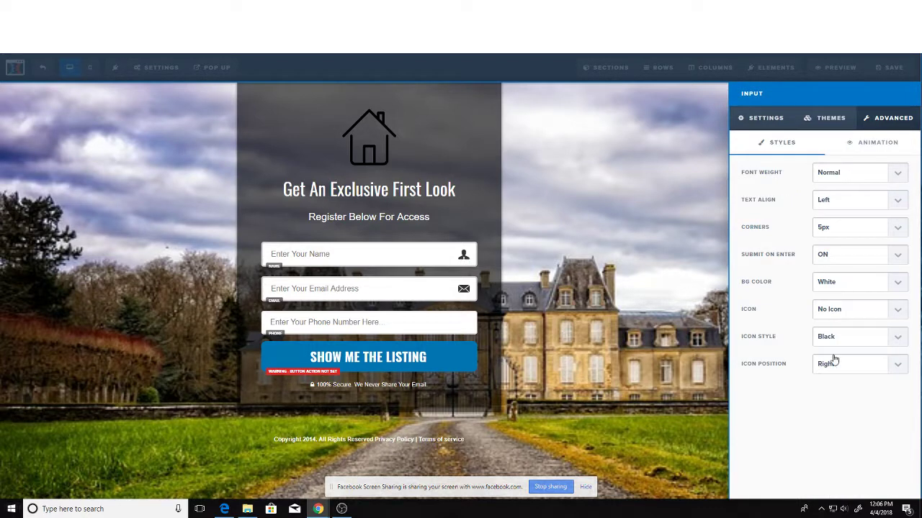
click(898, 309)
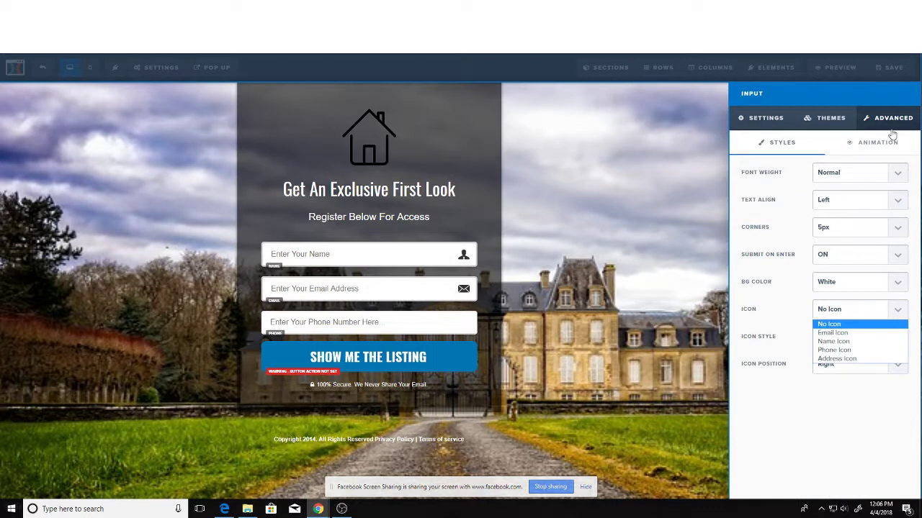
click(839, 350)
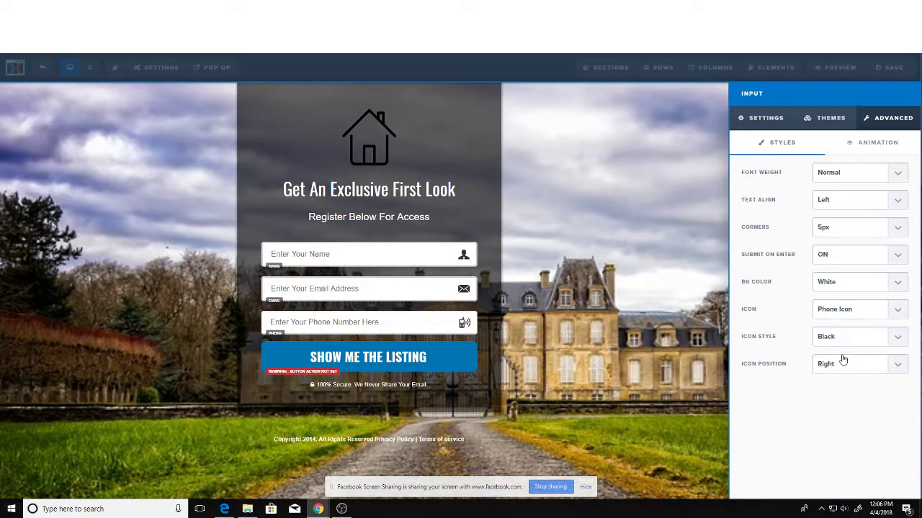
click(896, 314)
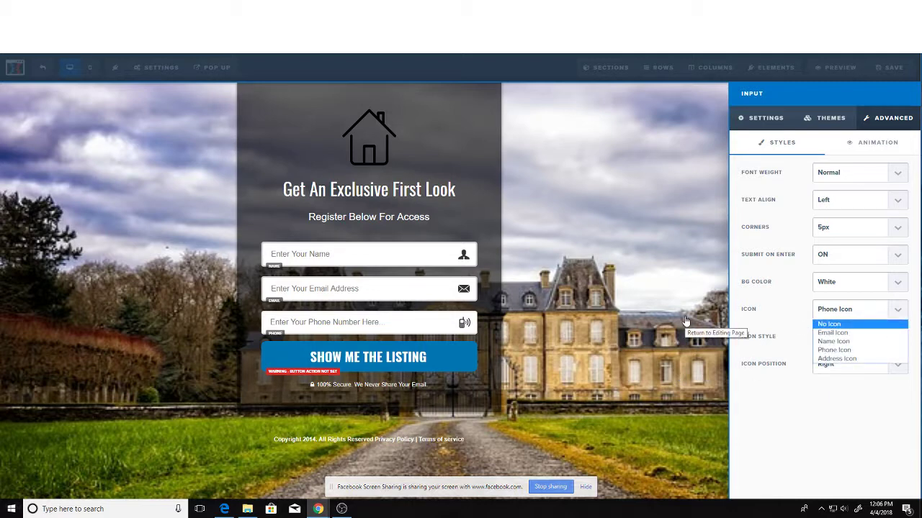
click(781, 313)
click(653, 331)
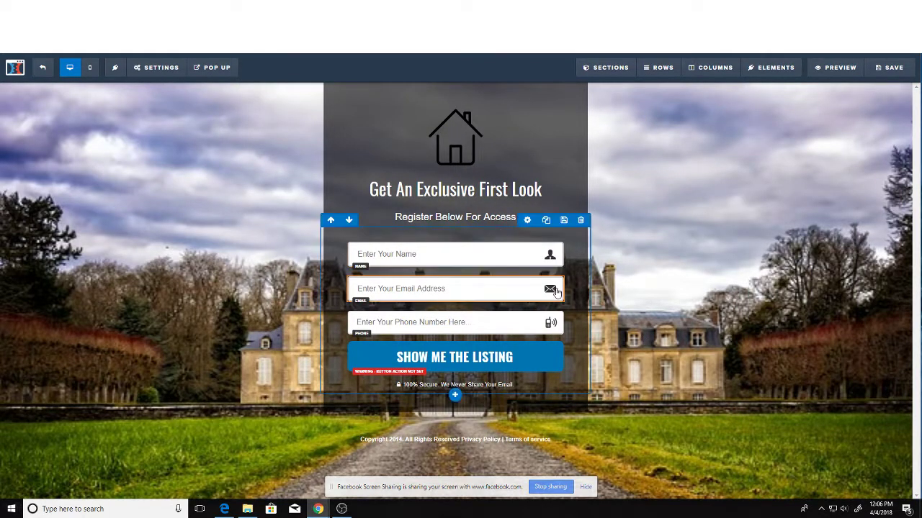
- Make the phone number field a required input
click(484, 325)
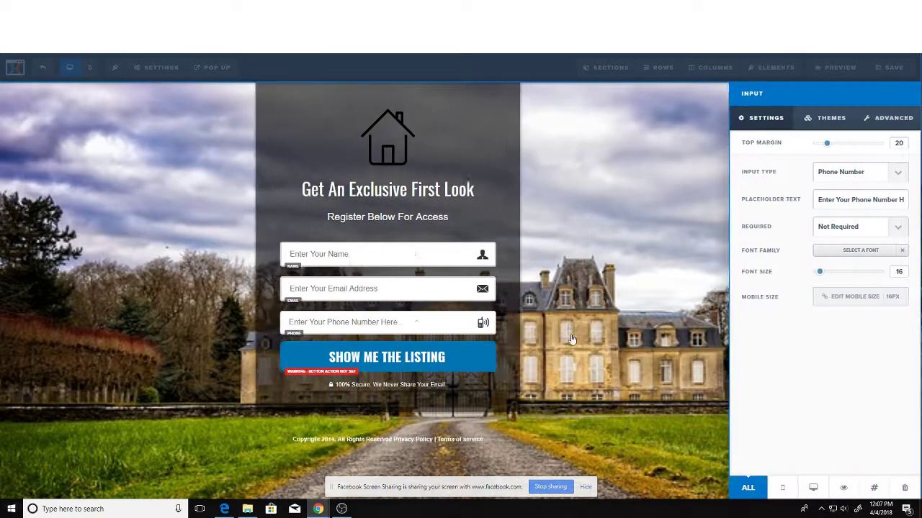
click(890, 230)
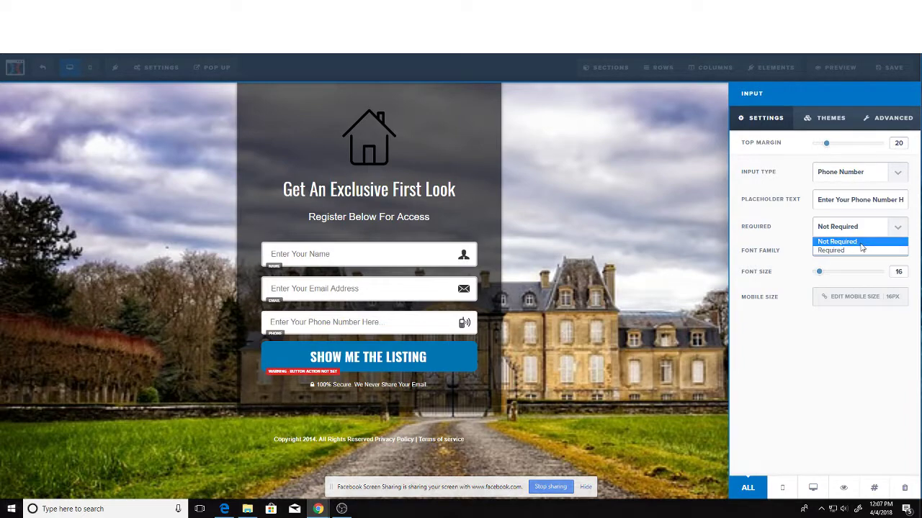
click(857, 249)
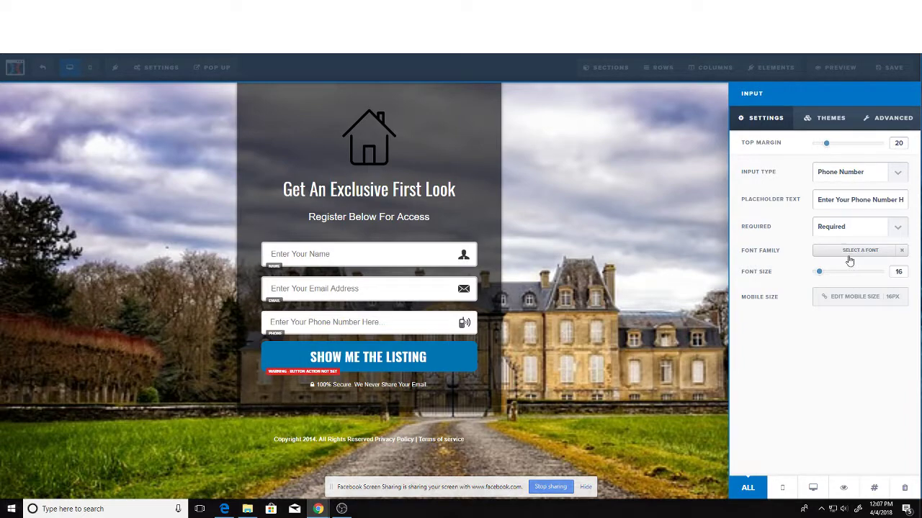
click(414, 298)
- Check the email field's settings and set the name field to Required
click(524, 272)
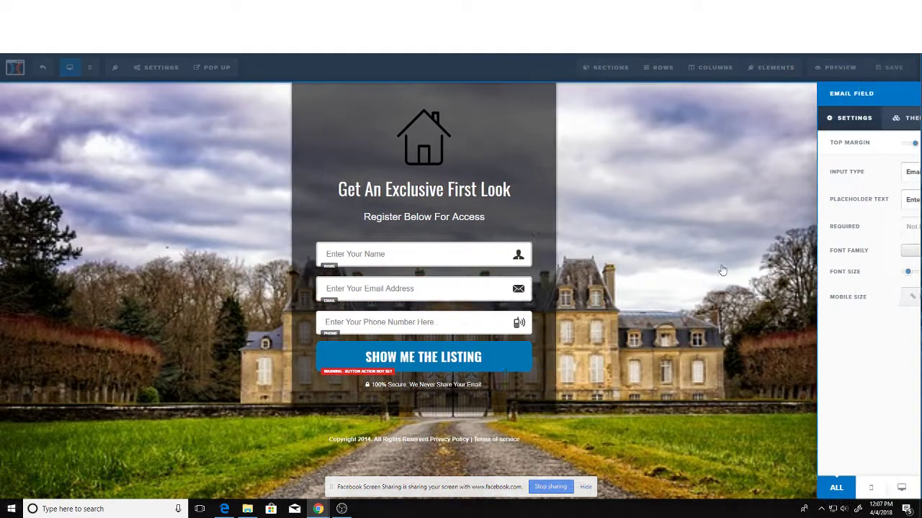
click(475, 306)
click(484, 260)
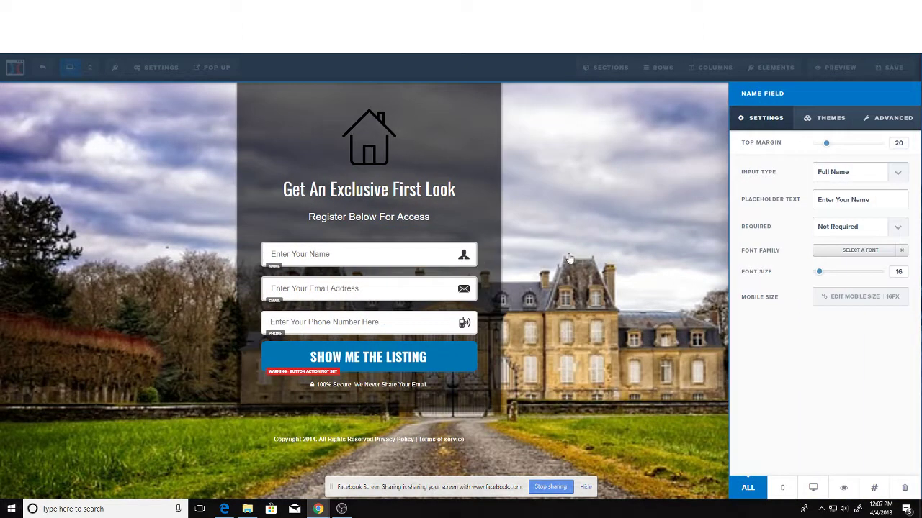
click(866, 235)
click(857, 250)
click(673, 282)
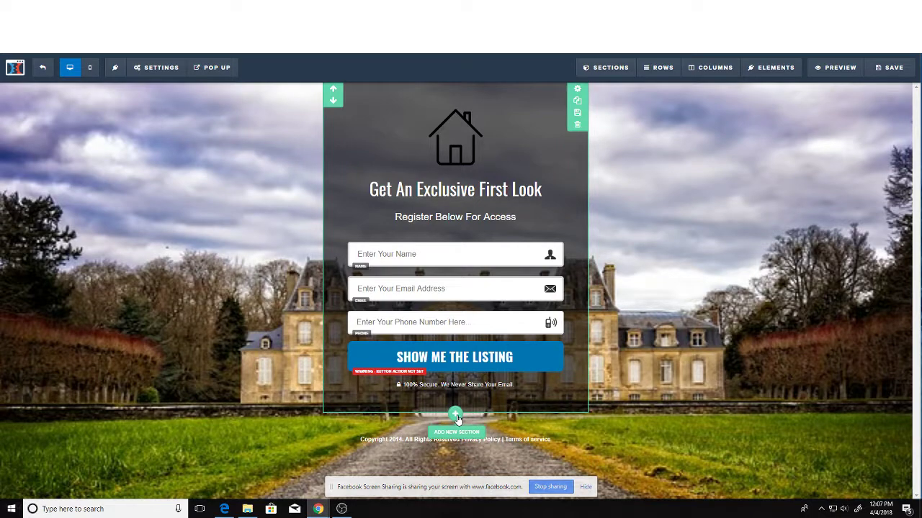
- Add a full-width section below the optin form and insert a six-column row in it
click(456, 416)
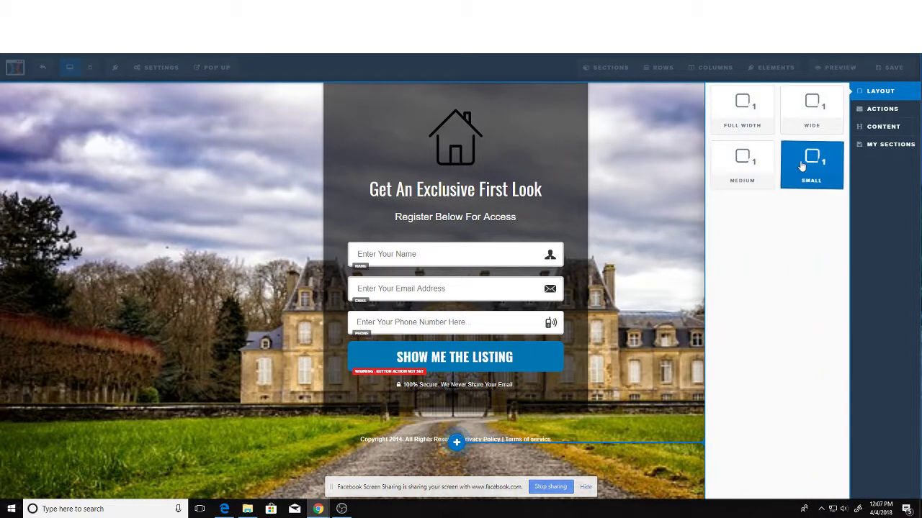
click(738, 115)
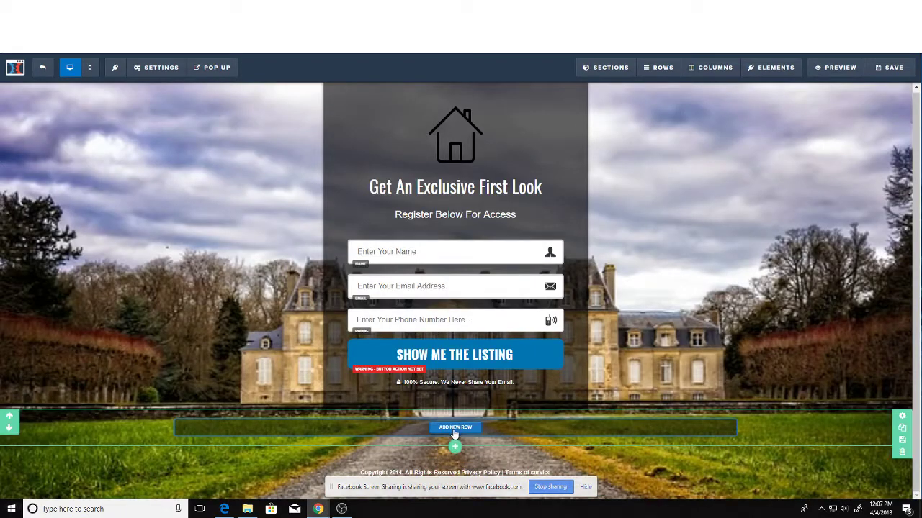
click(455, 427)
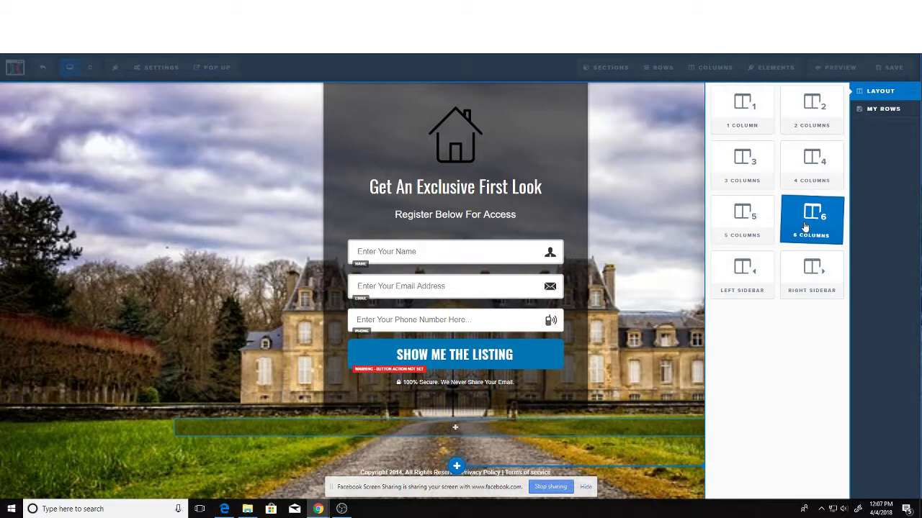
click(805, 226)
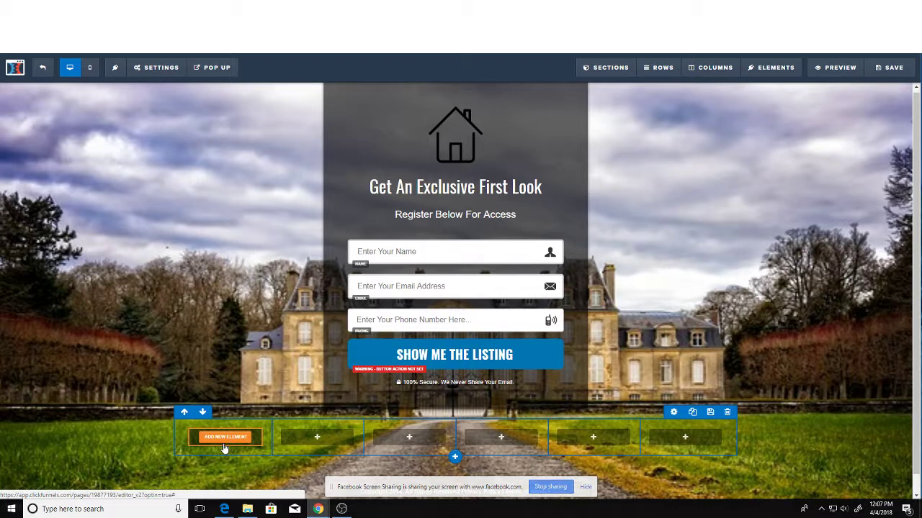
- Add an icon element to the first column of the six-column row
click(225, 437)
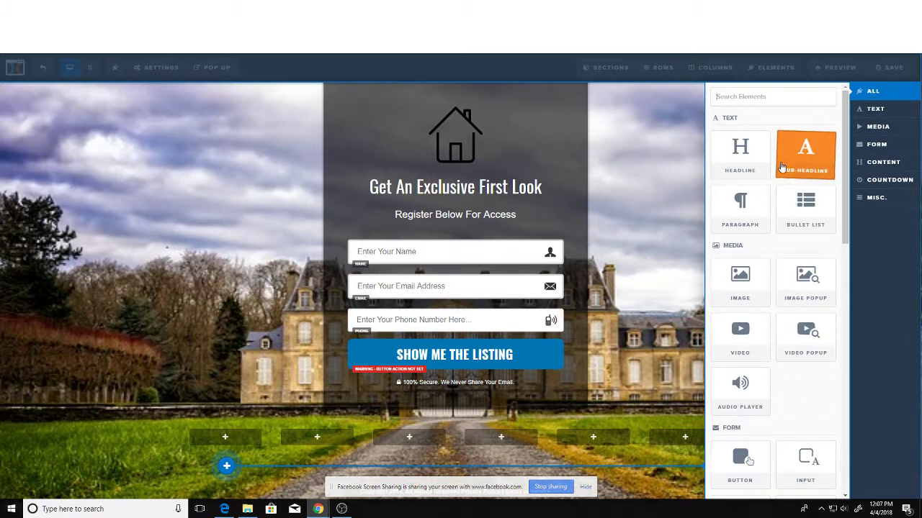
scroll(778, 249, down, 2)
scroll(777, 250, down, 1)
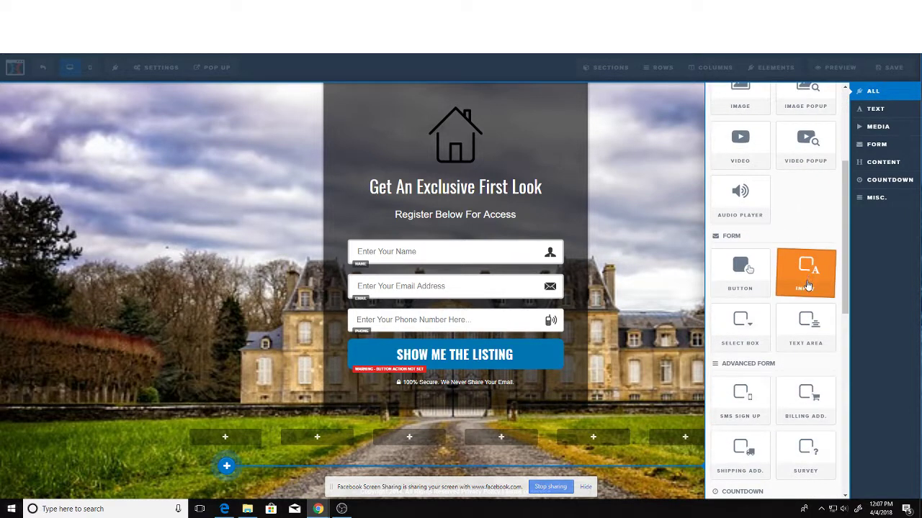
scroll(807, 286, down, 4)
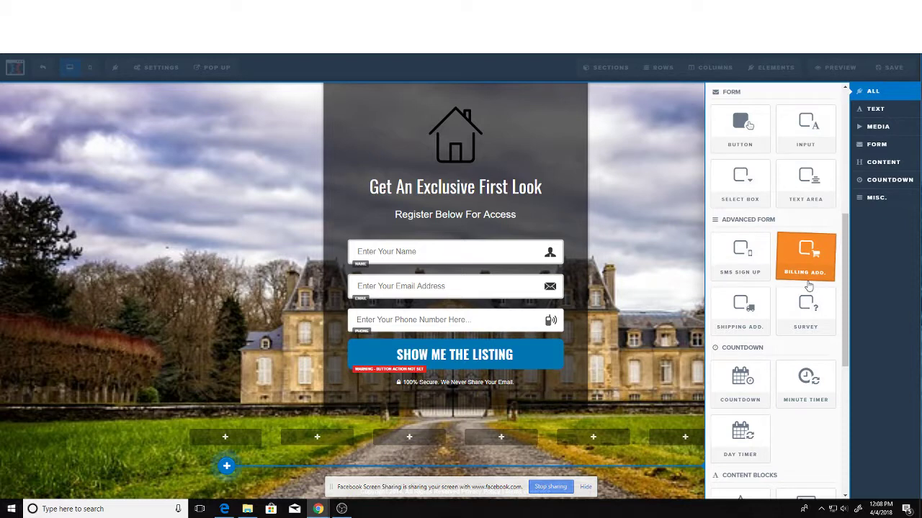
scroll(807, 286, down, 7)
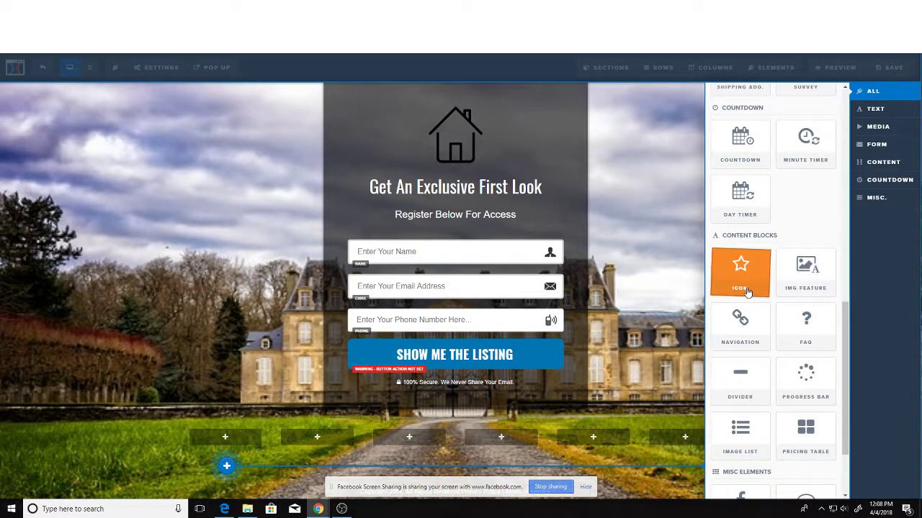
click(745, 286)
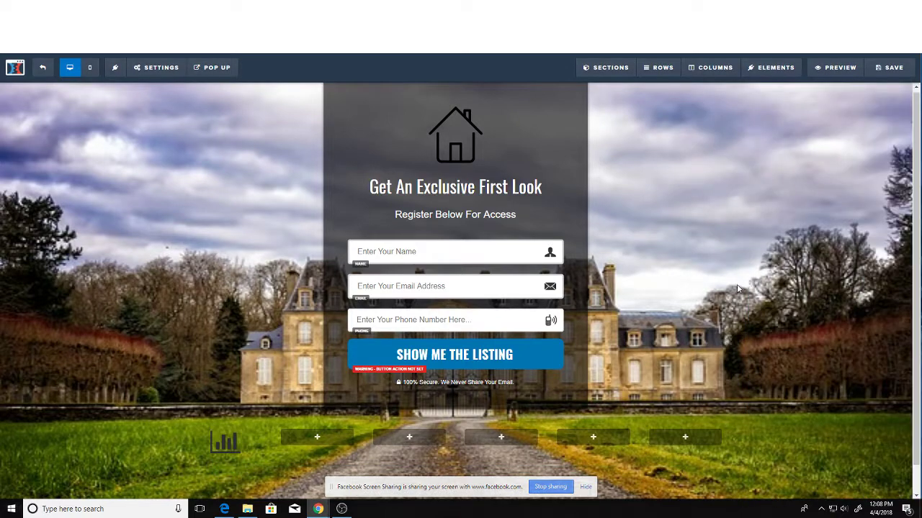
- Change the new icon in the first column to the bed icon (fa-bed)
click(225, 443)
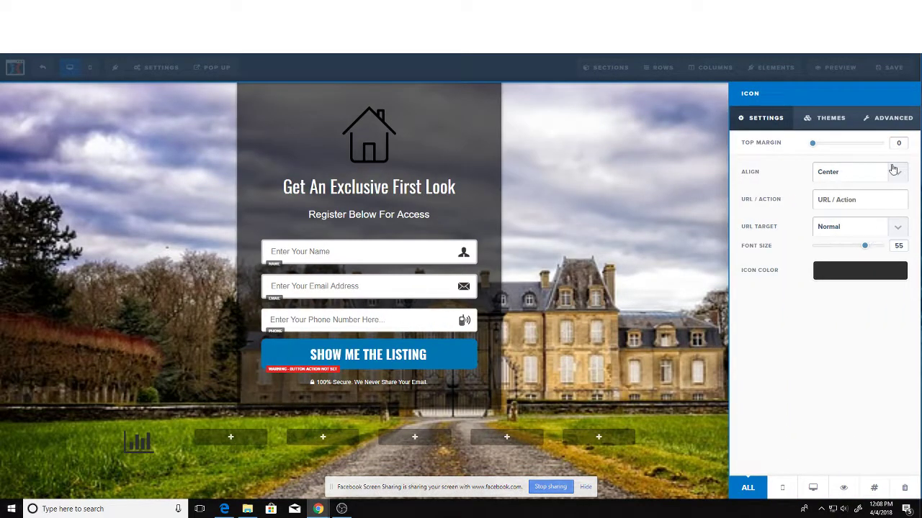
click(890, 121)
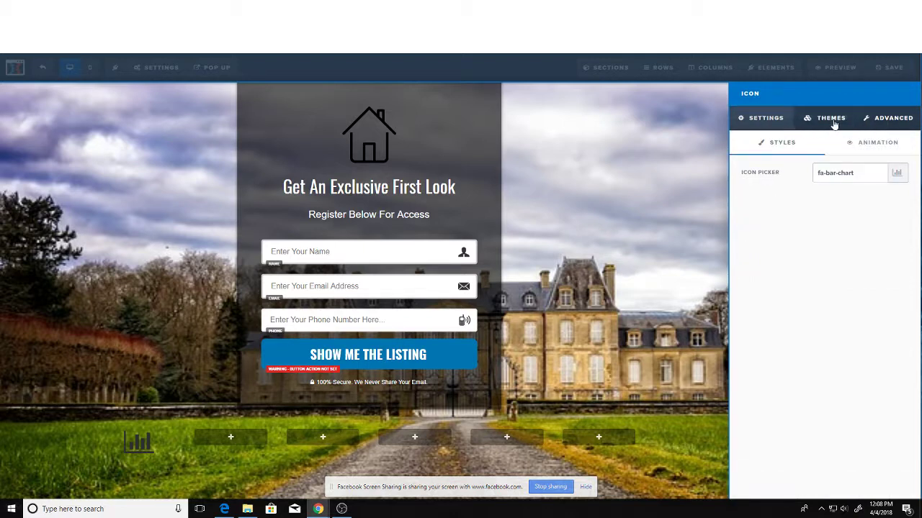
click(896, 173)
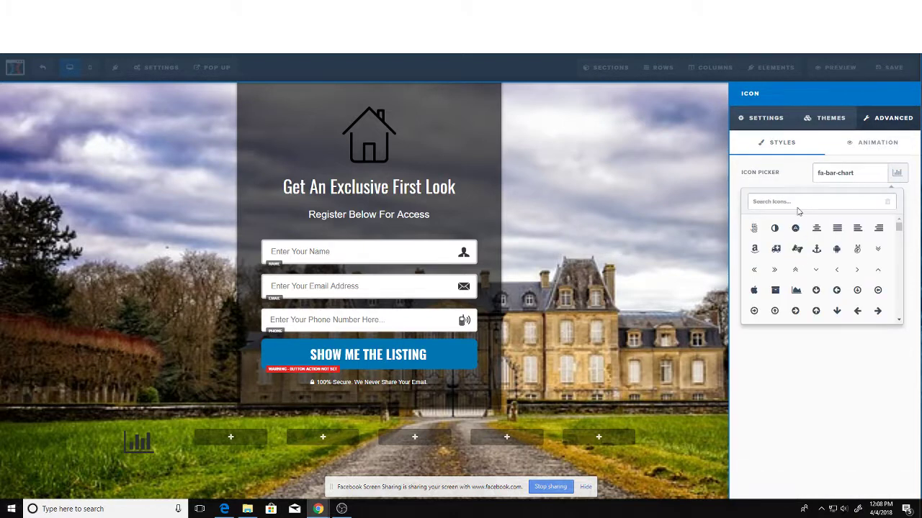
text(bed)
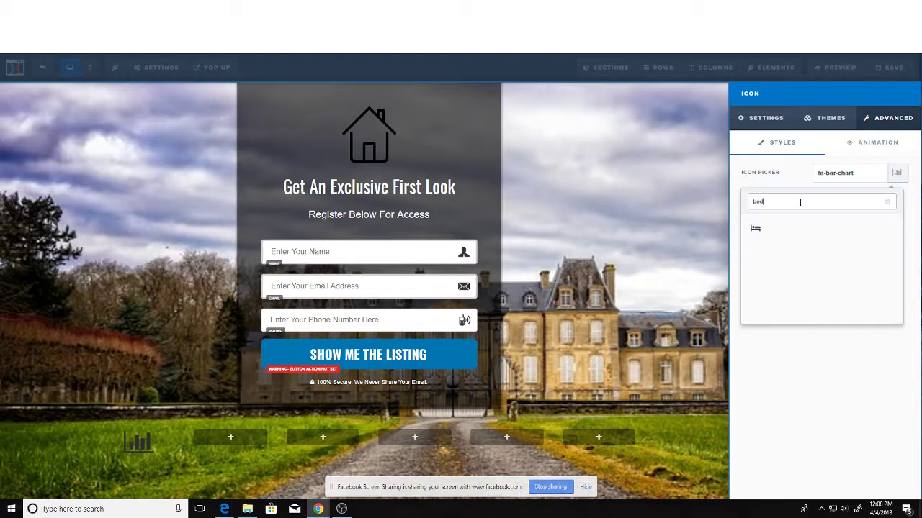
click(755, 228)
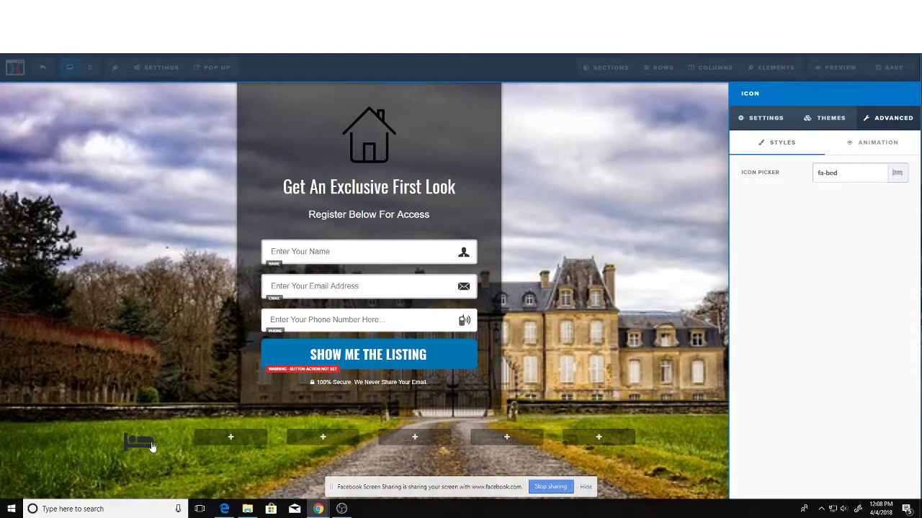
click(154, 451)
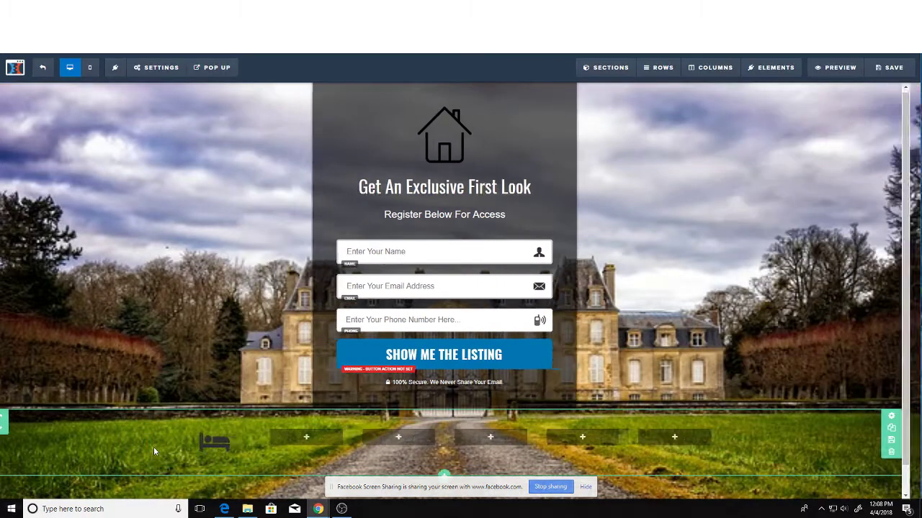
- Add a headline below the bed icon in the first column and set its text to "5 Bedrooms"
click(224, 461)
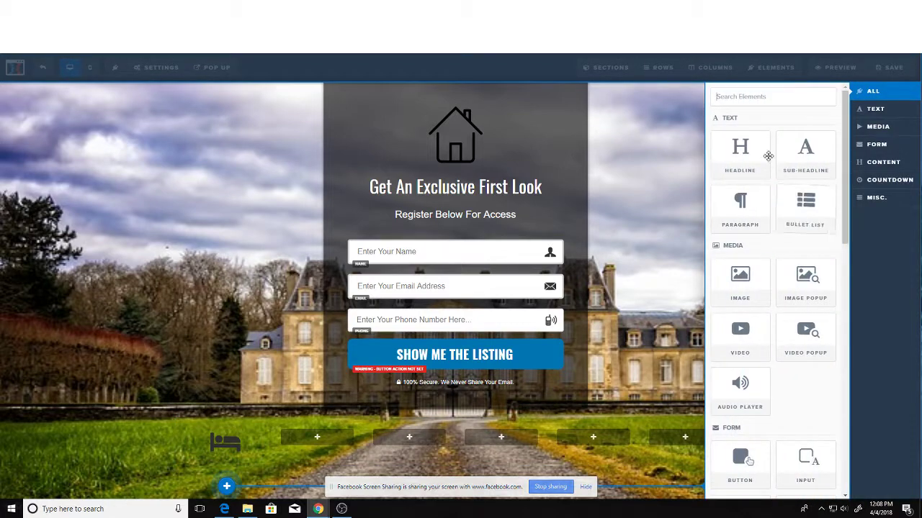
click(756, 162)
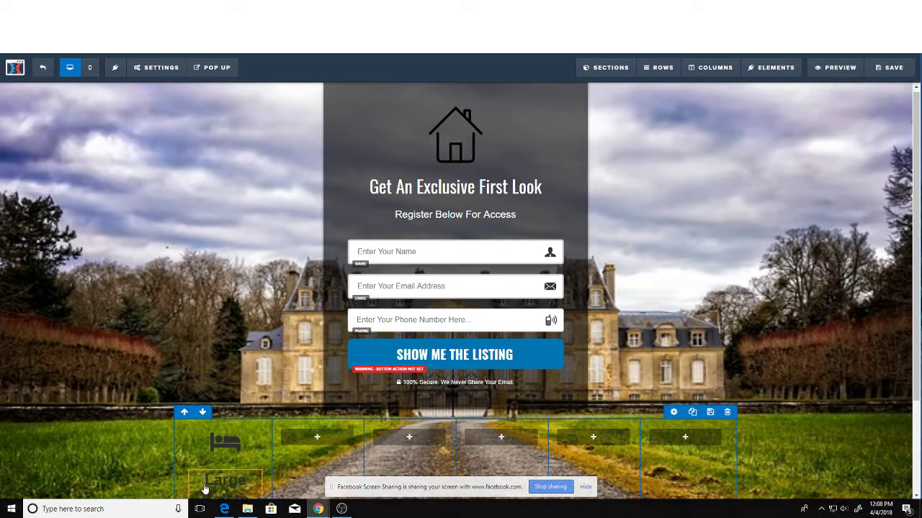
click(247, 486)
triple_click(249, 488)
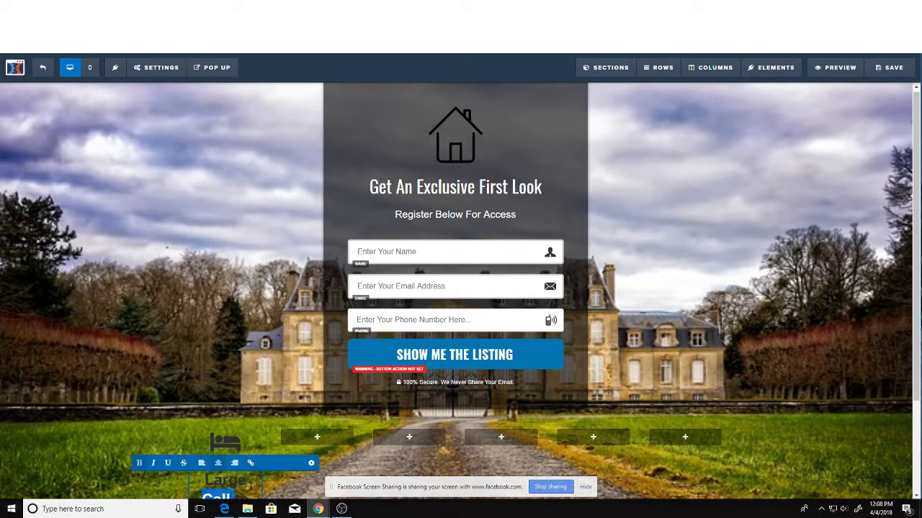
scroll(308, 452, down, 3)
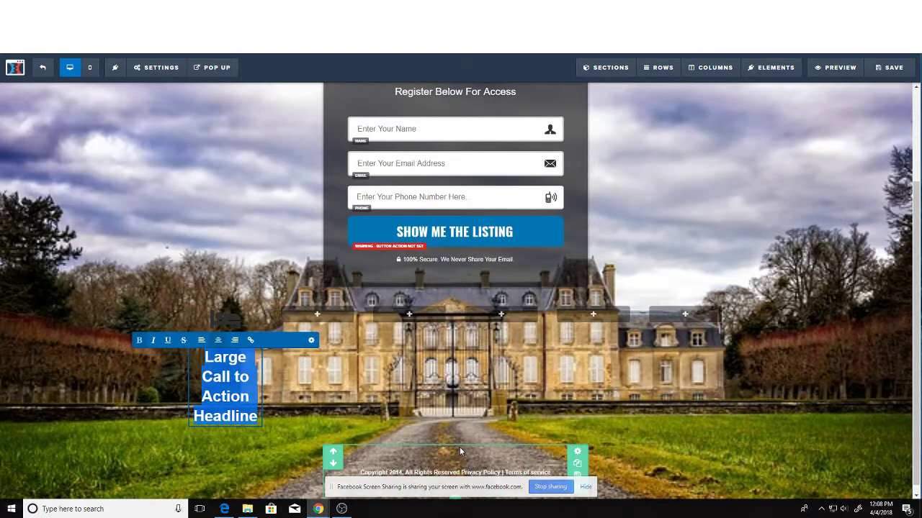
key(BackSpace)
text(4 B)
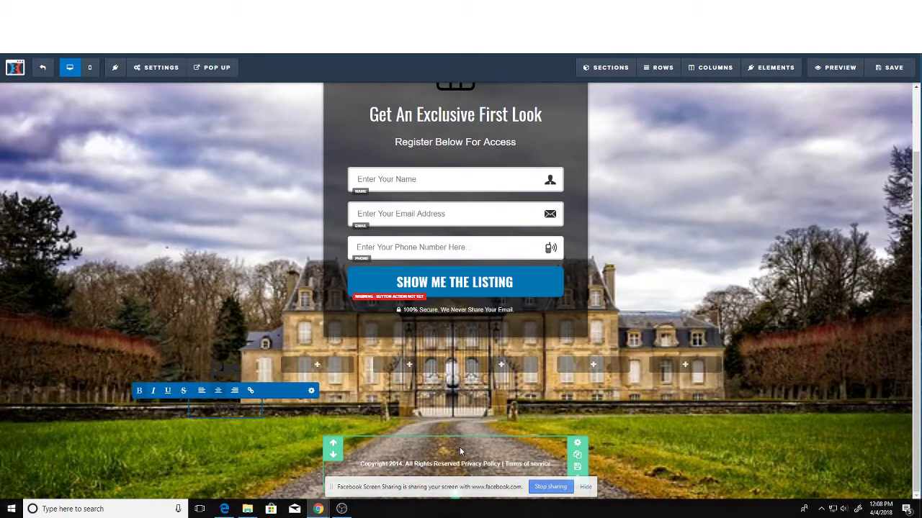
text(edrooms)
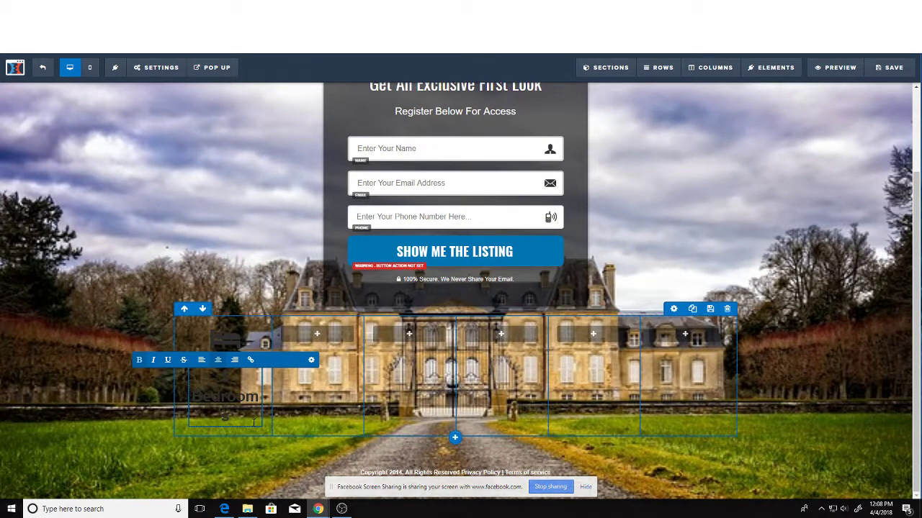
key(BackSpace)
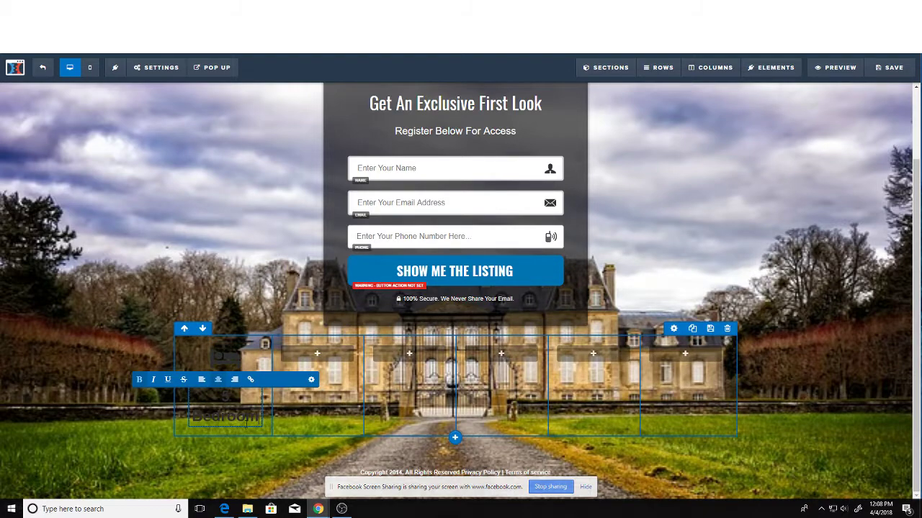
text(s)
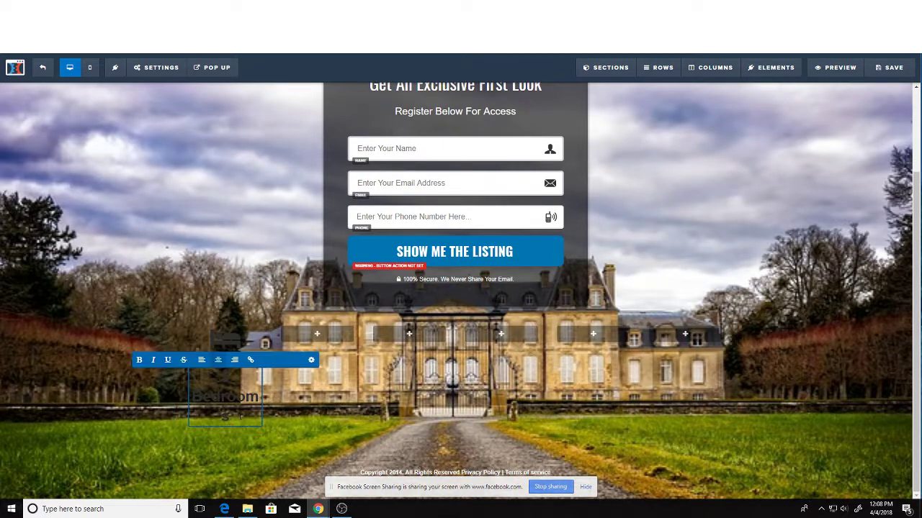
- Set the text color of the "5 Bedrooms" headline to white (#ffffff)
key(ctrl+a)
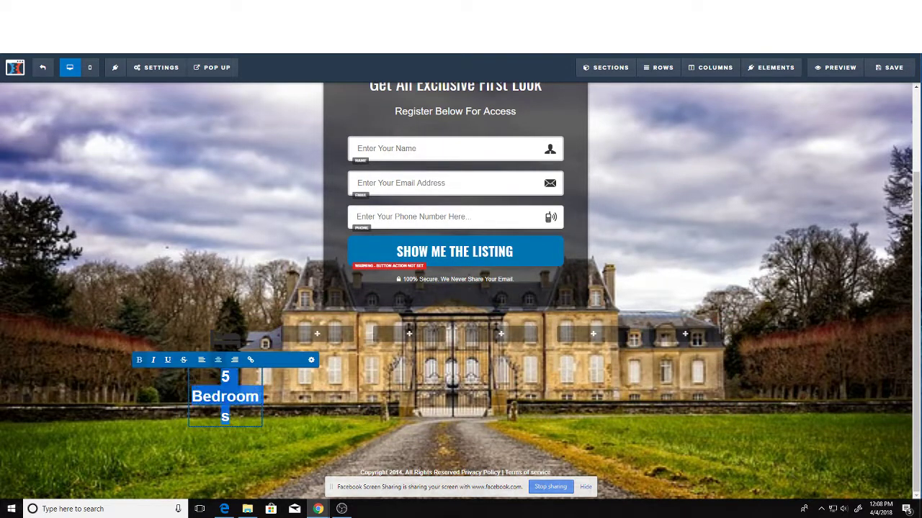
click(311, 360)
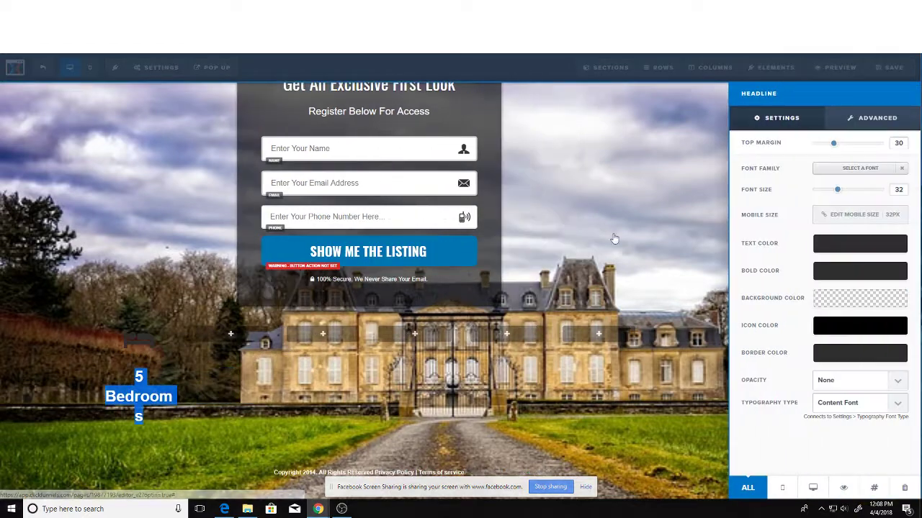
click(850, 246)
click(800, 278)
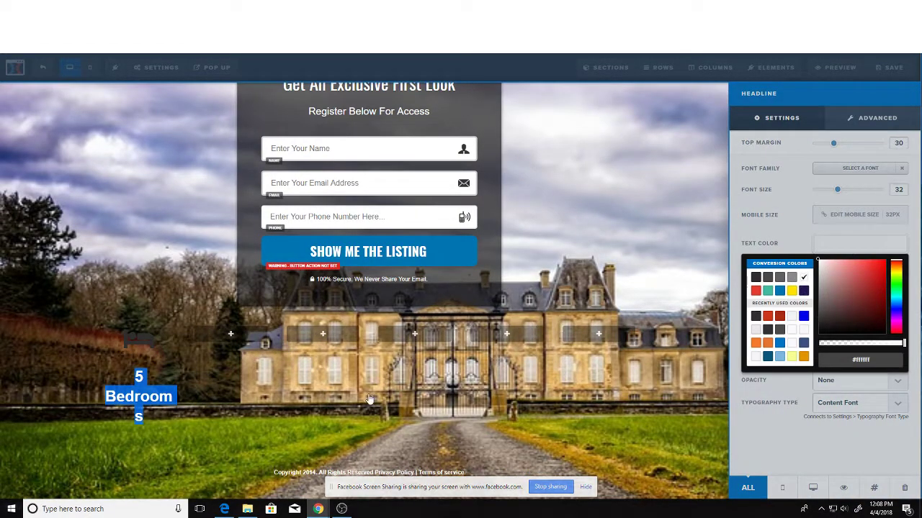
click(268, 420)
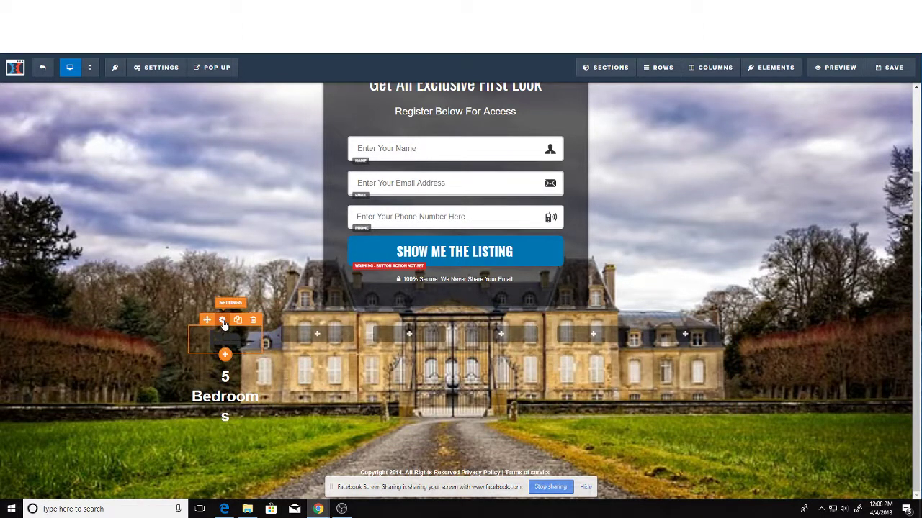
- Change the bed icon's color to white
click(223, 323)
click(869, 275)
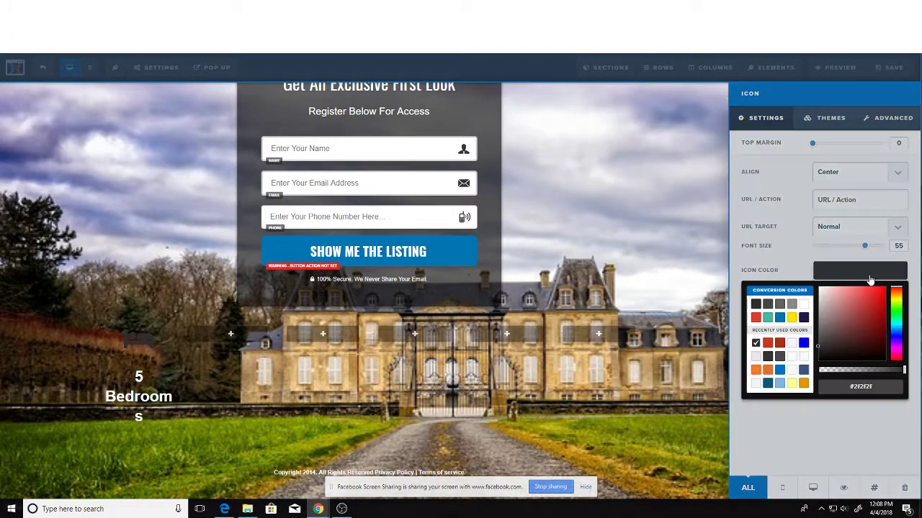
click(805, 306)
click(606, 312)
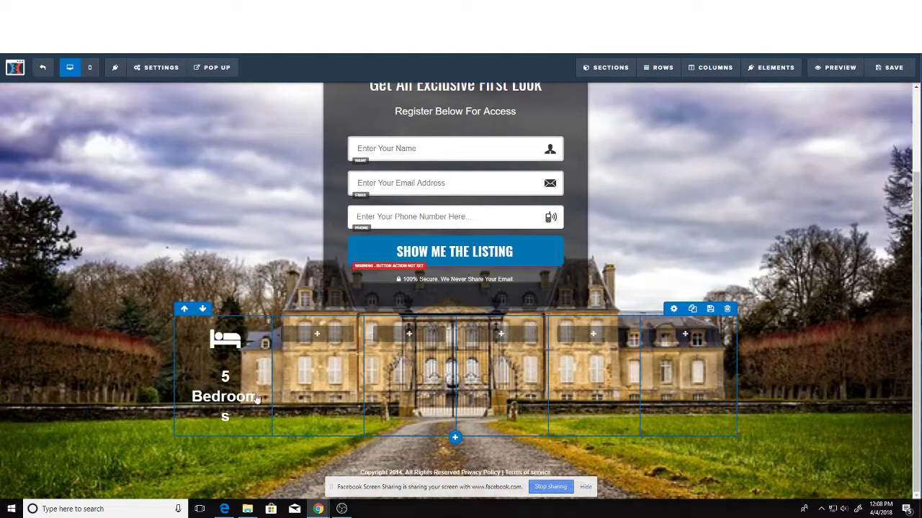
- Set the "5 Bedrooms" headline's font size to 26 and move the headline above the bed icon
click(216, 362)
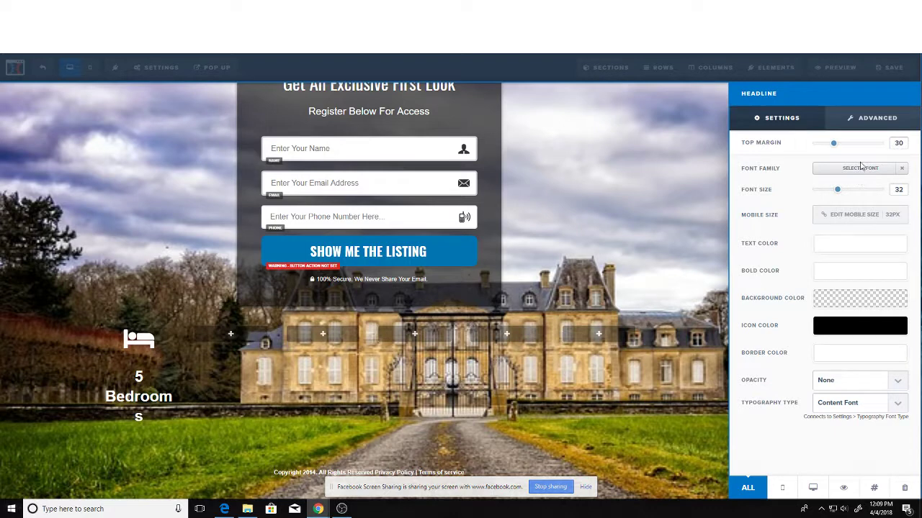
drag(837, 193, 831, 193)
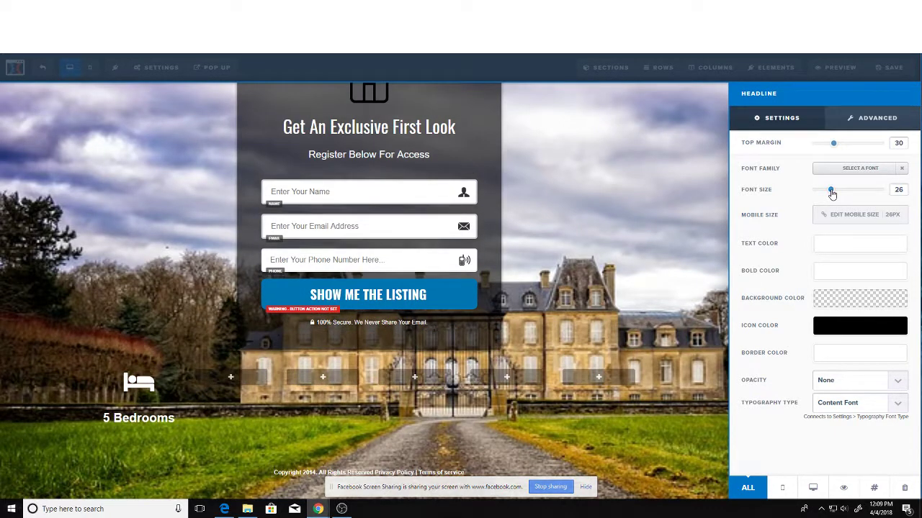
click(143, 426)
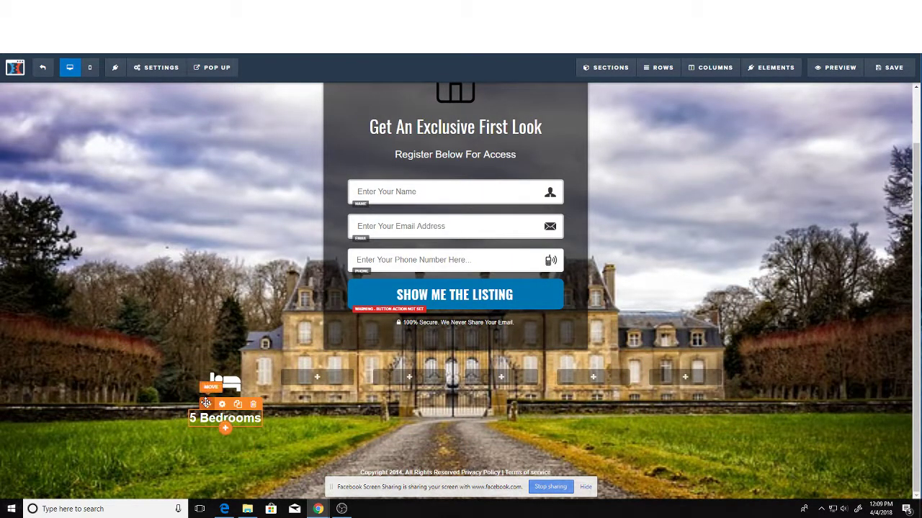
drag(207, 404, 212, 371)
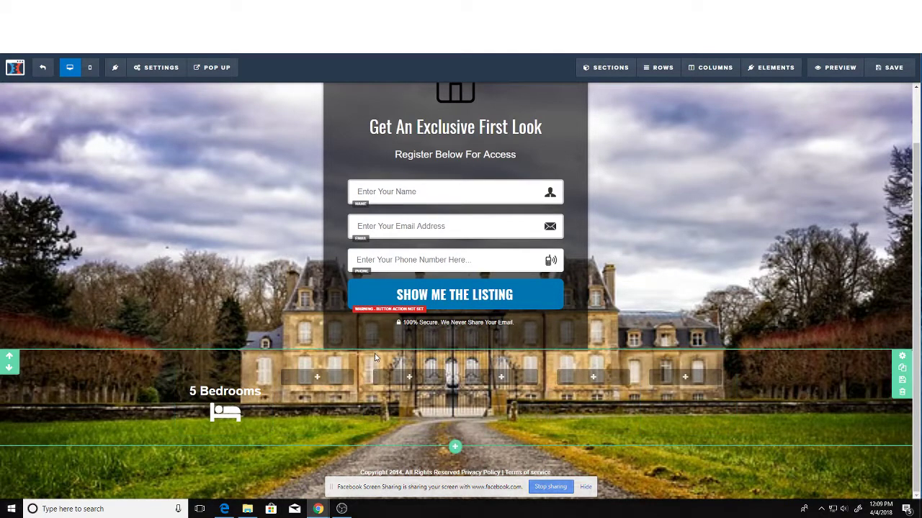
- Add an icon element to the second column of the six-column row
click(316, 380)
scroll(745, 381, down, 5)
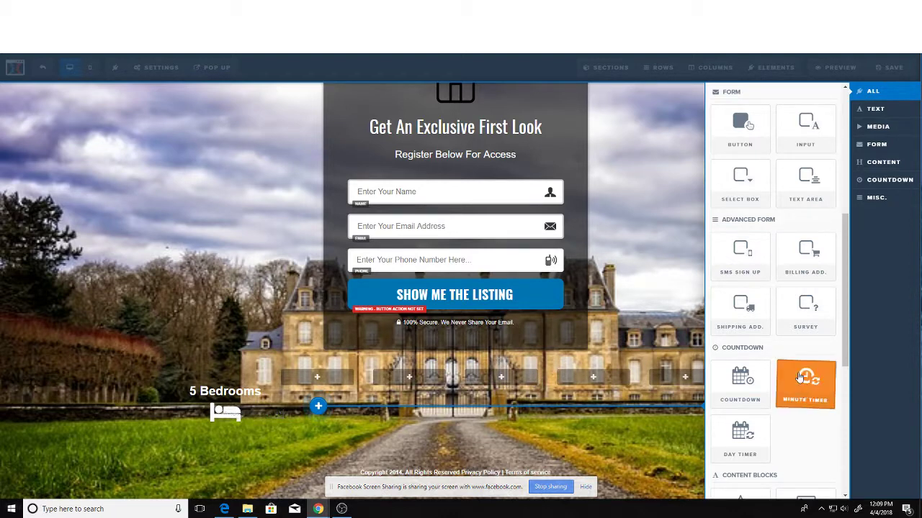
scroll(803, 374, down, 5)
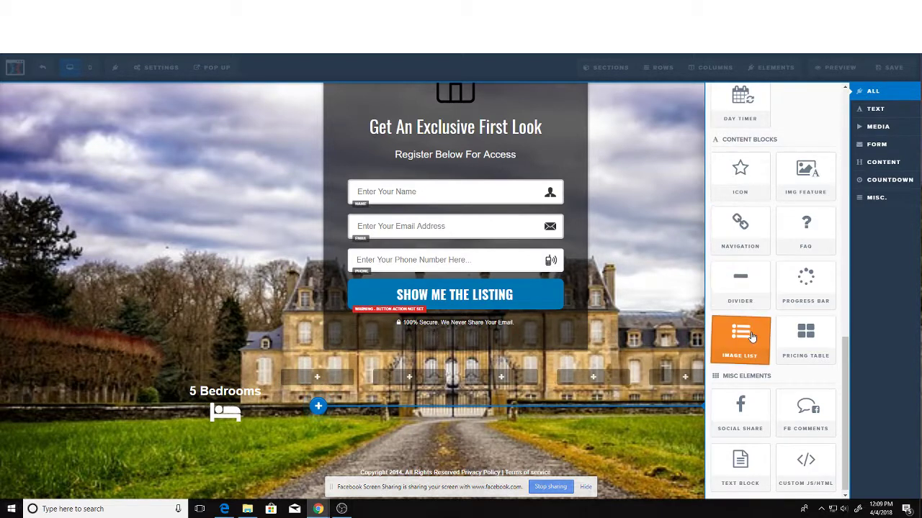
drag(740, 173, 391, 408)
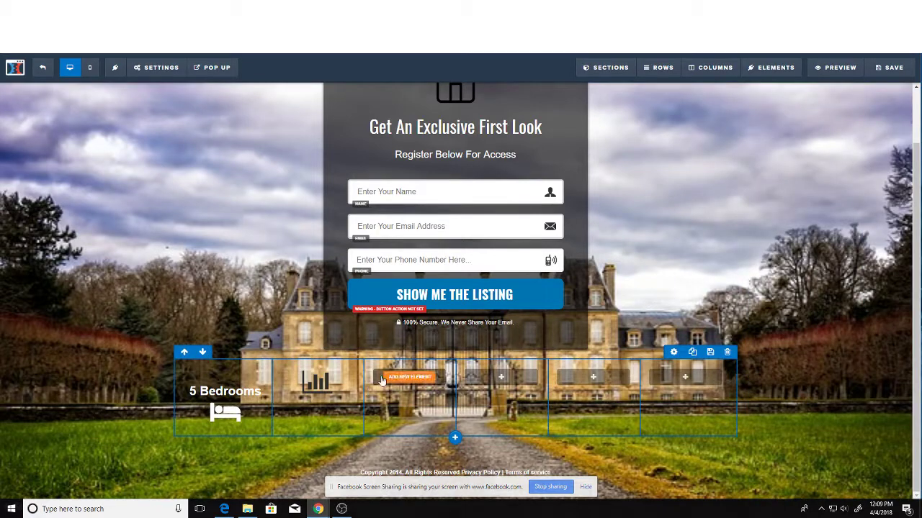
- Set the color of the second column's bar chart icon to white
click(316, 380)
click(866, 272)
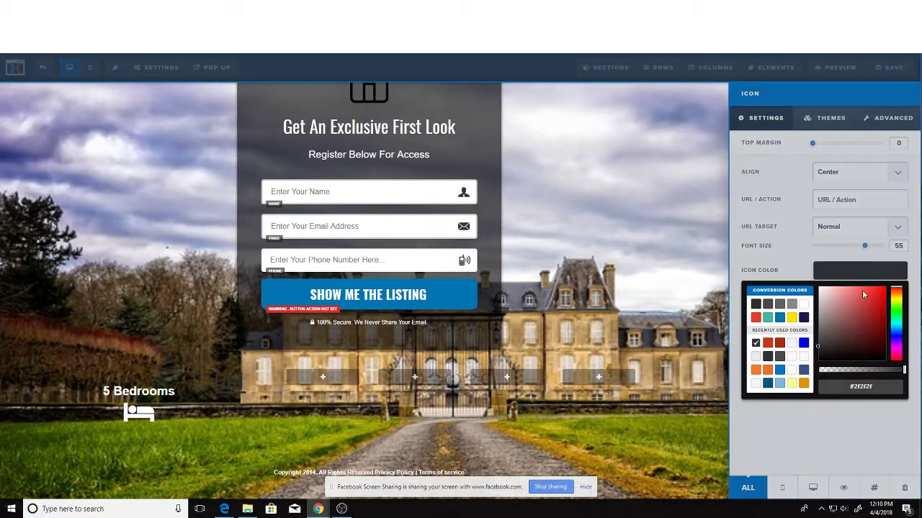
click(805, 305)
- Search the icon picker of the second column's icon for "bath", "sink" and "toi"
click(899, 118)
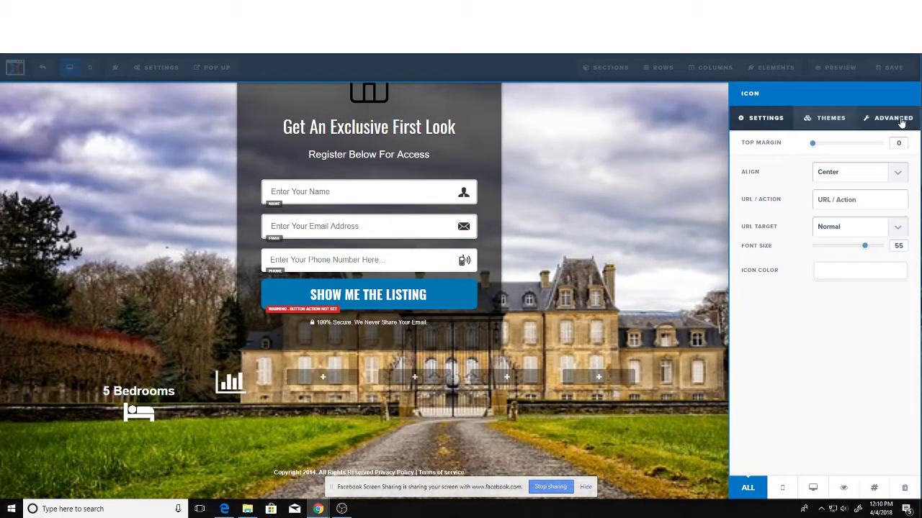
click(897, 172)
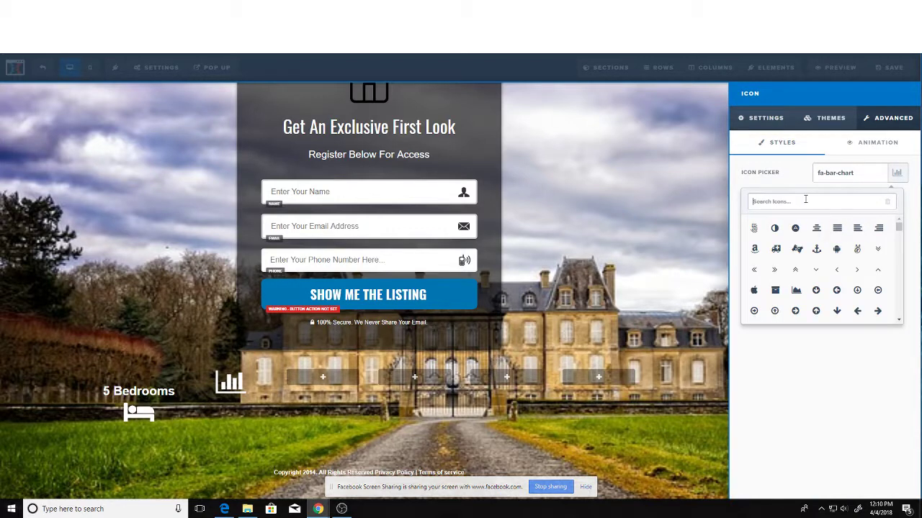
text(bath)
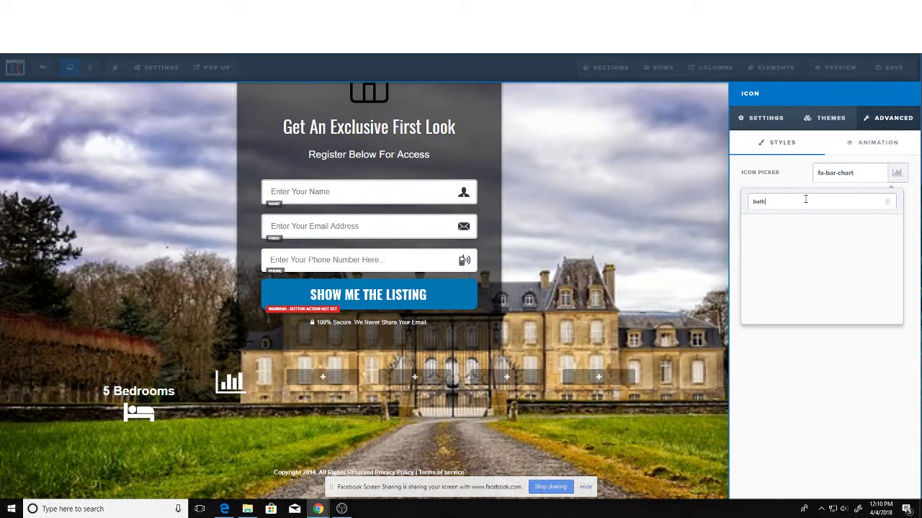
key(BackSpace)
key(BackSpace)
key(BackSpace)
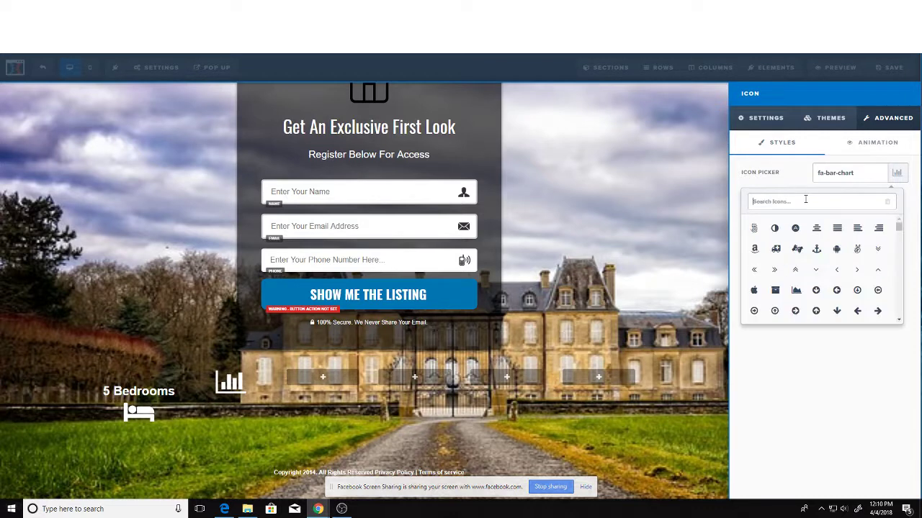
text(sink)
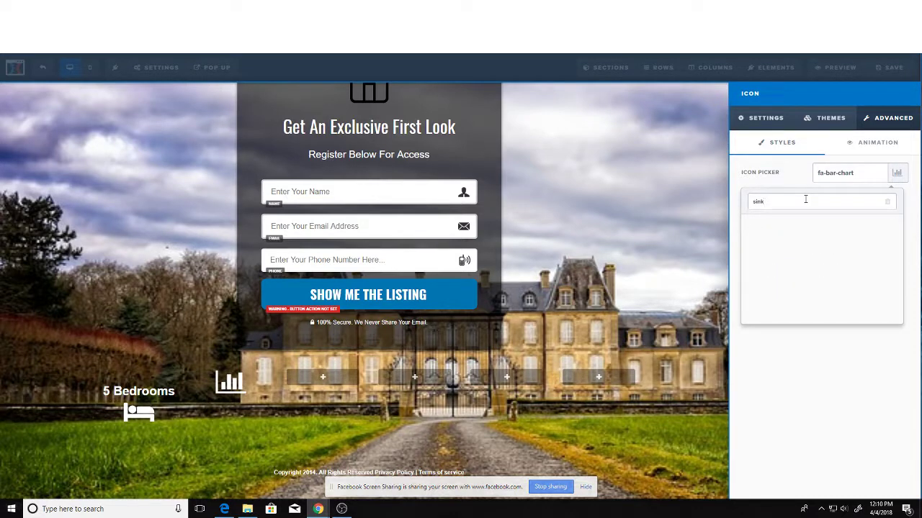
key(BackSpace)
key(BackSpace)
key(BackSpace)
key(BackSpace)
text(toi)
key(BackSpace)
key(BackSpace)
key(BackSpace)
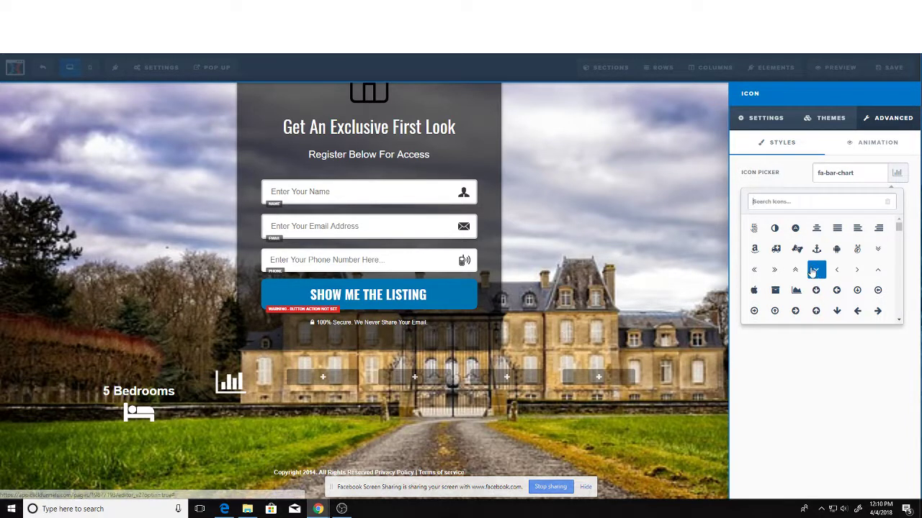
- Browse the icon picker and set the second column's icon to fa-female
scroll(814, 267, down, 3)
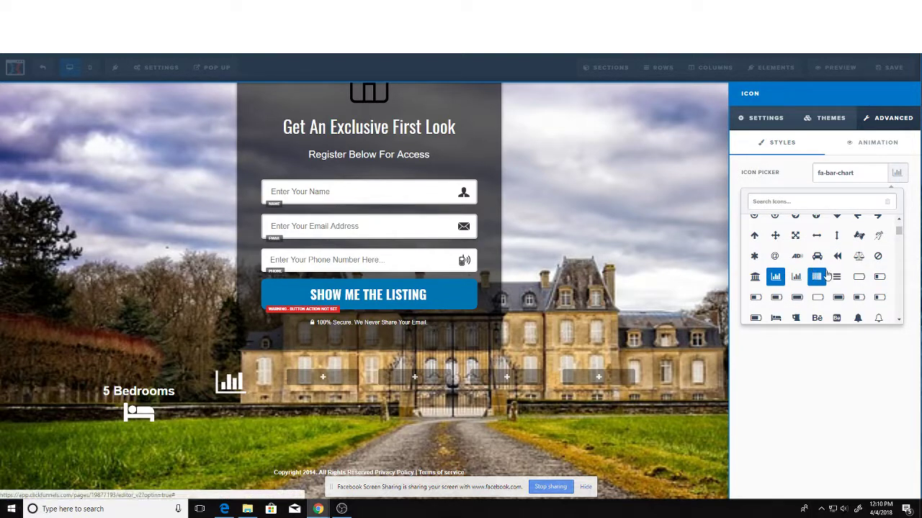
scroll(856, 281, down, 1)
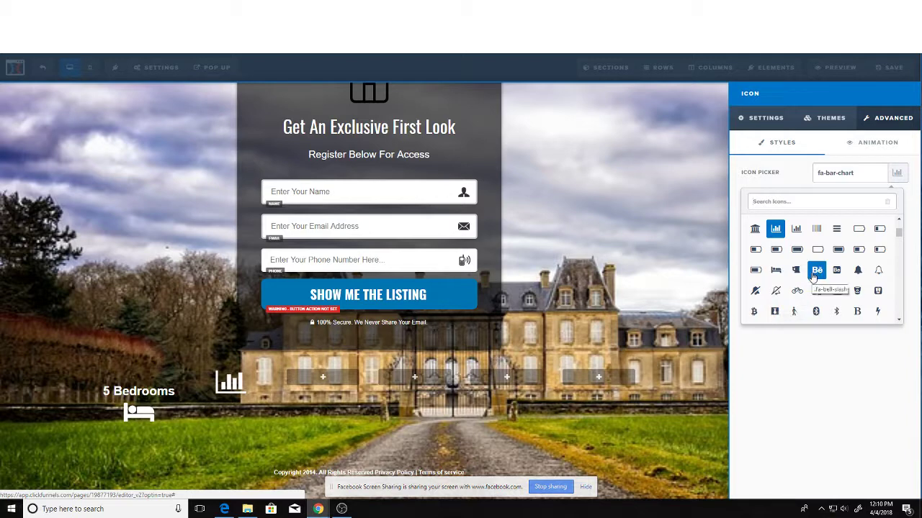
scroll(816, 277, down, 3)
scroll(816, 277, down, 5)
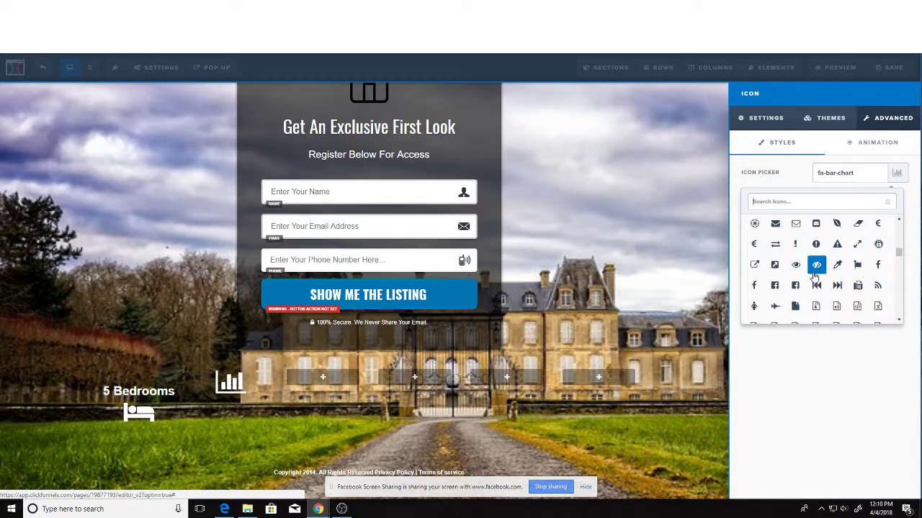
scroll(814, 277, down, 3)
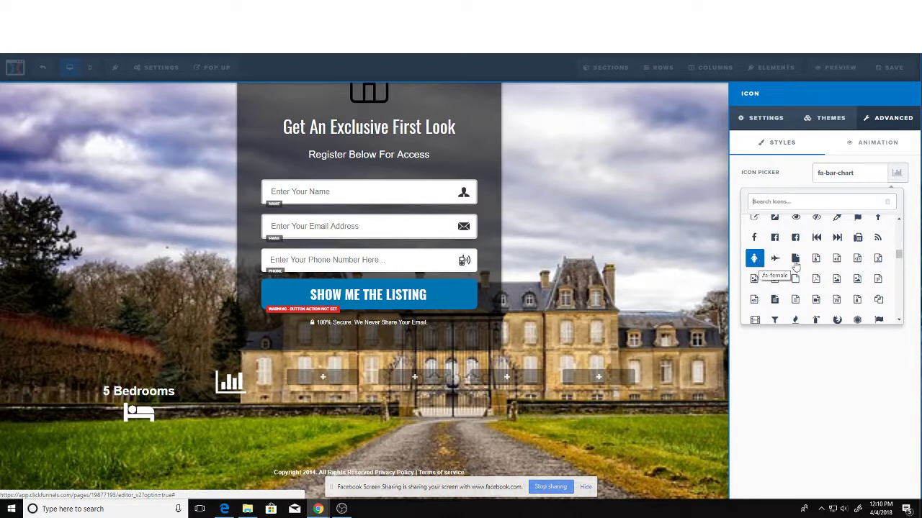
scroll(857, 270, down, 3)
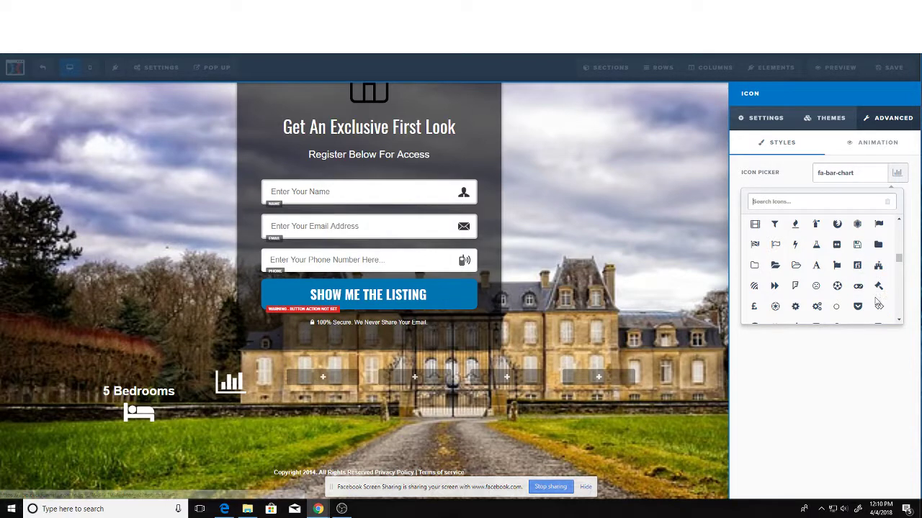
scroll(876, 299, down, 2)
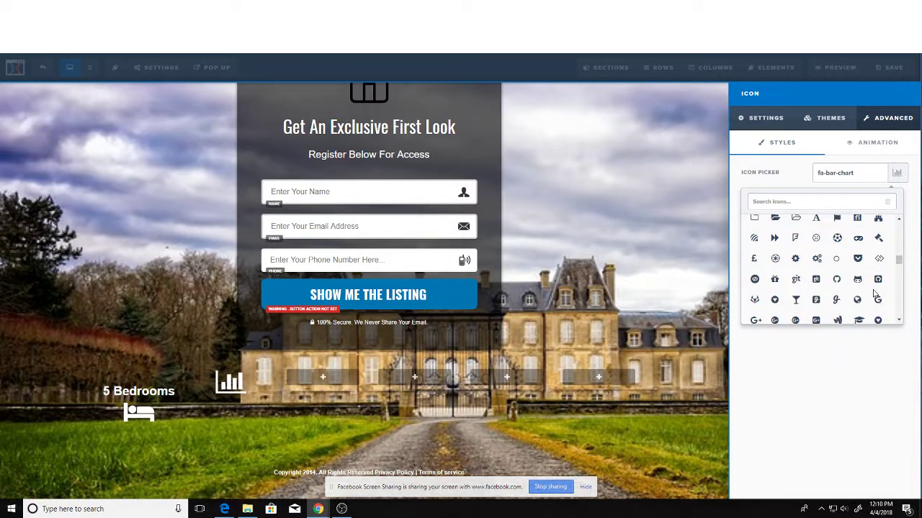
scroll(874, 295, down, 2)
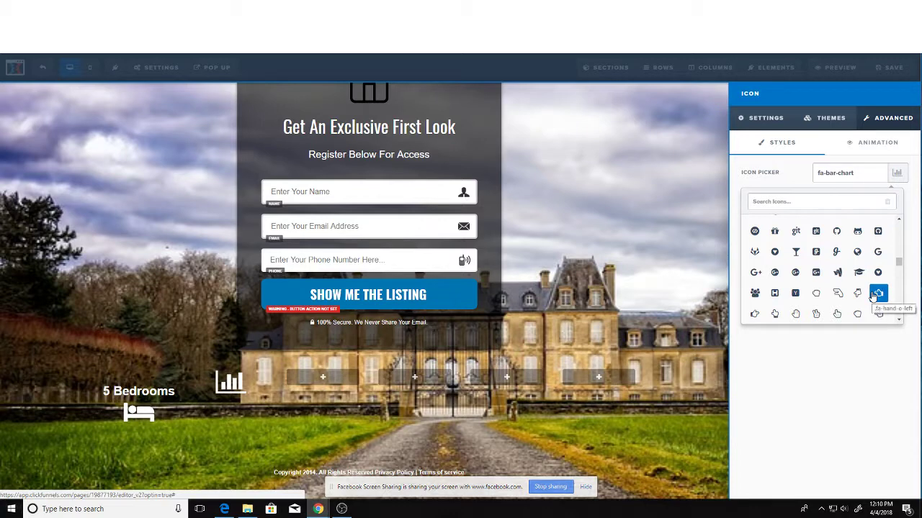
scroll(874, 296, down, 4)
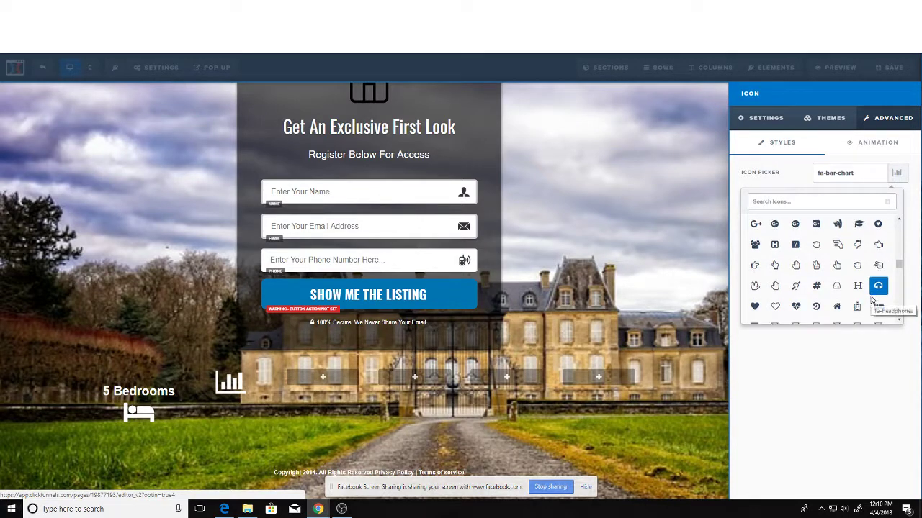
scroll(873, 302, down, 4)
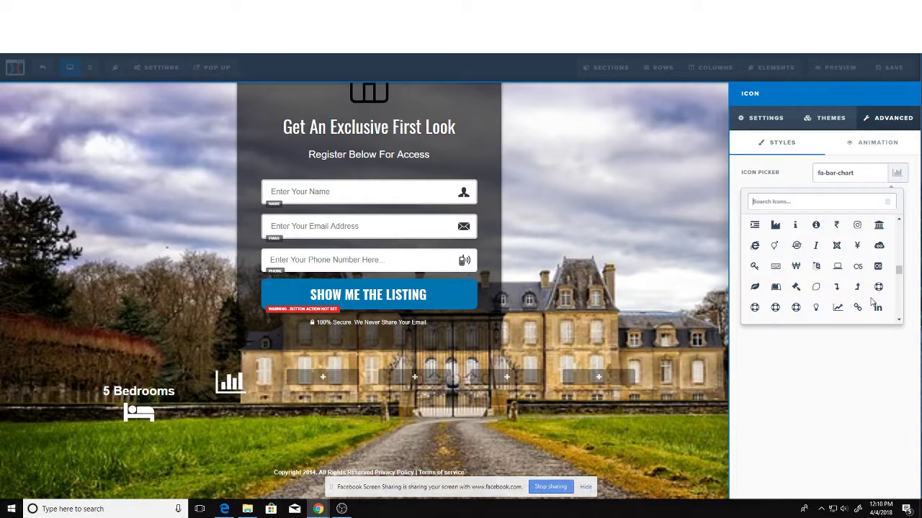
scroll(873, 303, down, 2)
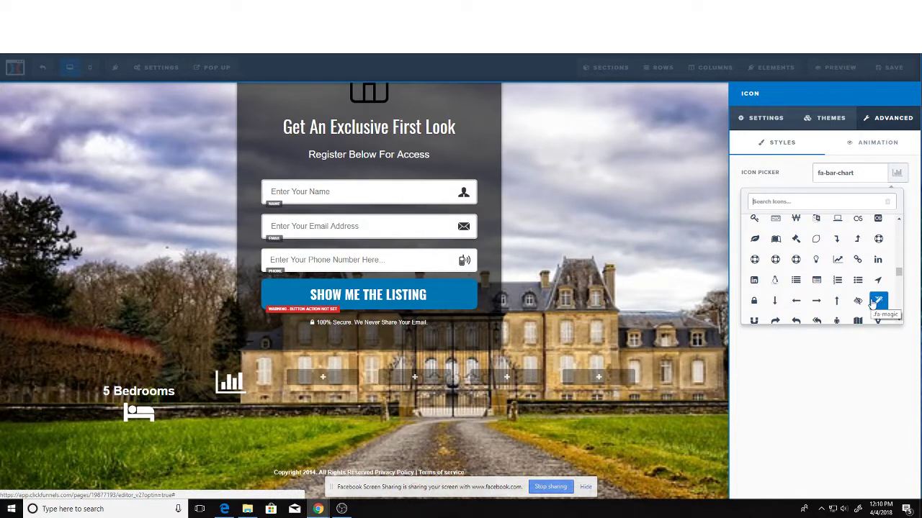
scroll(817, 262, down, 4)
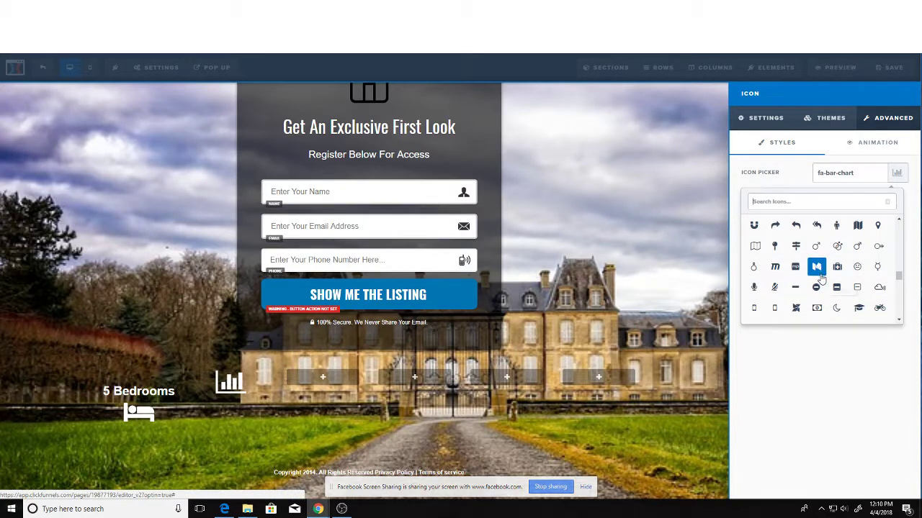
scroll(821, 280, up, 4)
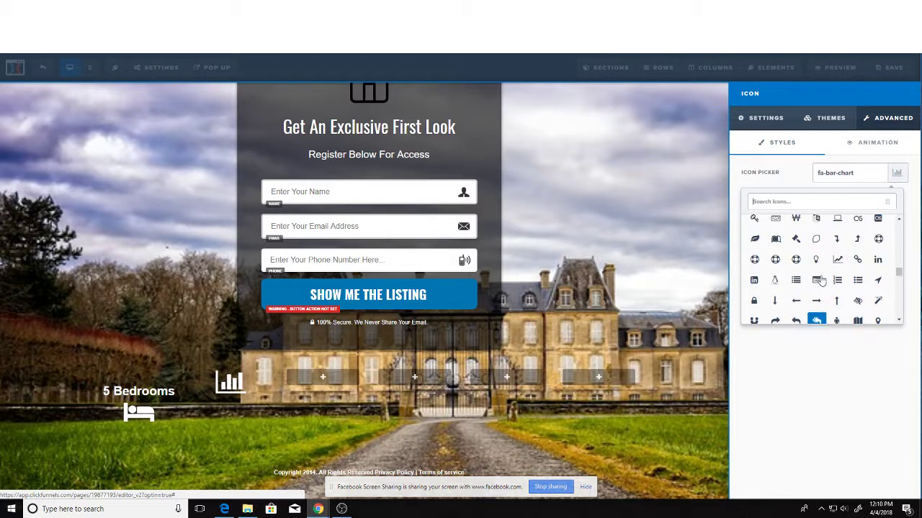
scroll(795, 288, up, 4)
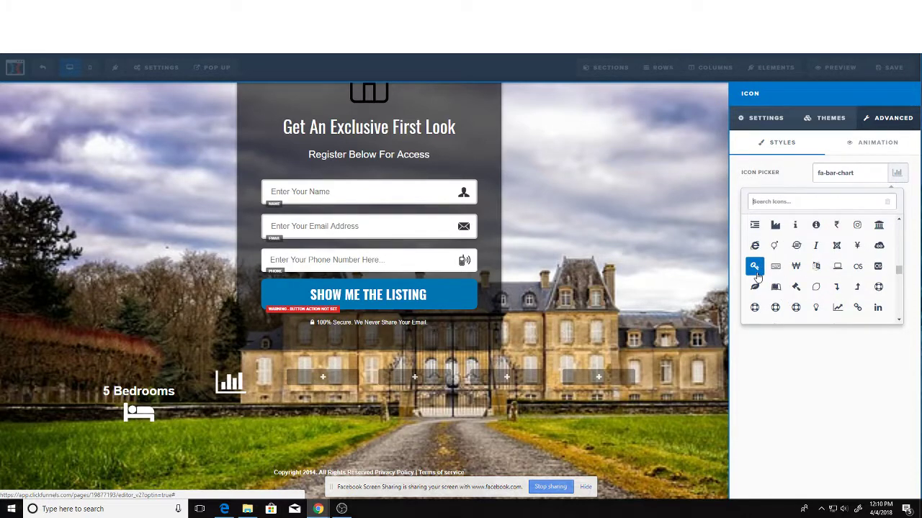
scroll(836, 280, up, 8)
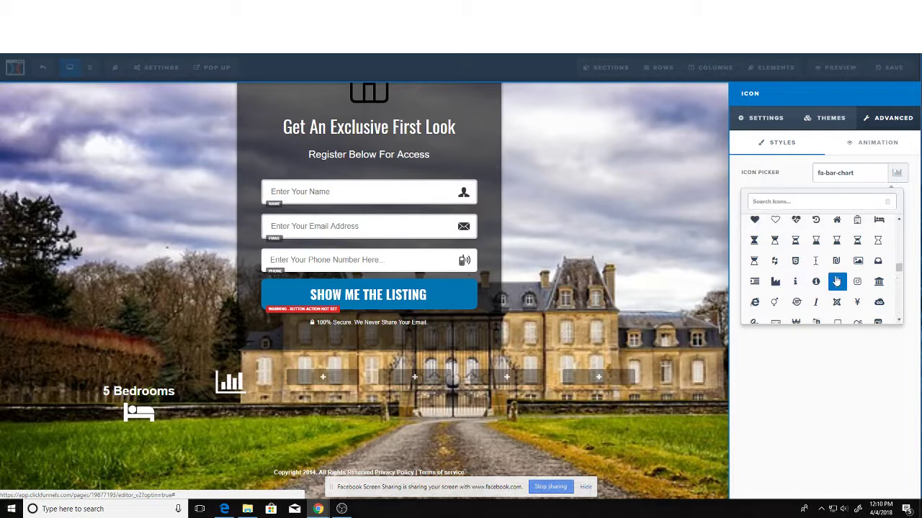
scroll(796, 303, up, 6)
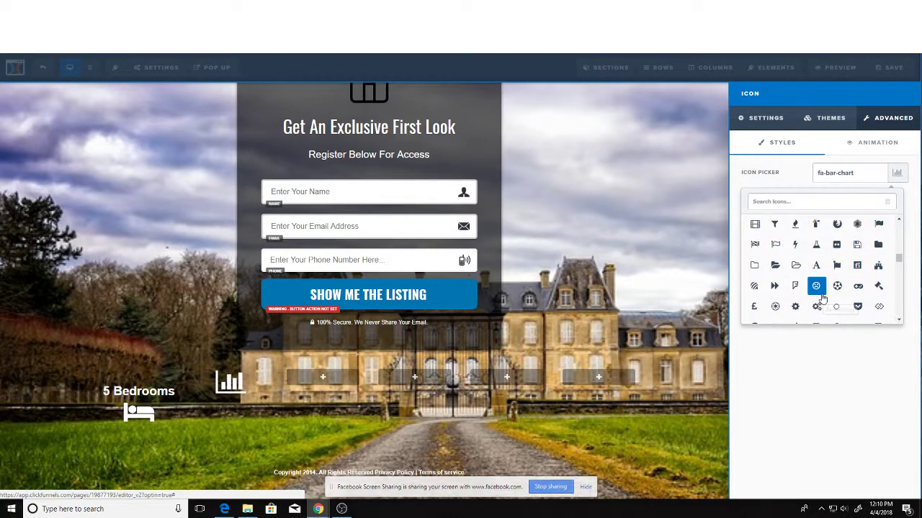
scroll(822, 298, up, 5)
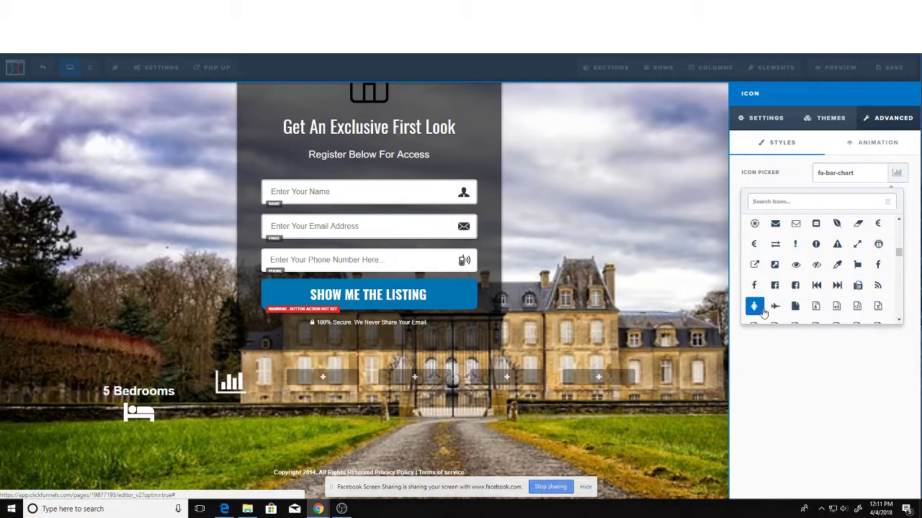
click(756, 308)
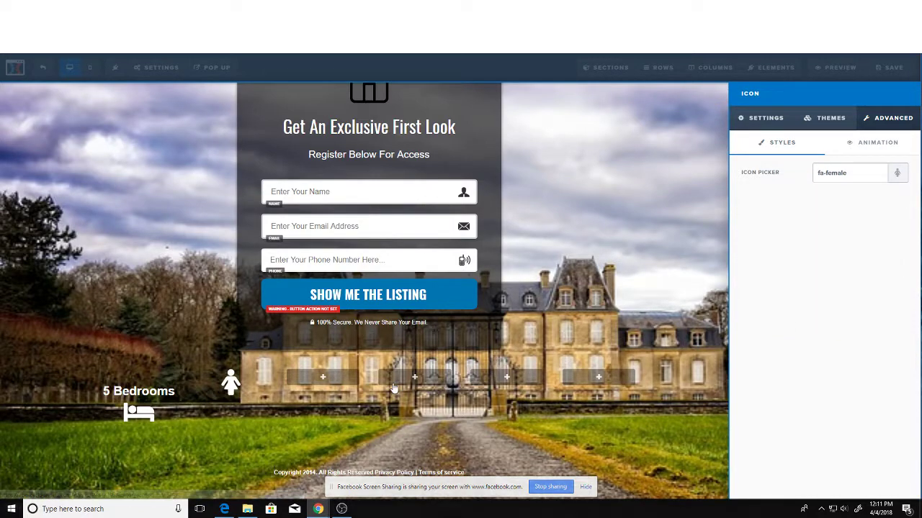
click(232, 414)
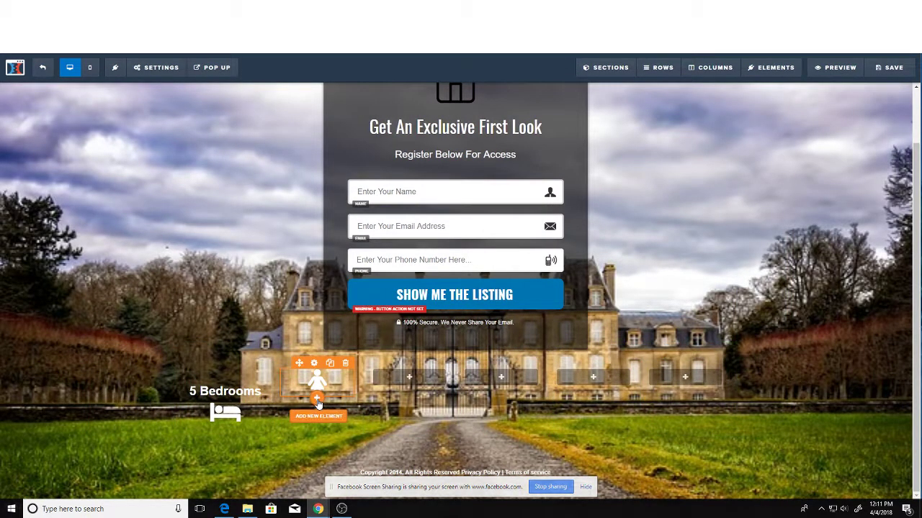
- Add a headline element below the female icon in the second column with the text "4.5 Bathrooms"
click(319, 412)
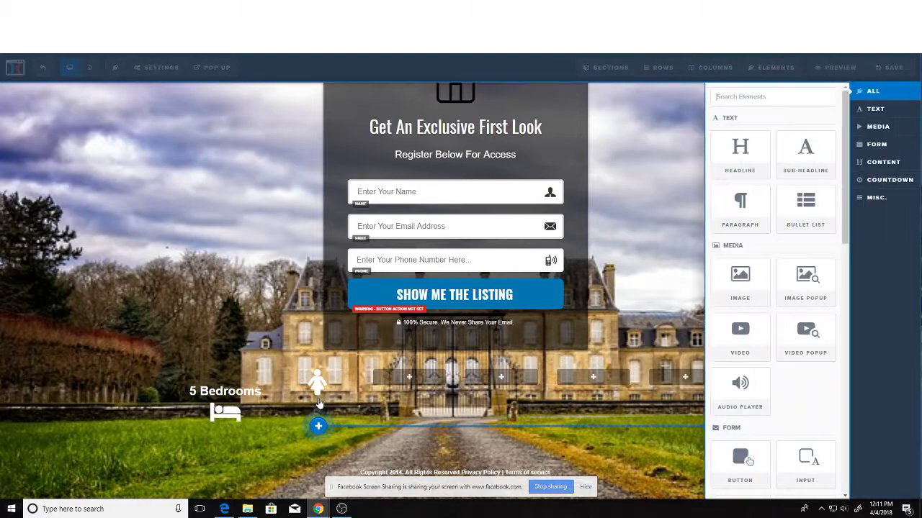
click(742, 163)
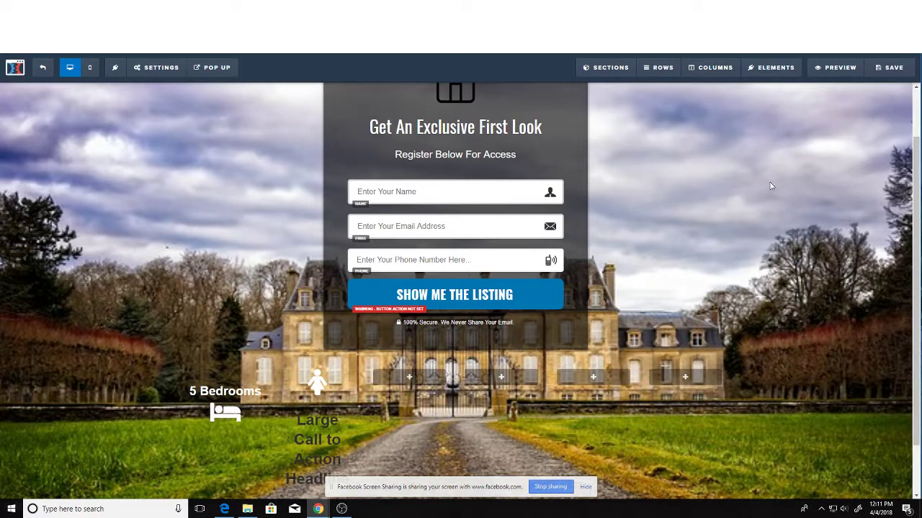
triple_click(311, 446)
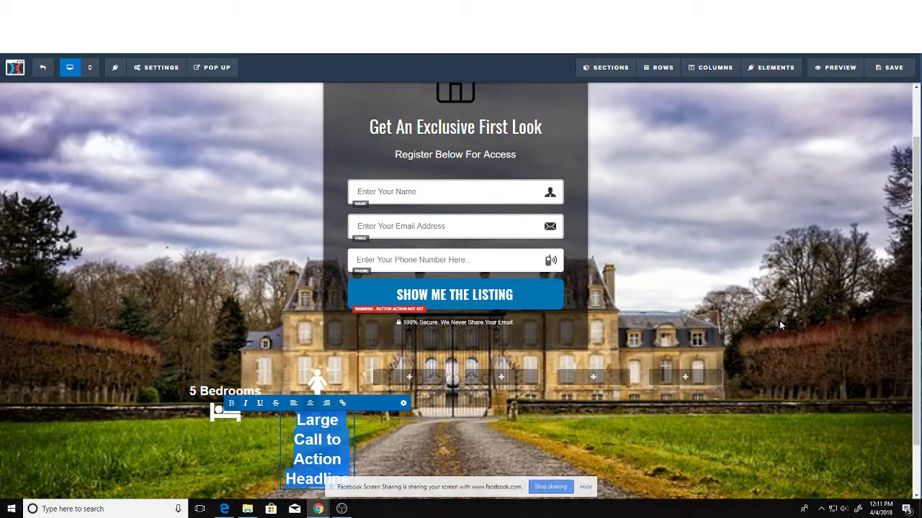
text(Bathrooms)
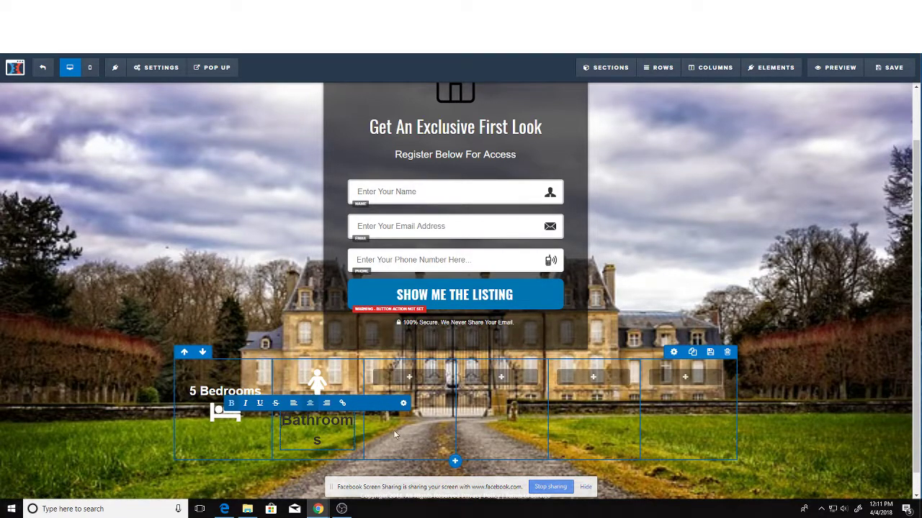
text(4)
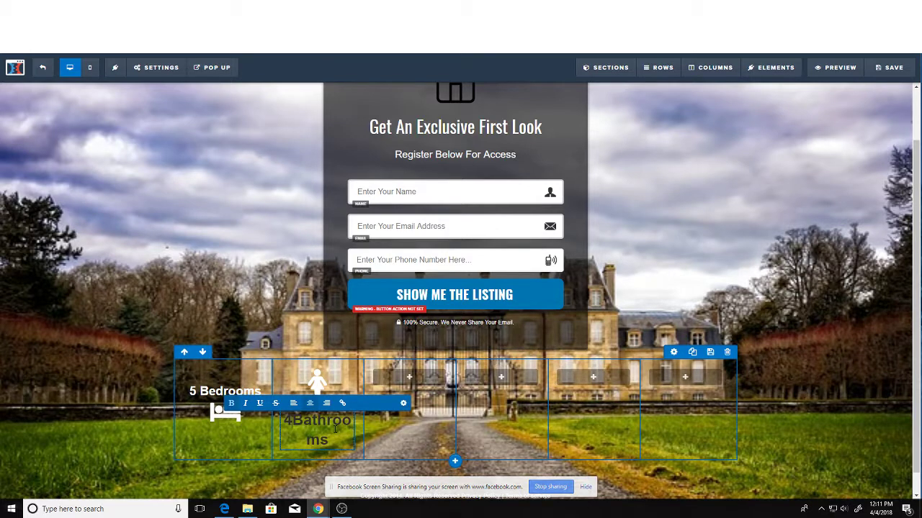
text(.5)
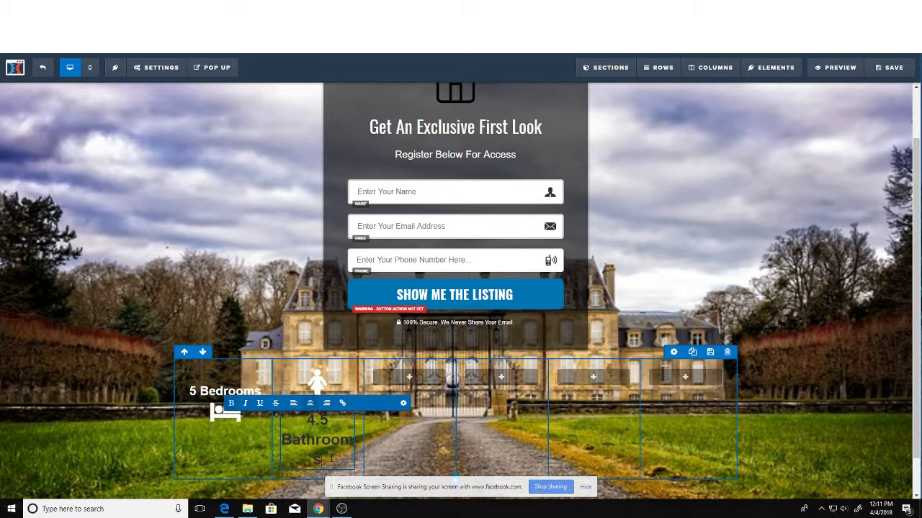
- Set the "4.5 Bathrooms" headline's font size to 26 and its text color to white
click(231, 393)
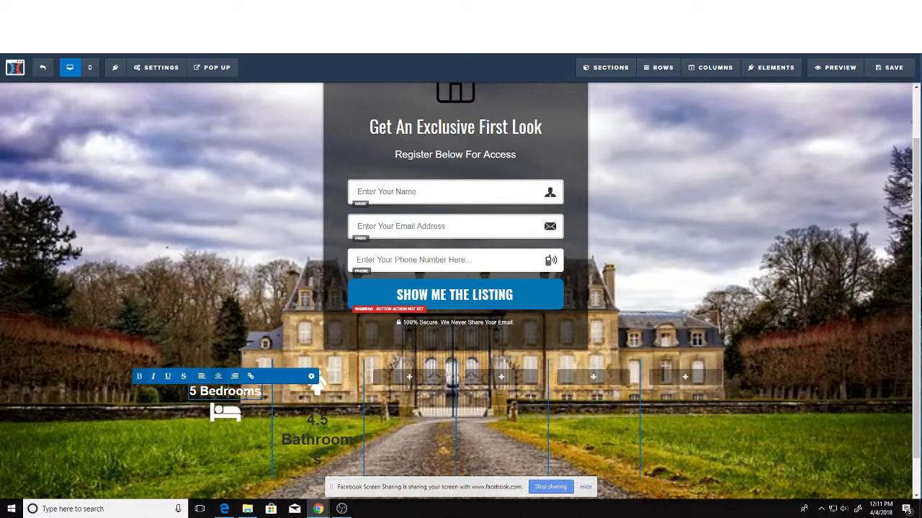
click(331, 464)
click(330, 464)
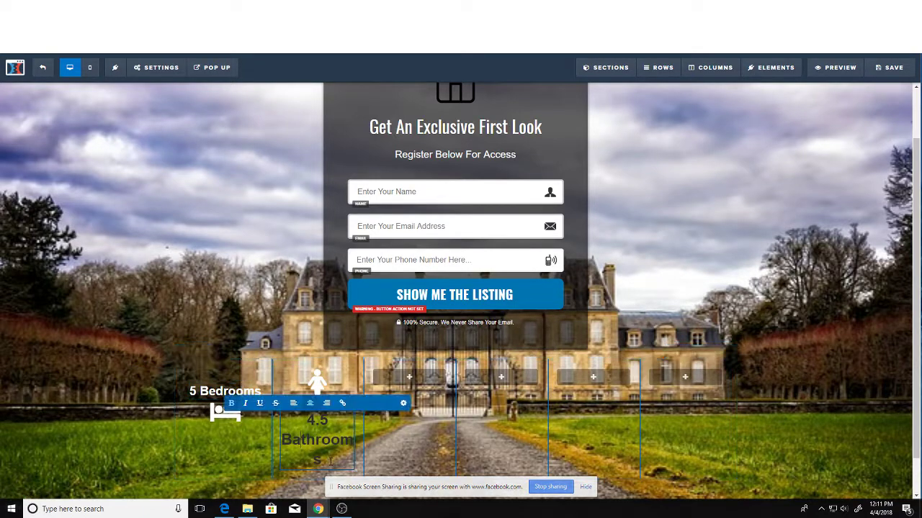
drag(331, 464, 285, 417)
click(403, 404)
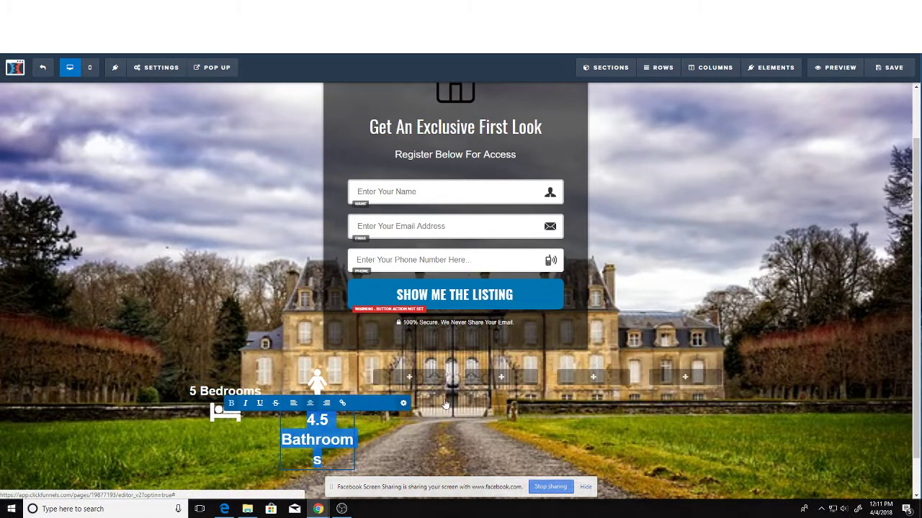
drag(838, 193, 830, 191)
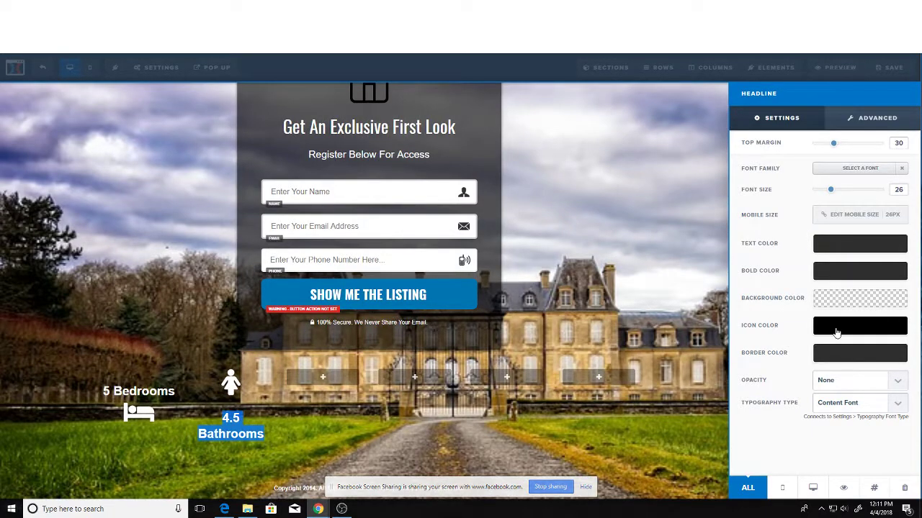
click(844, 245)
click(677, 274)
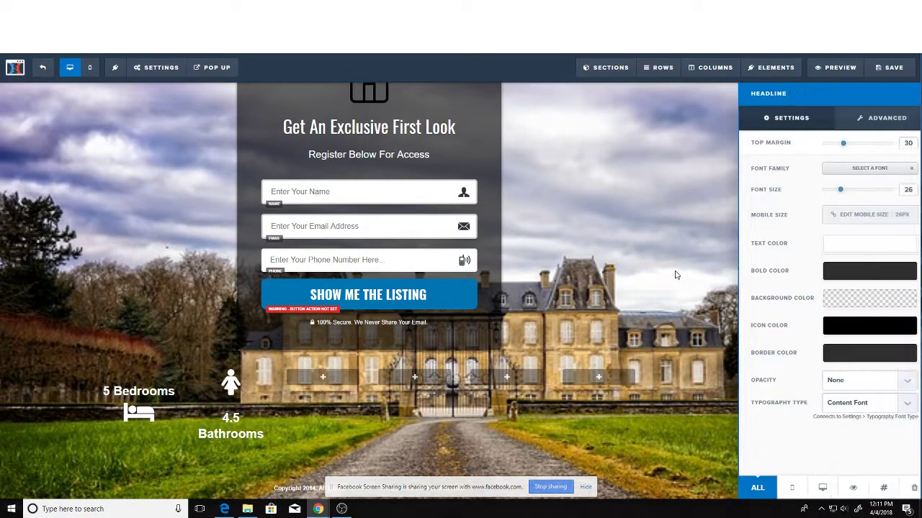
- Move the "4.5 Bathrooms" headline above the female icon and set its font size to 20
mouse_move(318, 437)
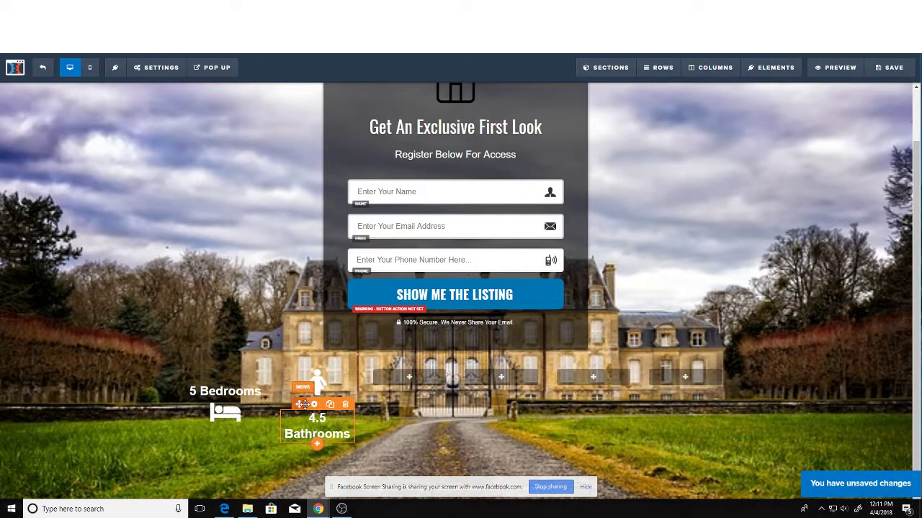
drag(301, 401, 307, 376)
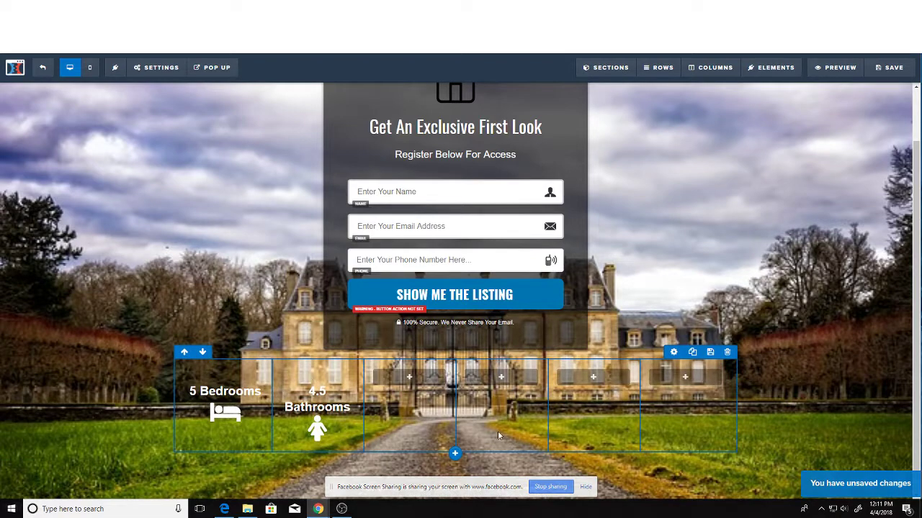
click(314, 384)
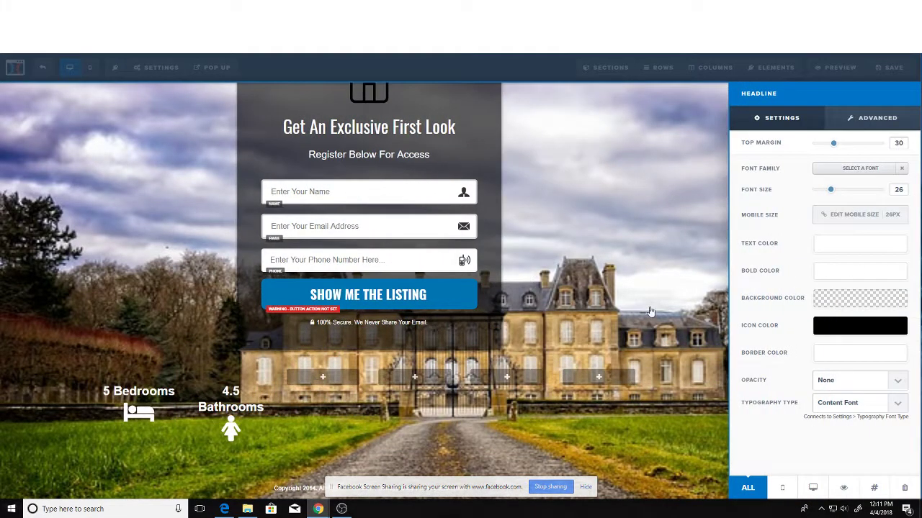
drag(830, 192, 824, 192)
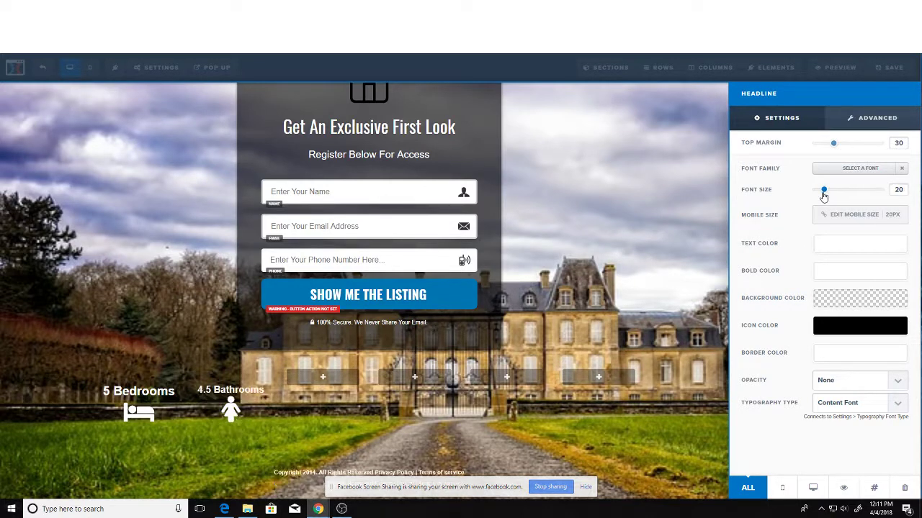
click(157, 396)
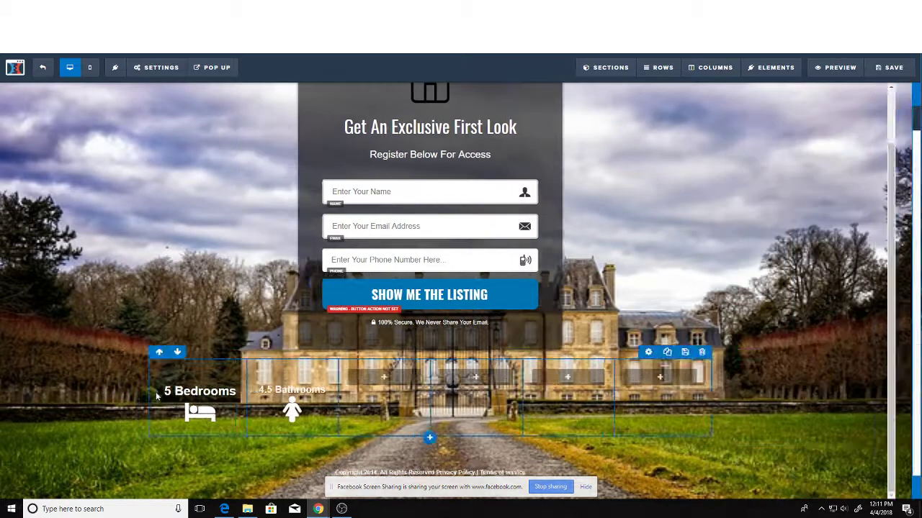
- Set the "5 Bedrooms" headline's font size to 20
click(224, 396)
click(159, 396)
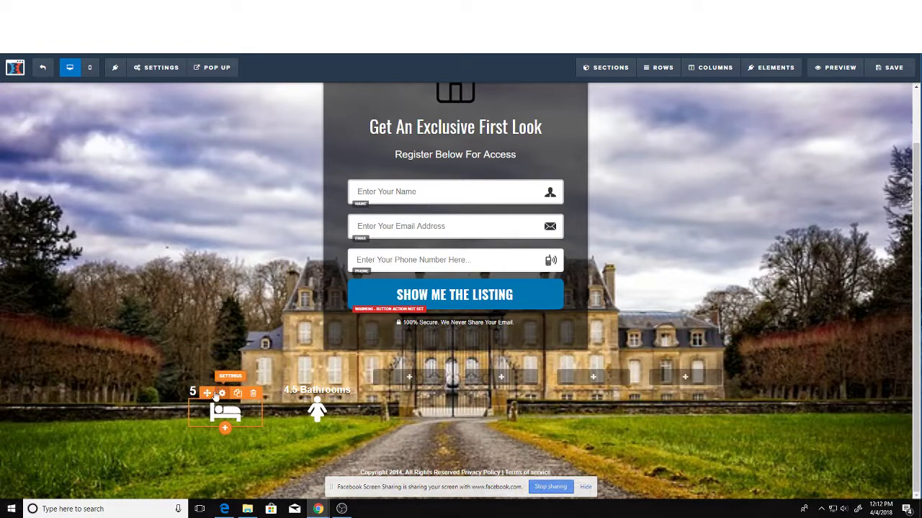
click(221, 378)
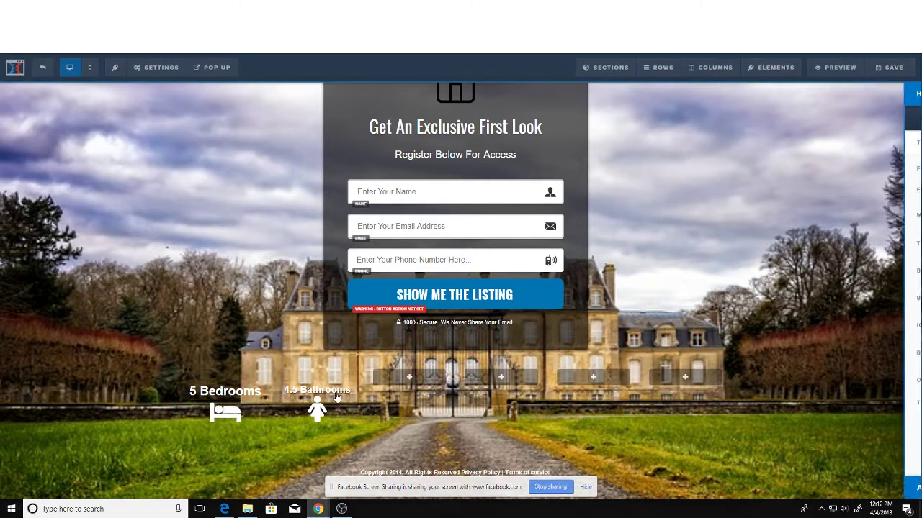
drag(832, 193, 828, 193)
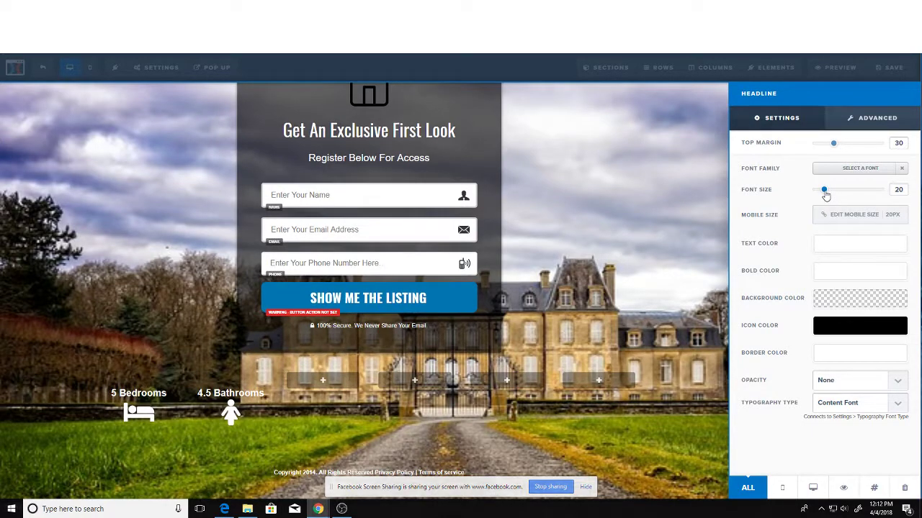
click(398, 407)
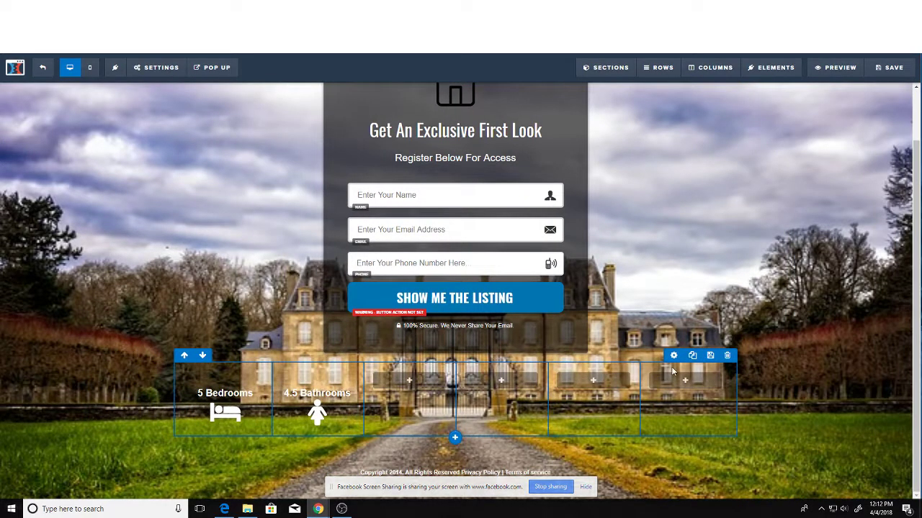
- Save the optin page without changing its SEO meta data and exit the editor to the funnel overview
mouse_move(422, 384)
mouse_move(457, 437)
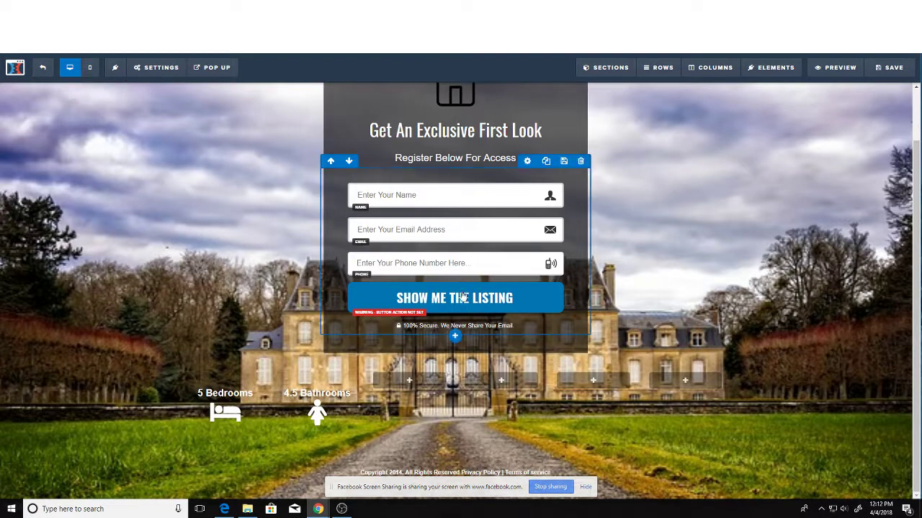
scroll(497, 241, up, 1)
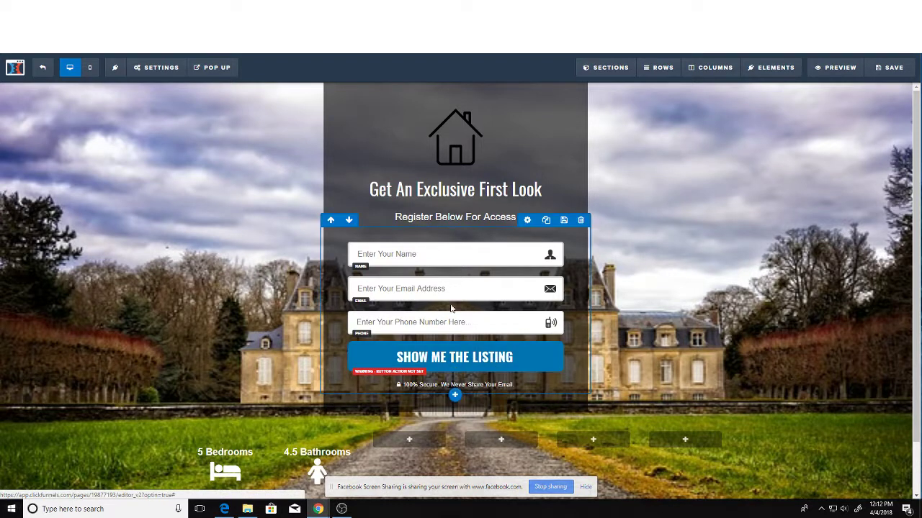
click(43, 67)
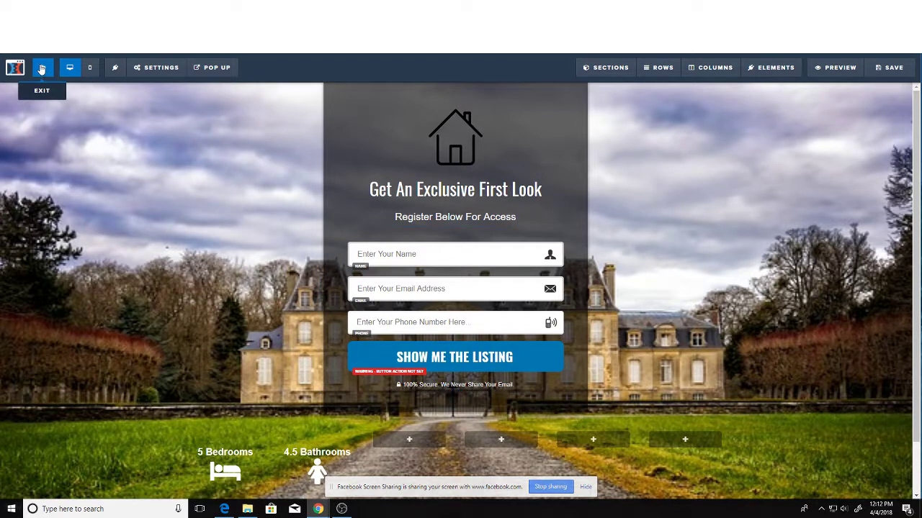
click(529, 84)
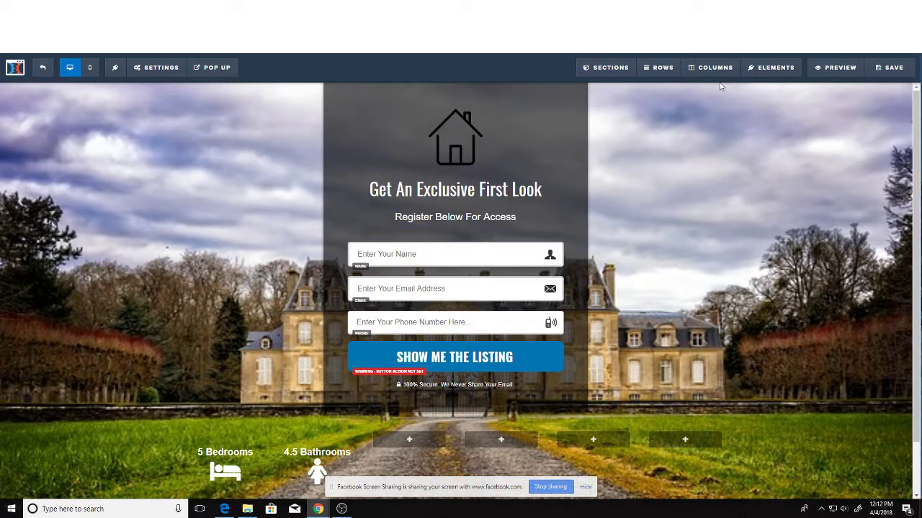
click(890, 67)
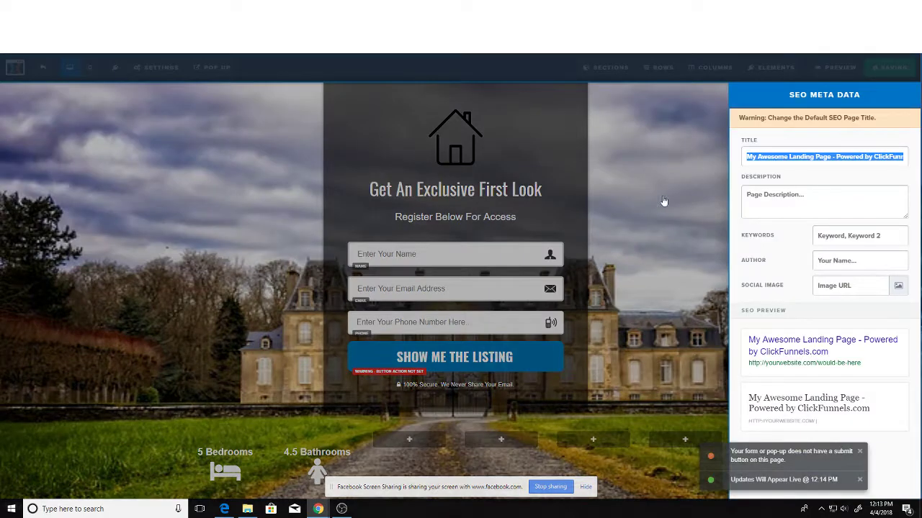
click(668, 184)
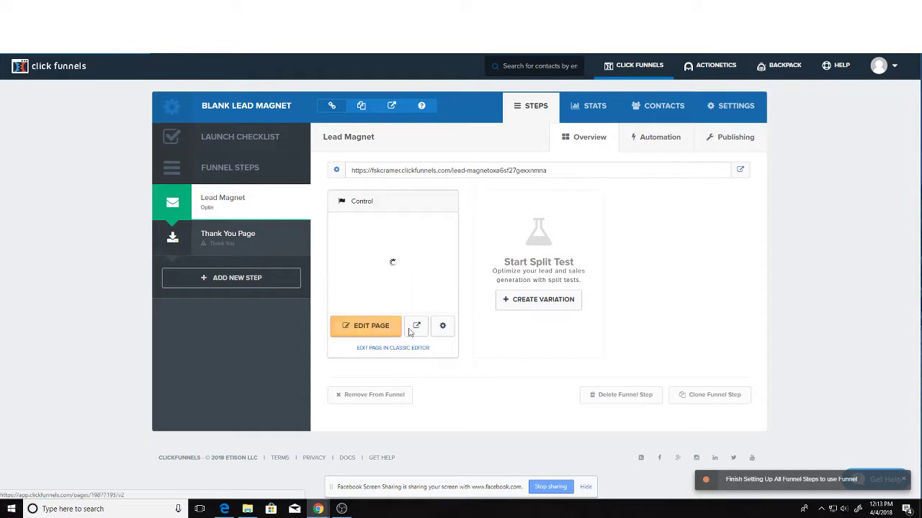
- View the template choices for the Thank You Page step and the funnel's contacts list
click(245, 242)
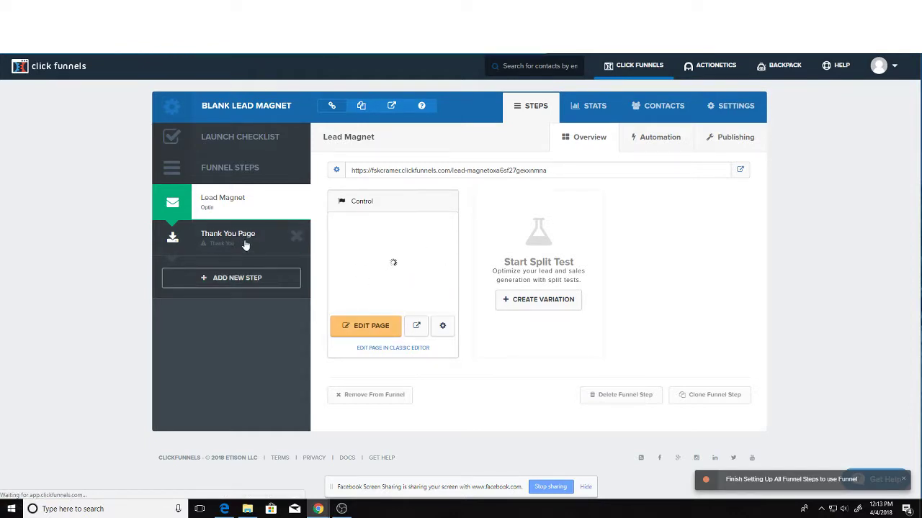
mouse_move(343, 244)
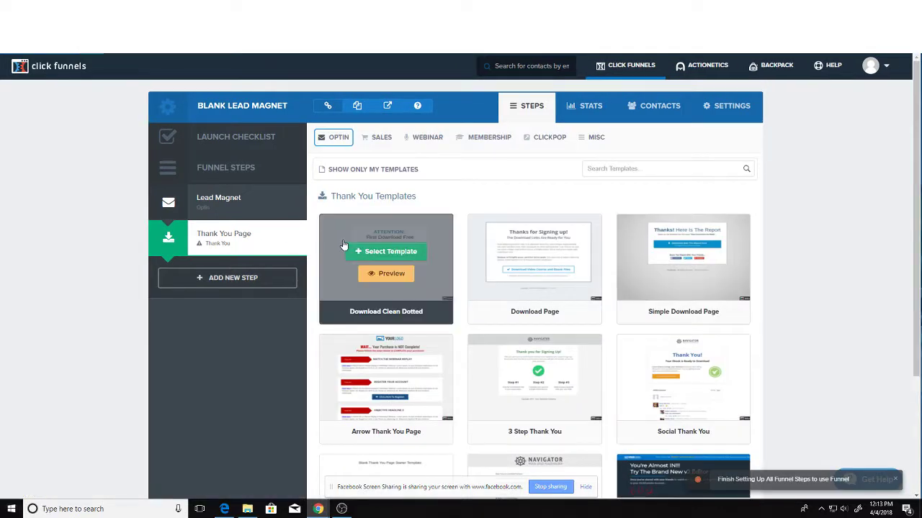
click(650, 118)
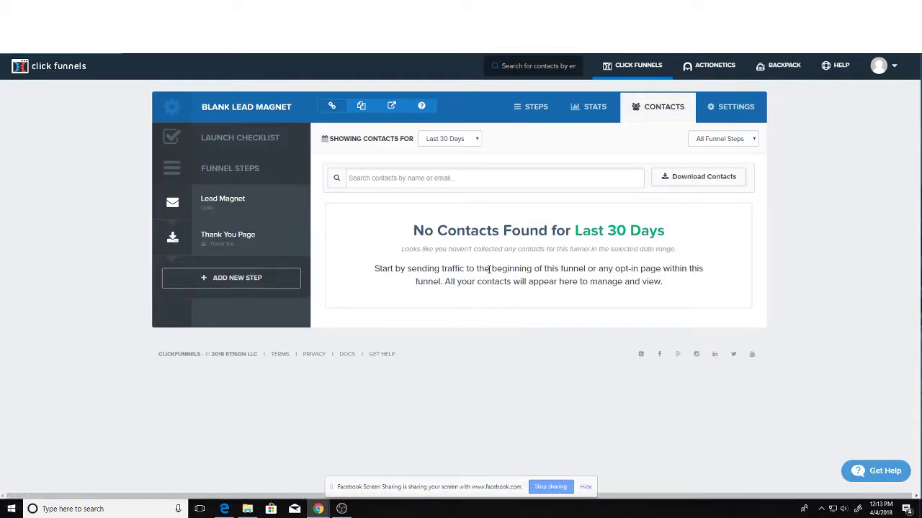
- Review the funnel settings, including the Stripe, Zapier, webhook and third-party membership integrations
click(730, 106)
scroll(533, 278, down, 6)
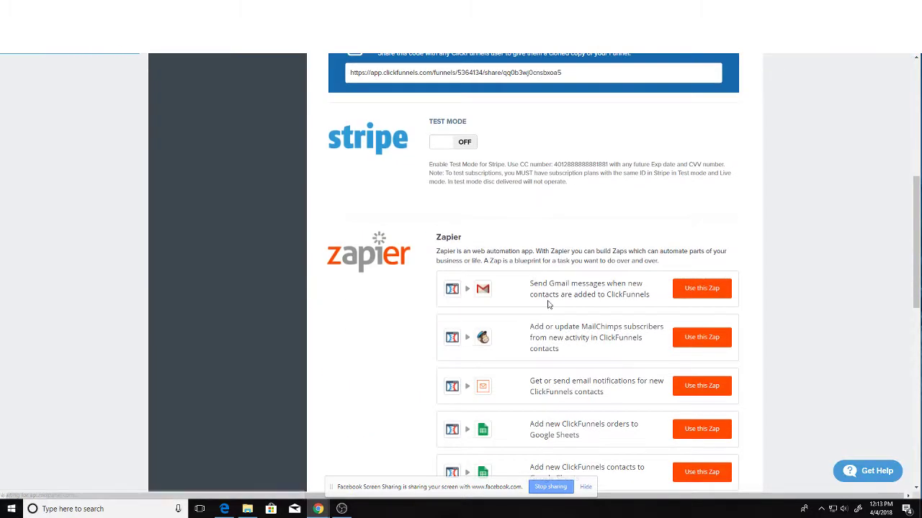
scroll(483, 302, down, 2)
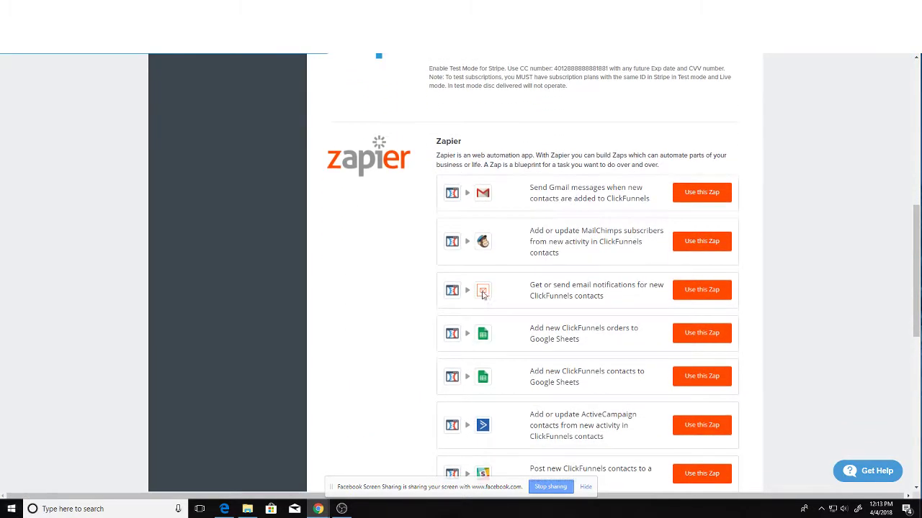
scroll(516, 295, down, 3)
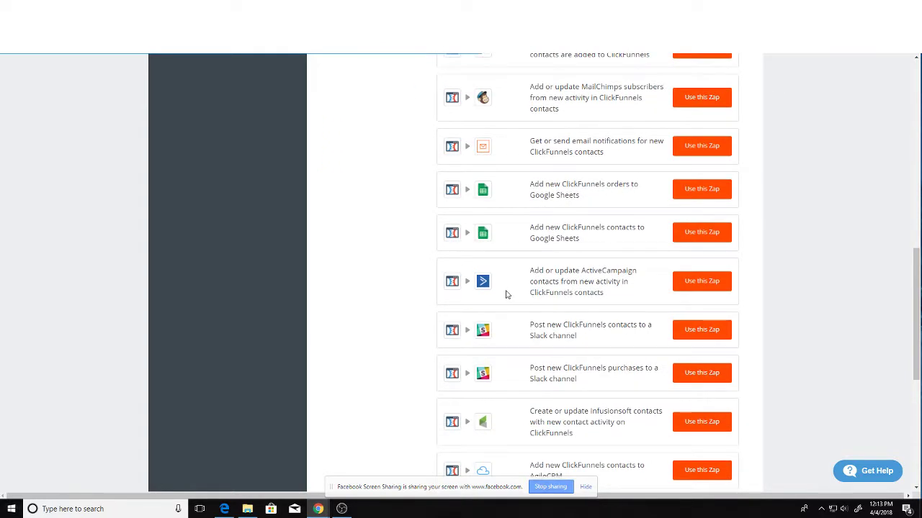
scroll(539, 305, down, 4)
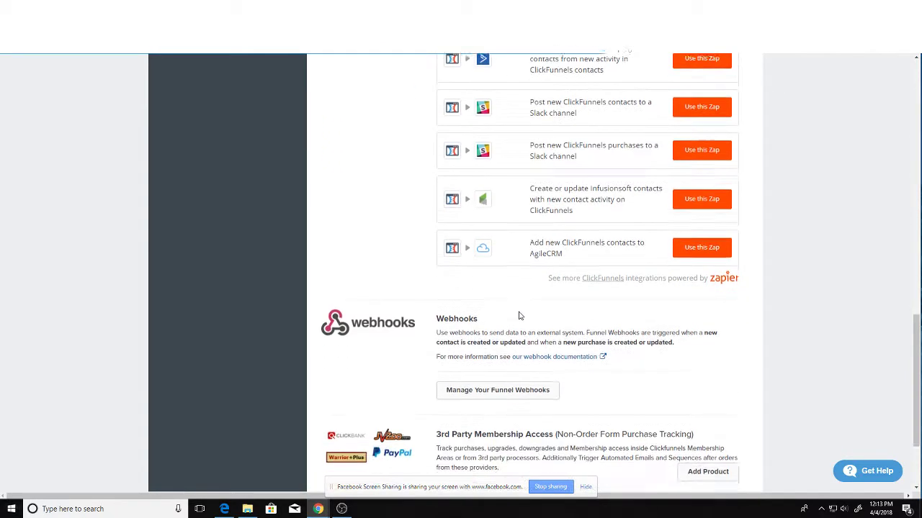
scroll(514, 319, up, 15)
scroll(351, 306, up, 2)
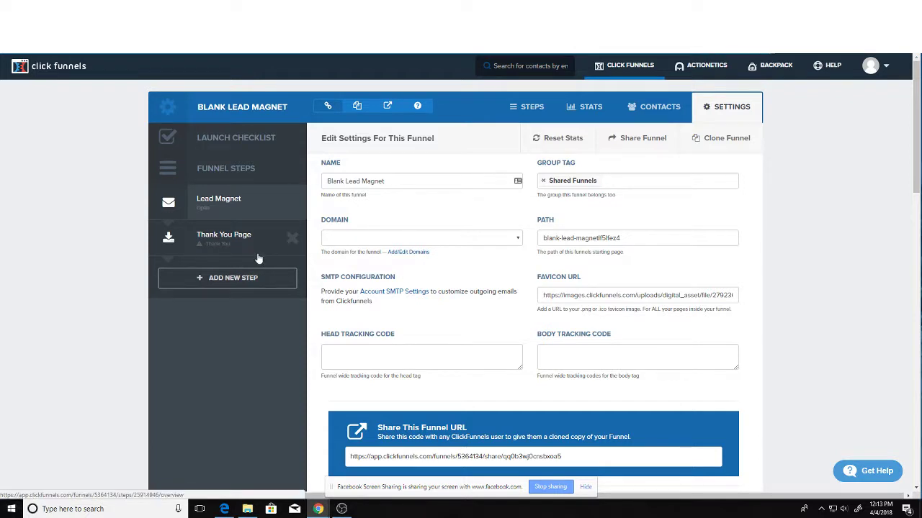
- Apply the Blank Thank You Page template to the Thank You Page step and open that page in the editor
click(257, 252)
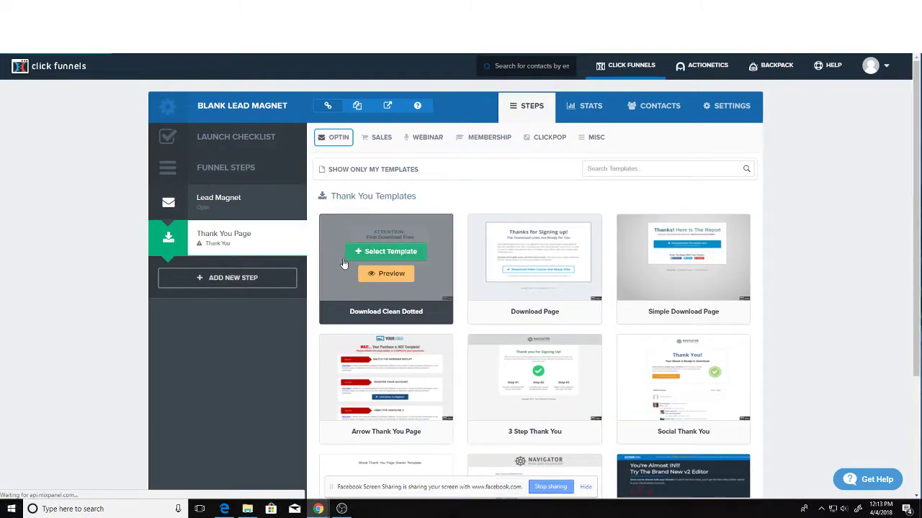
scroll(533, 270, down, 2)
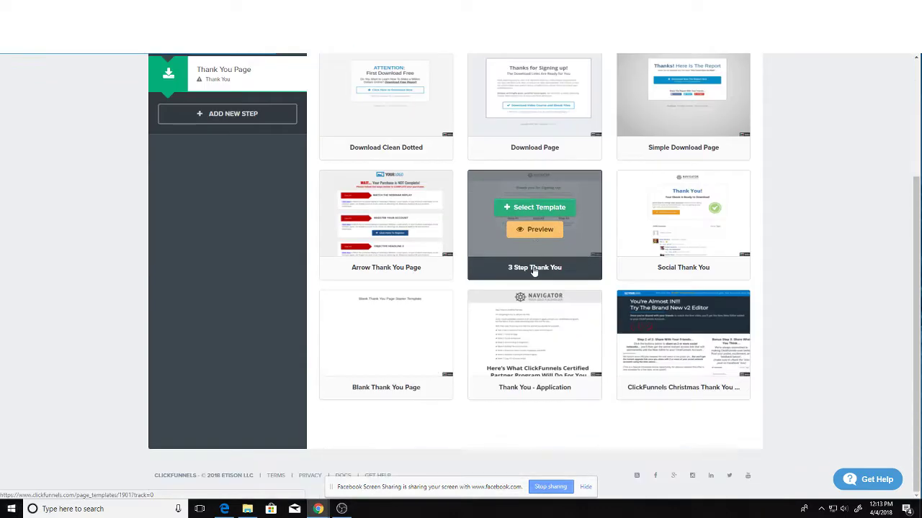
click(390, 330)
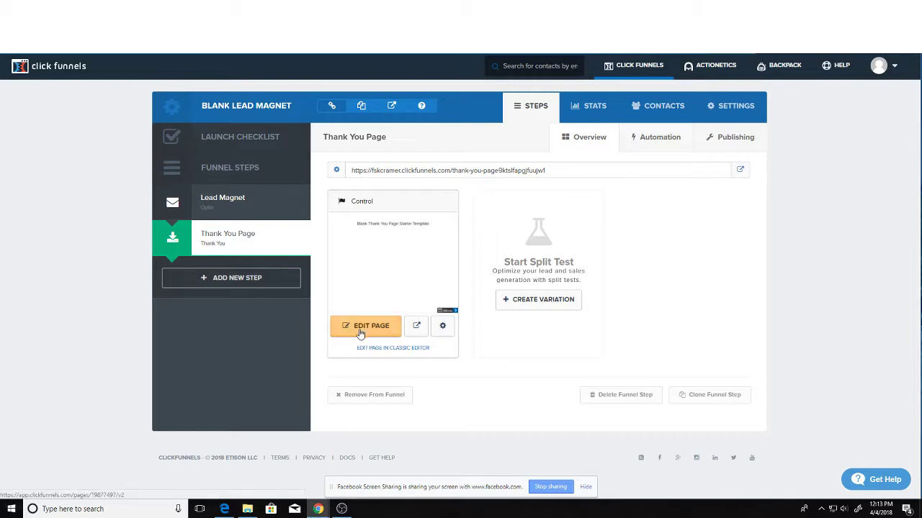
click(539, 296)
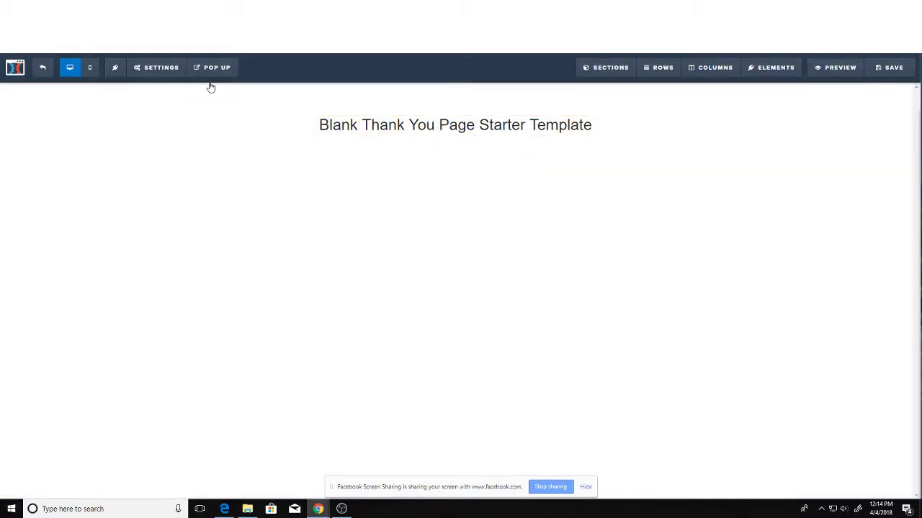
click(159, 70)
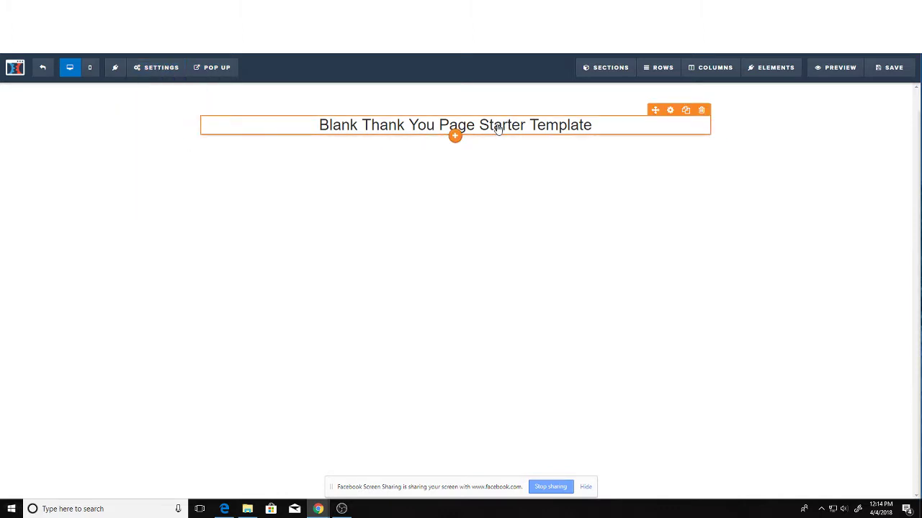
click(411, 128)
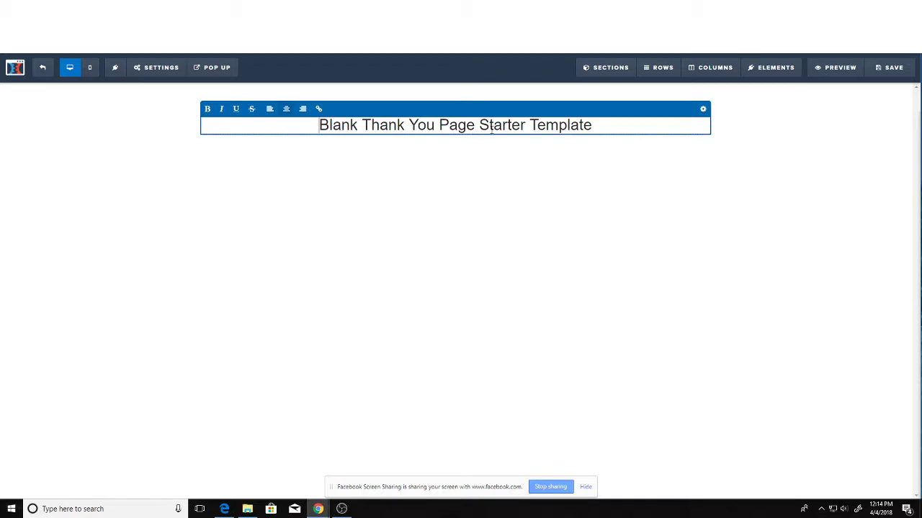
double_click(513, 124)
key(ctrl+a)
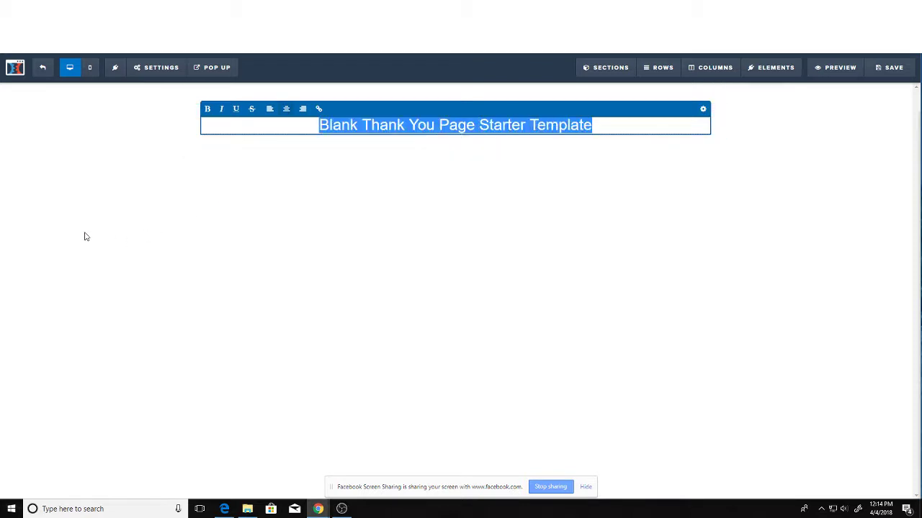
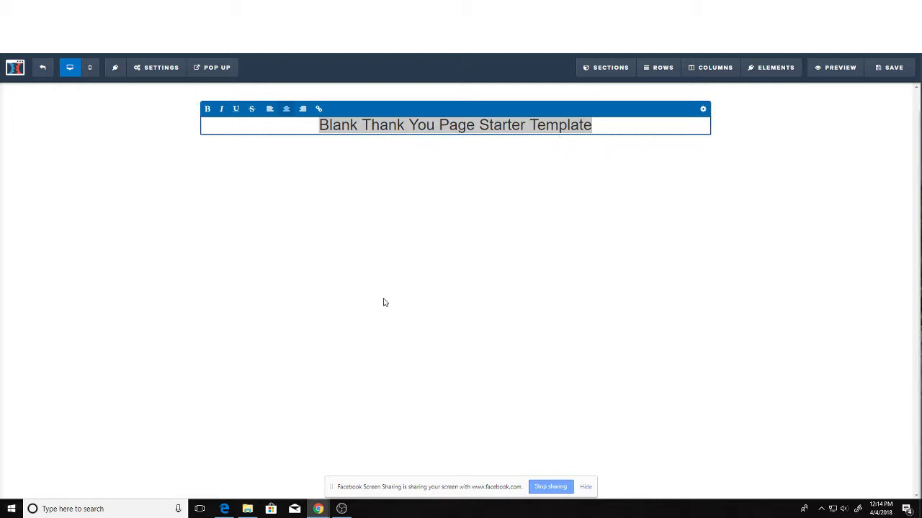
double_click(369, 130)
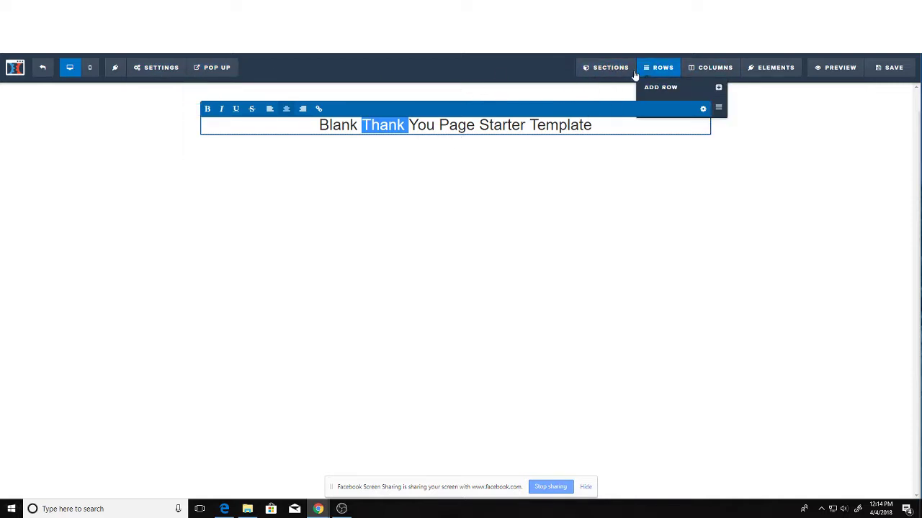
- Look through the section layouts that can be added to the thank you page
mouse_move(612, 72)
click(613, 88)
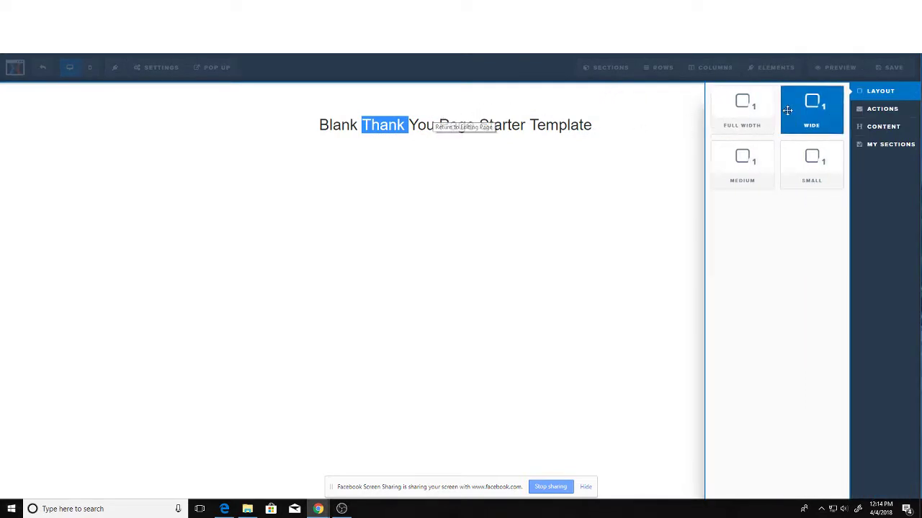
click(745, 115)
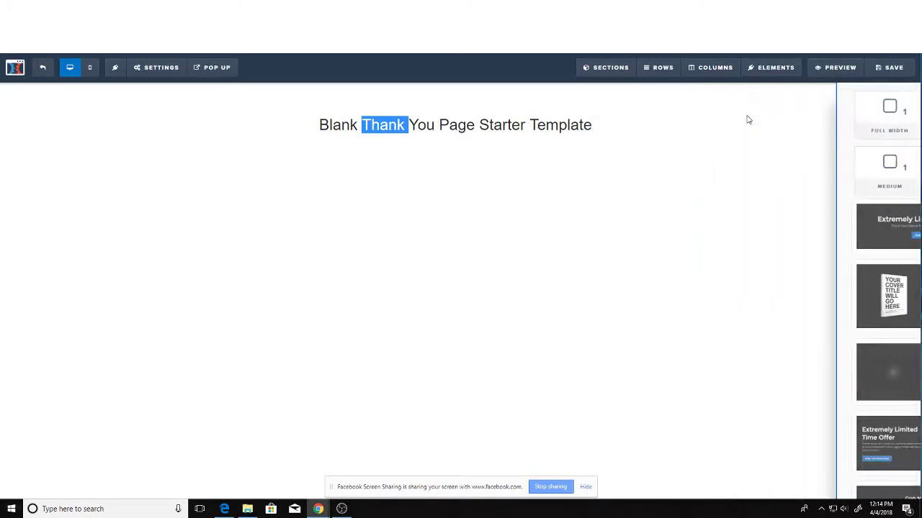
click(511, 98)
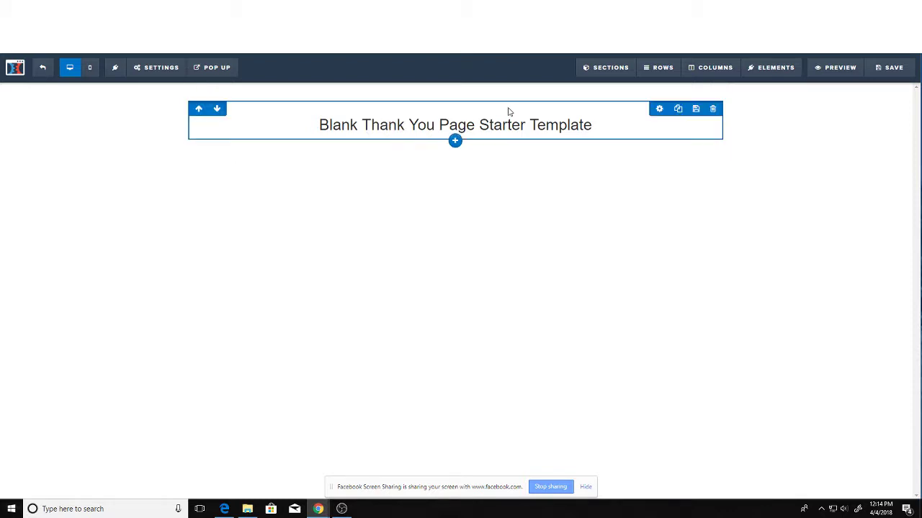
- Set the headline section's width to Full Page and its stickiness to Stick To Top On Scroll
click(716, 91)
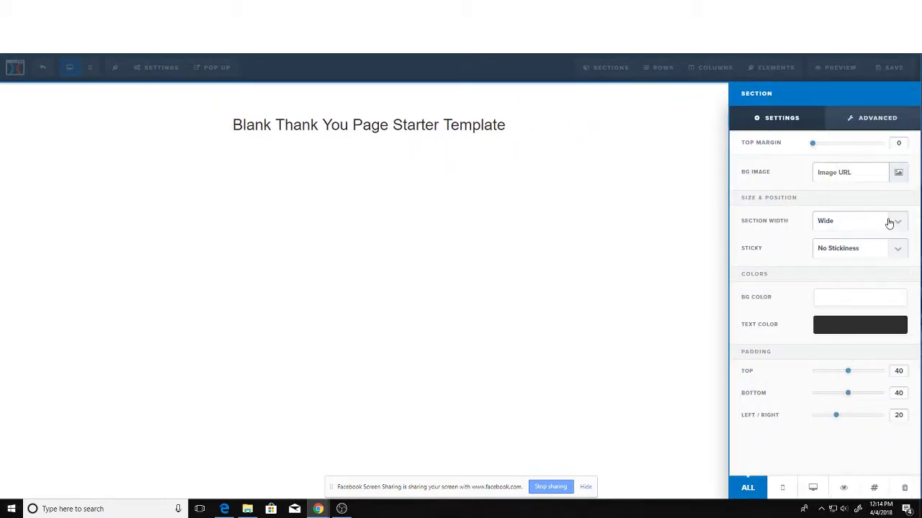
click(887, 221)
click(872, 238)
click(859, 248)
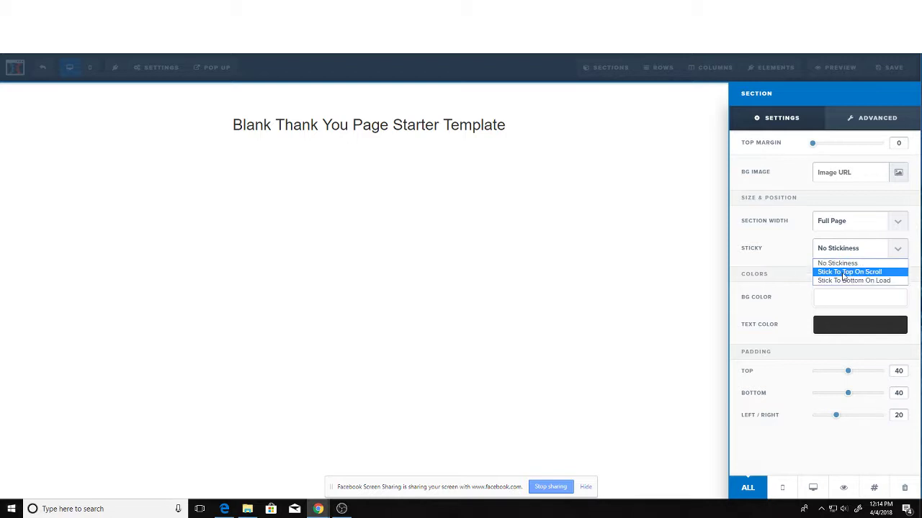
click(845, 272)
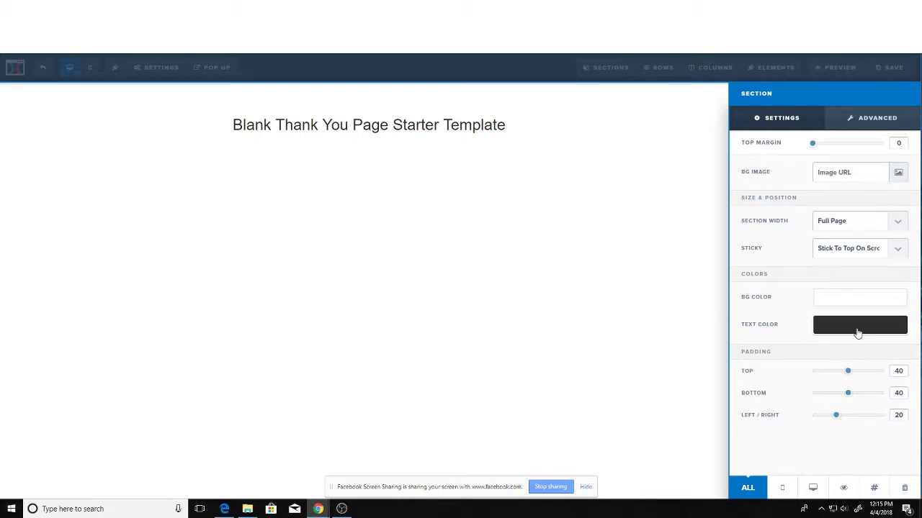
click(617, 205)
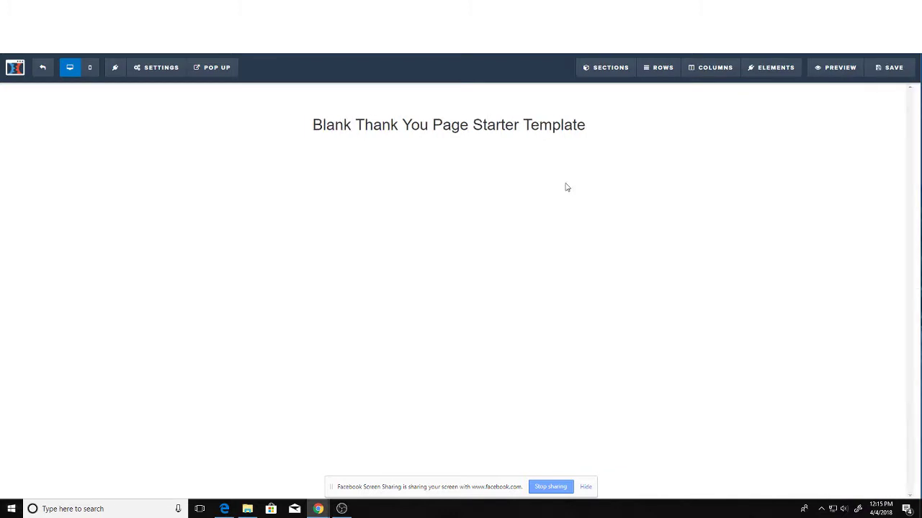
- Review the text settings of the starter template headline
click(432, 126)
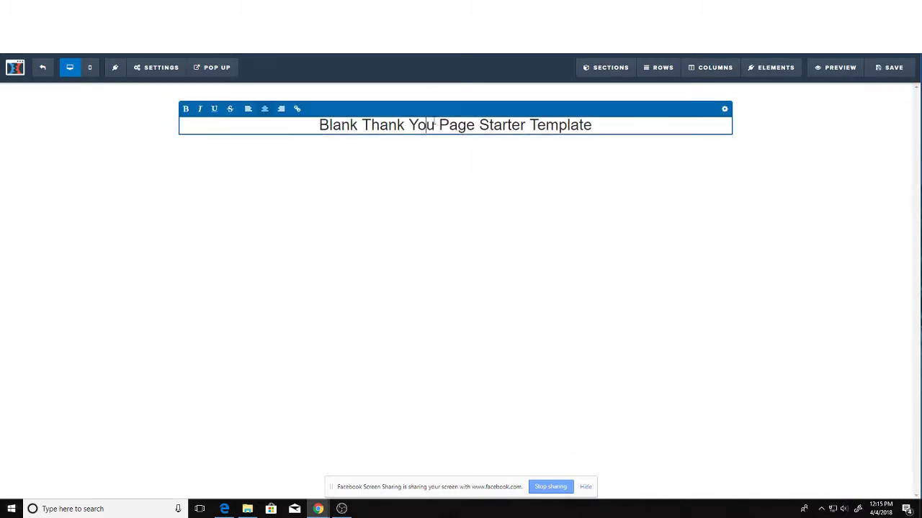
triple_click(432, 126)
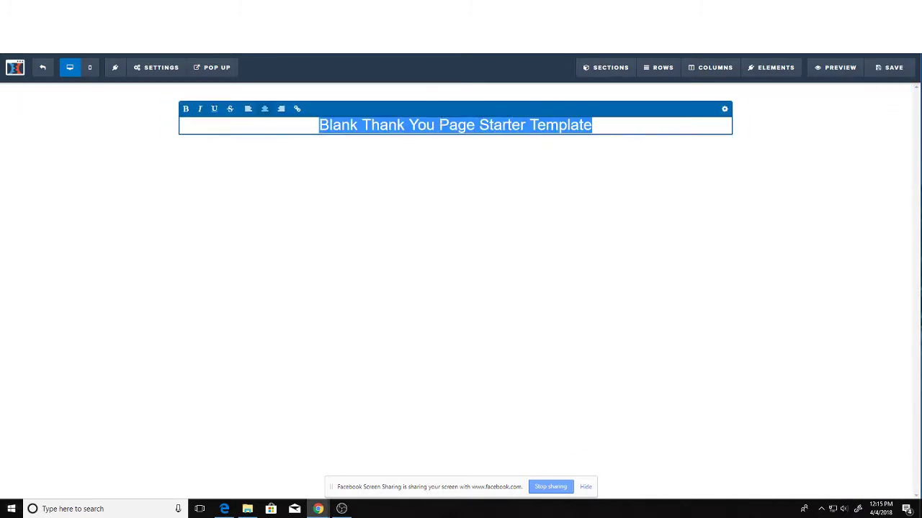
click(465, 125)
triple_click(468, 126)
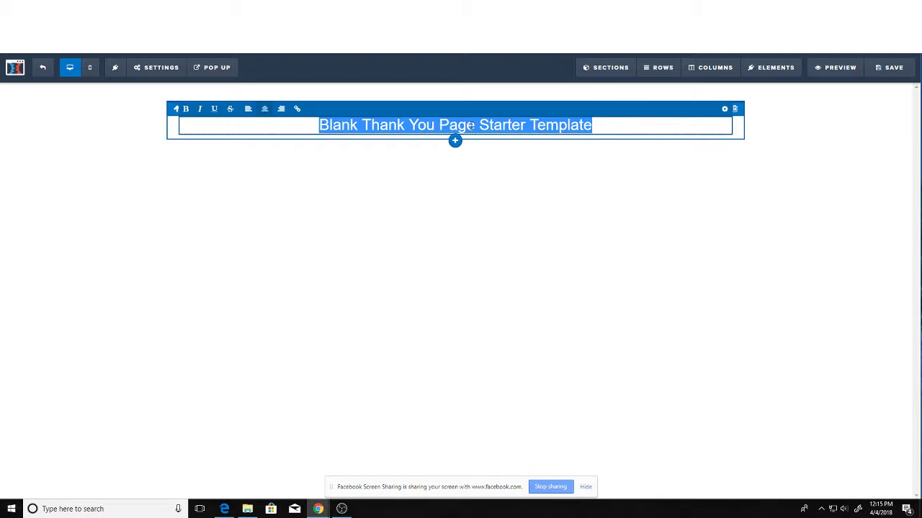
click(724, 109)
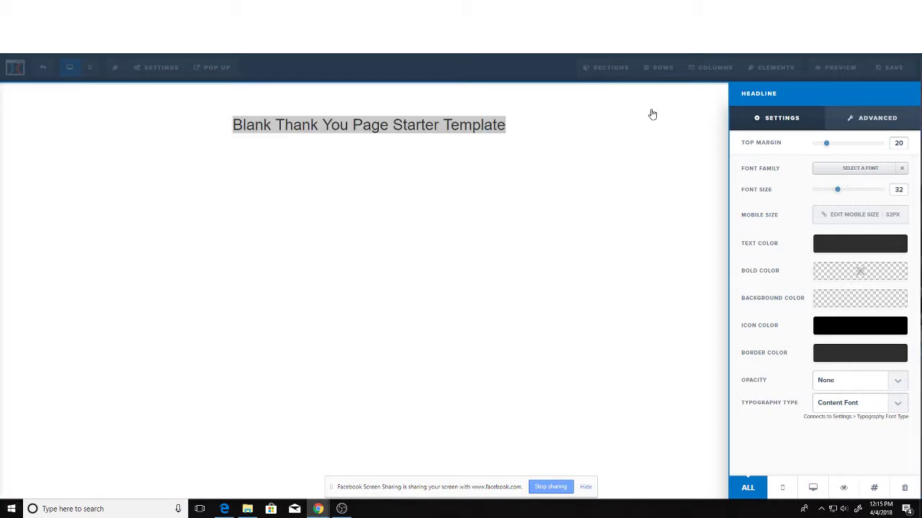
click(410, 127)
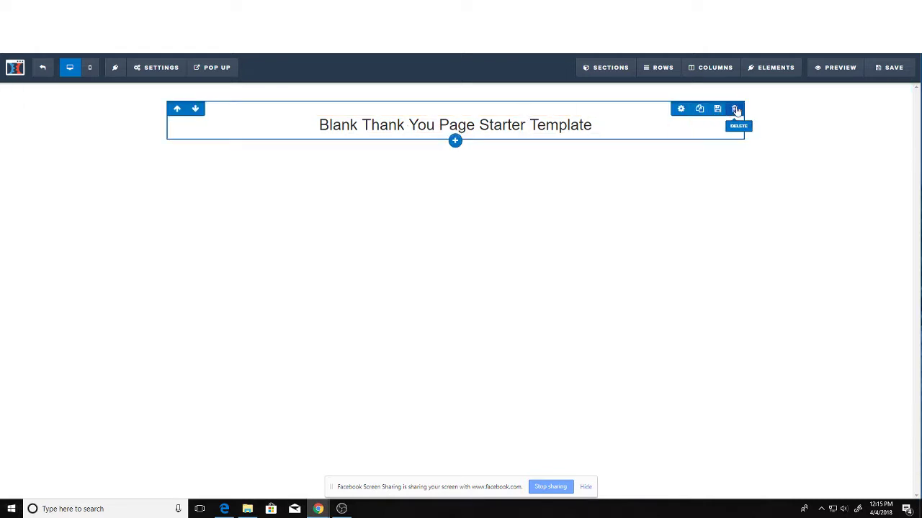
- Delete the starter headline row and add a two-column row in its place
click(734, 108)
click(496, 85)
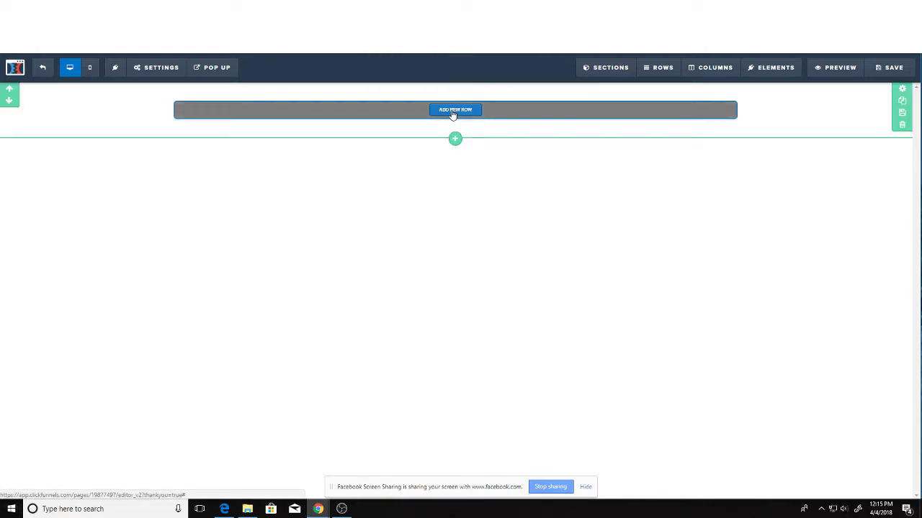
click(455, 140)
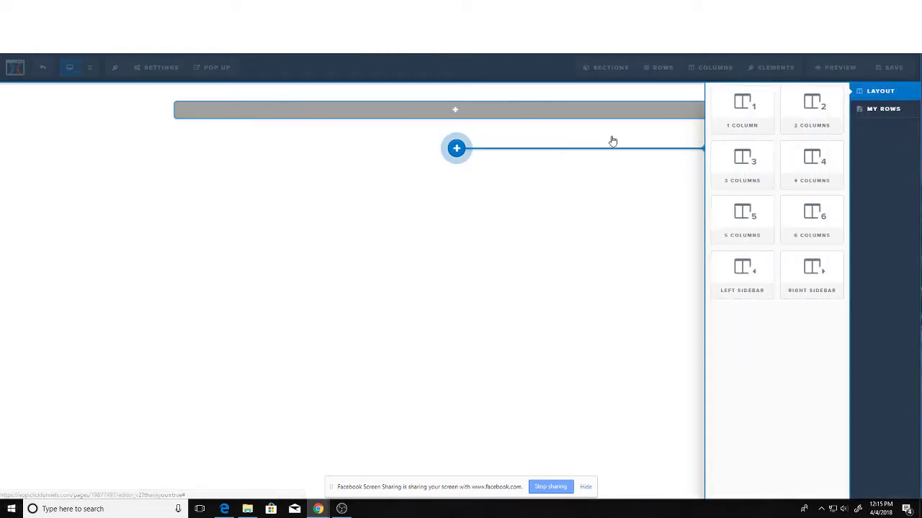
click(795, 124)
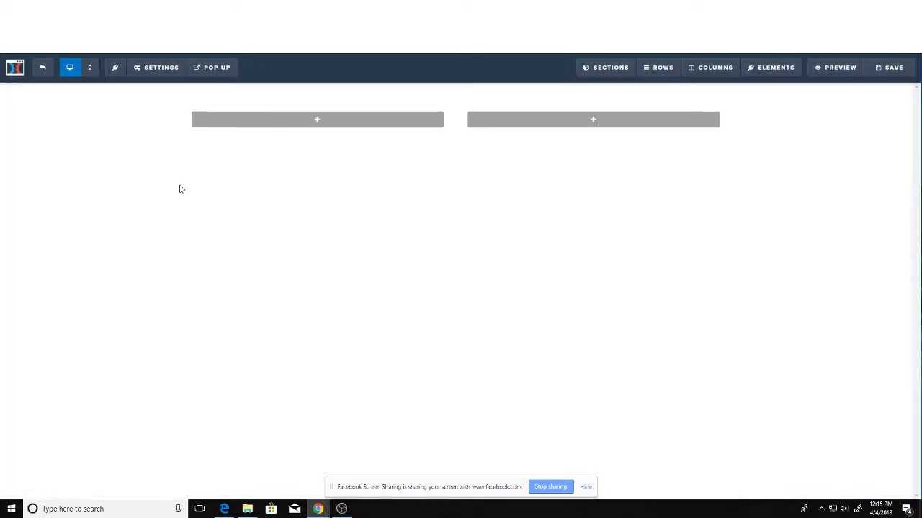
- Add a headline to the row's first column and replace its text with the agent's full name
click(319, 122)
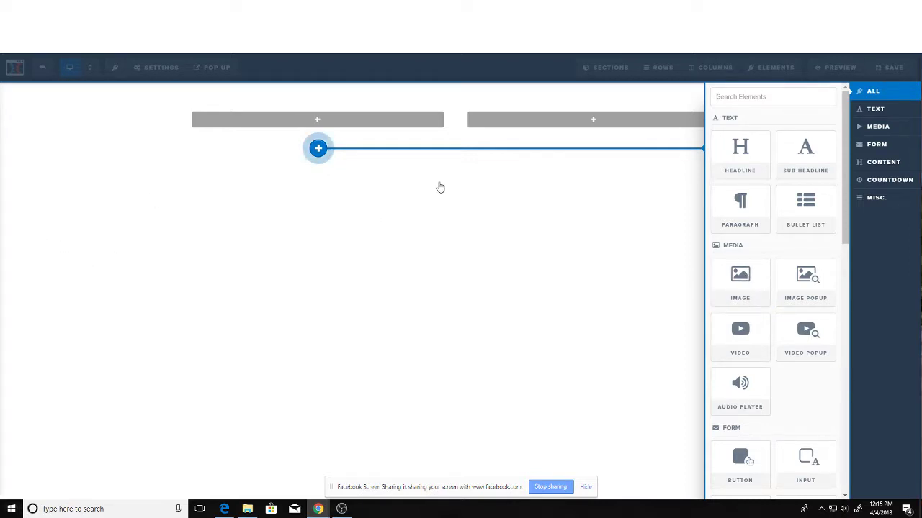
click(752, 155)
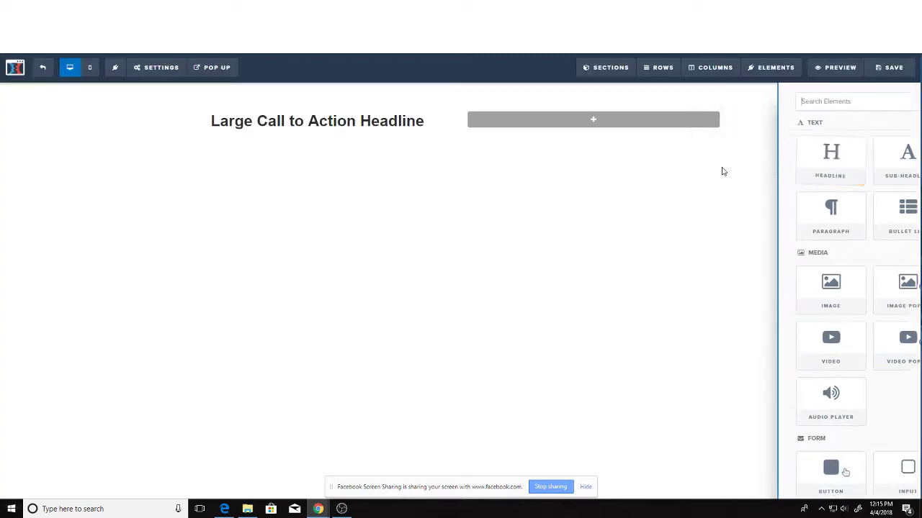
click(286, 121)
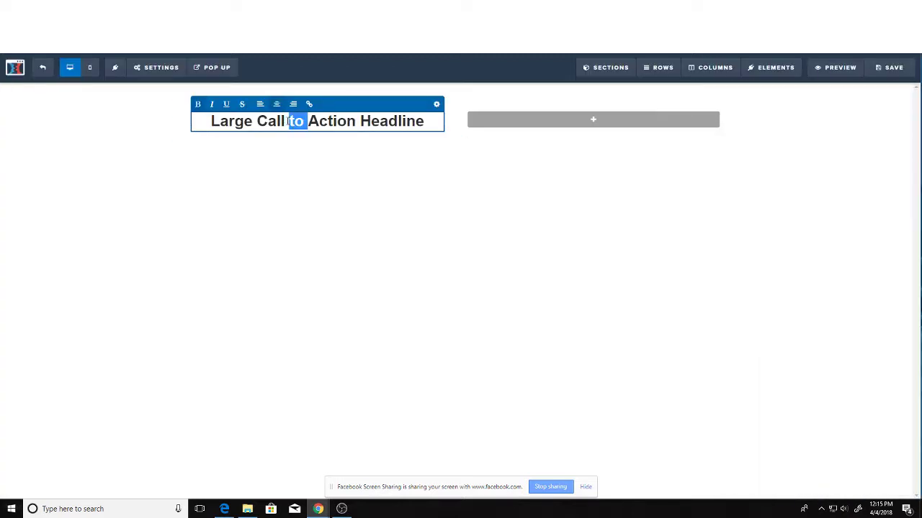
triple_click(288, 121)
text(Joh)
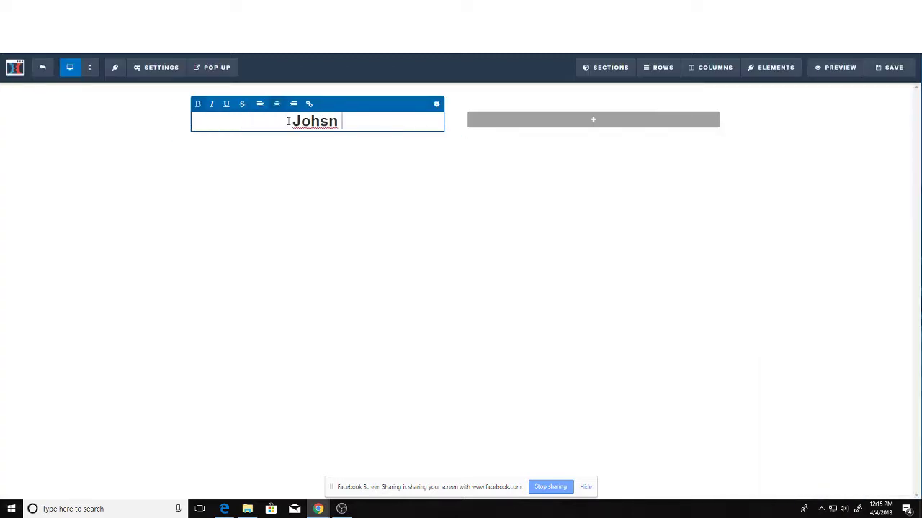
text(n Smith)
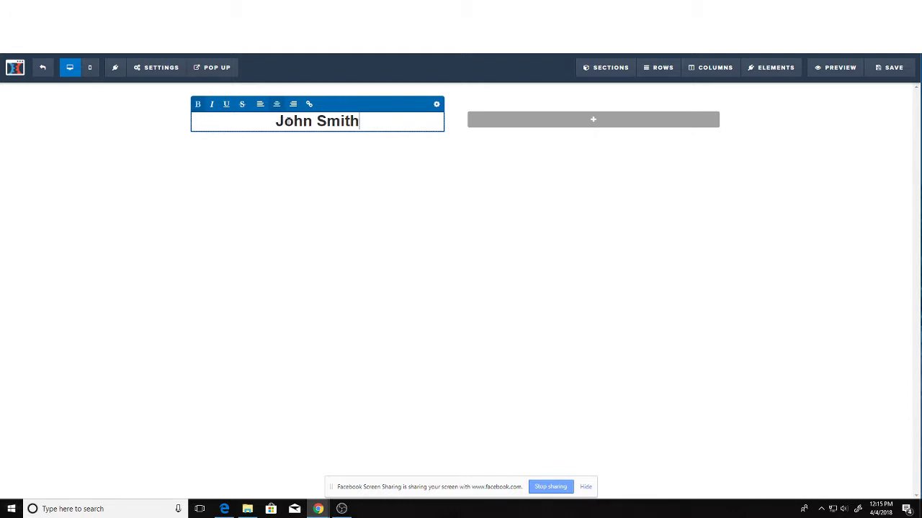
key(Return)
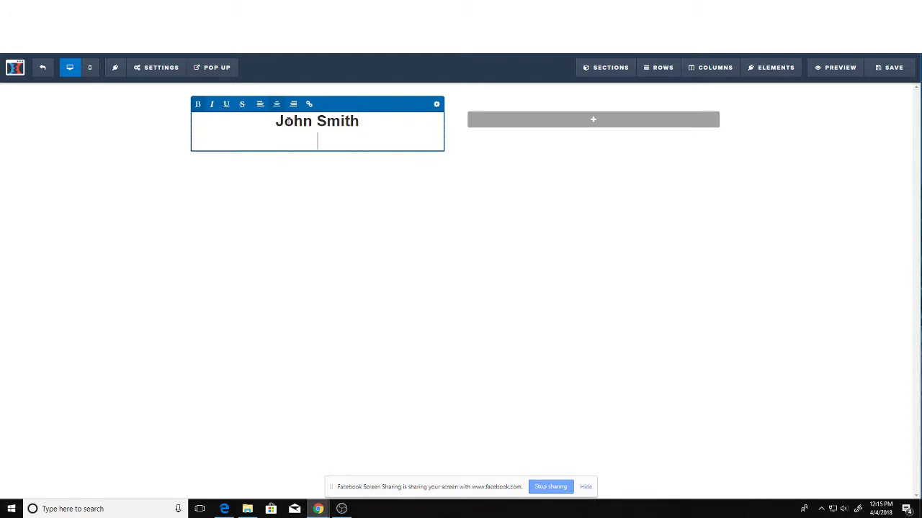
key(BackSpace)
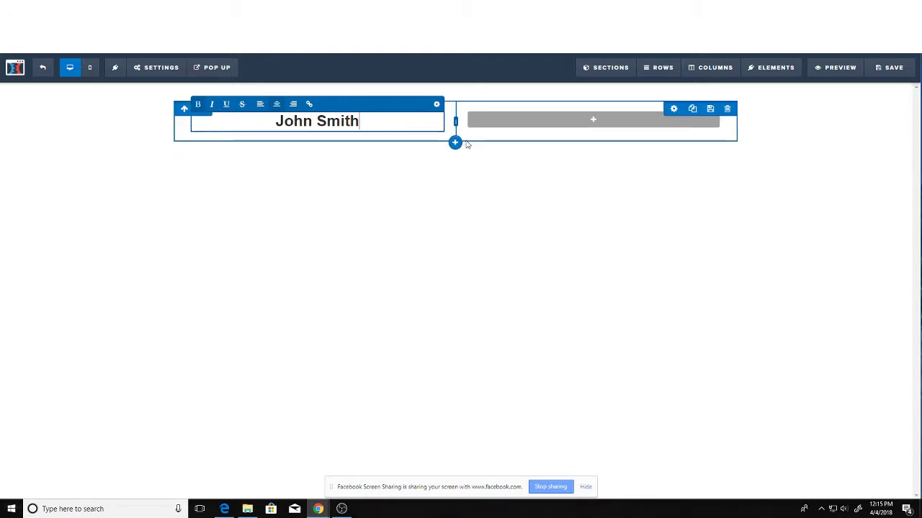
click(452, 91)
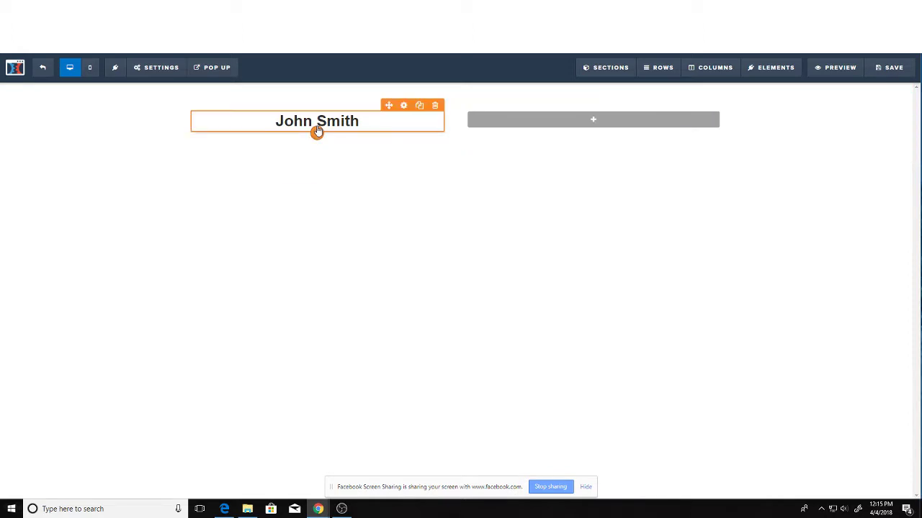
- Add a sub-headline below the agent's name and set its text to "Real Estate Agent Of The Worlds"
click(317, 135)
click(806, 147)
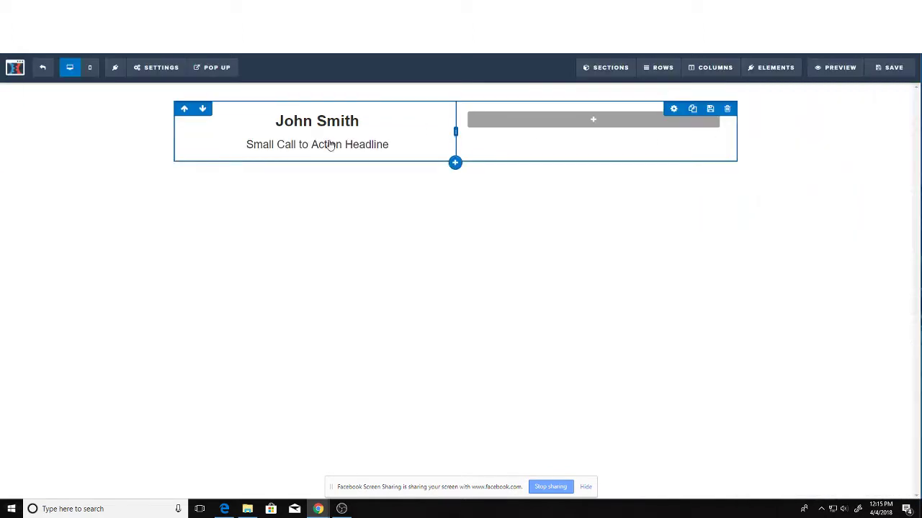
double_click(329, 145)
triple_click(337, 145)
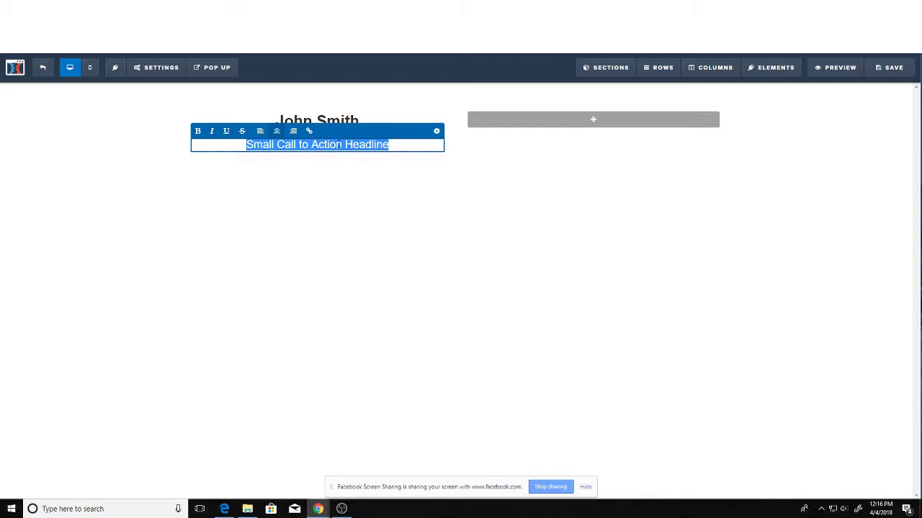
text(Real Estate Agent)
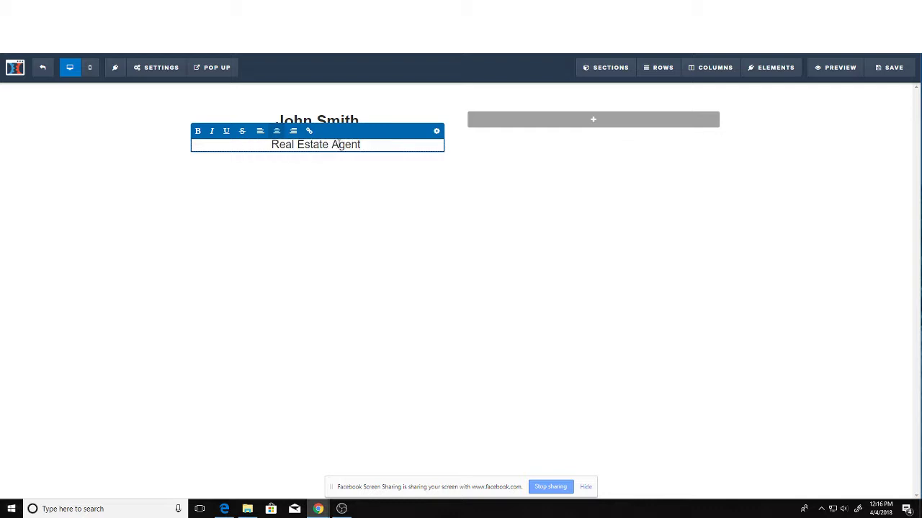
text( Of )
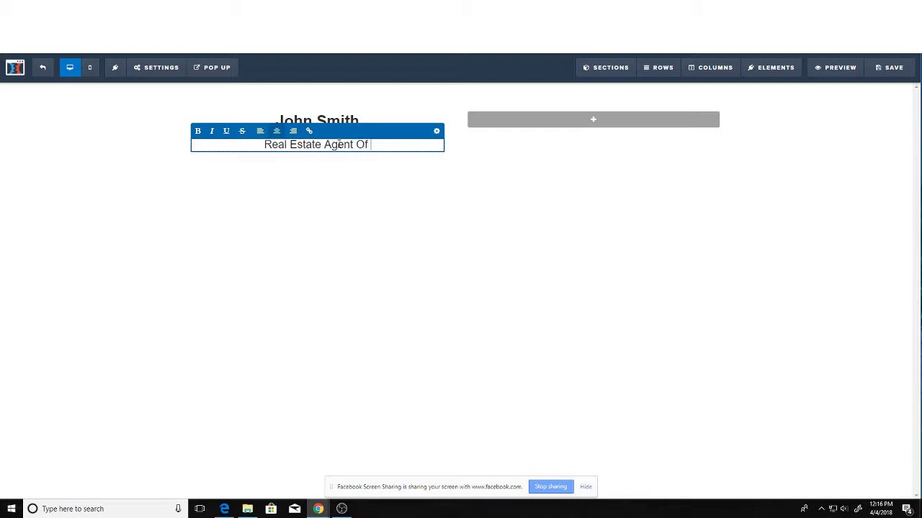
text(The )
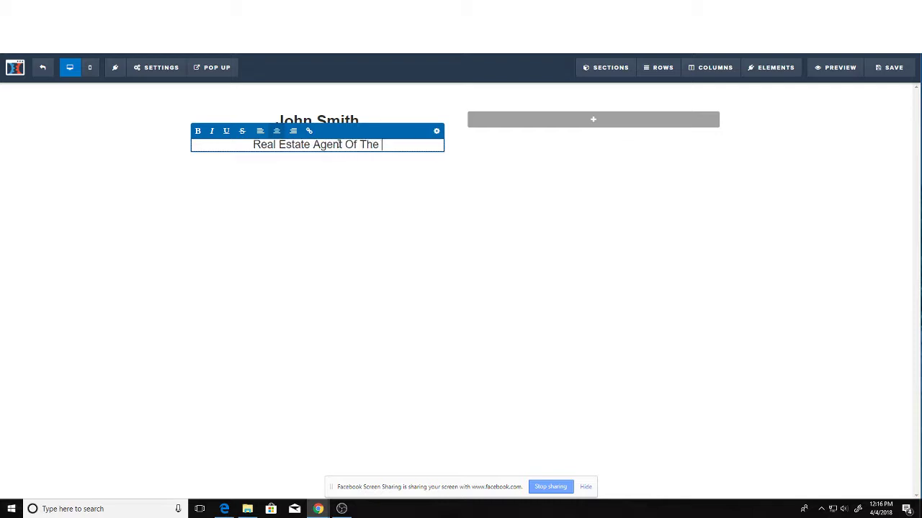
text(Word)
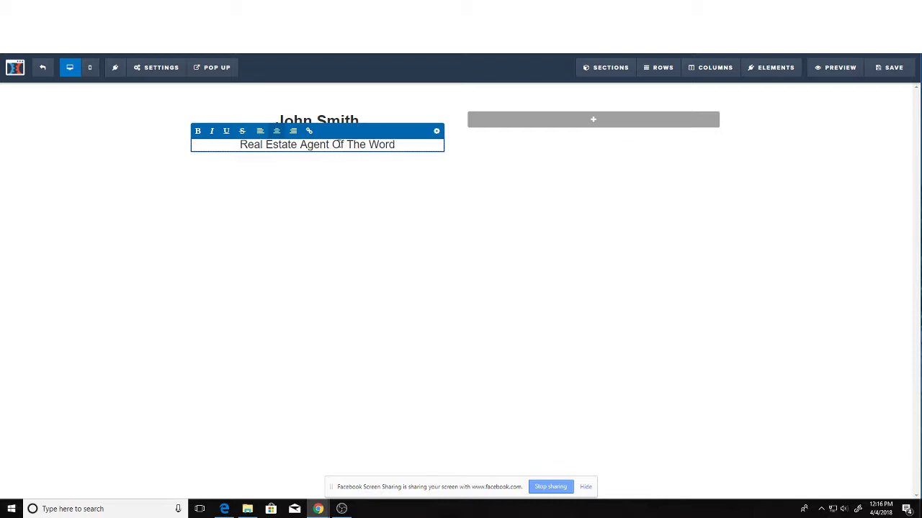
key(BackSpace)
text(ls)
key(BackSpace)
text(d)
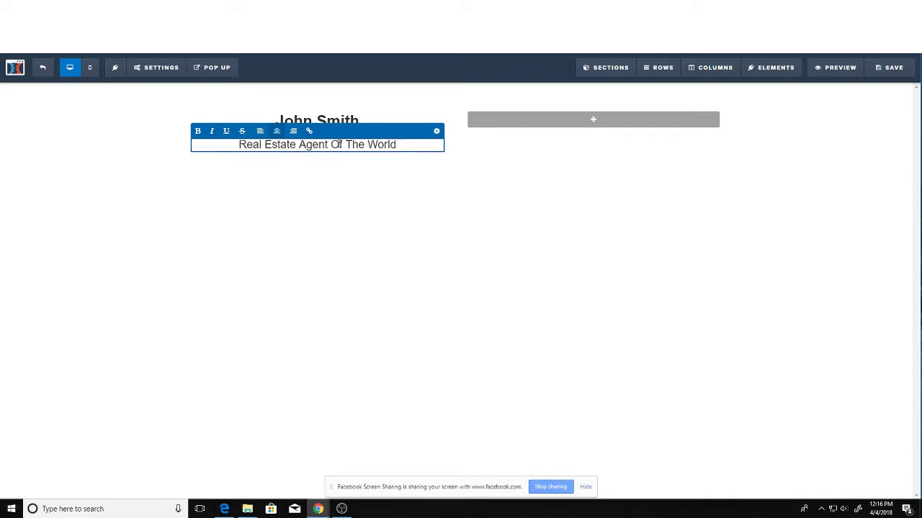
text(s)
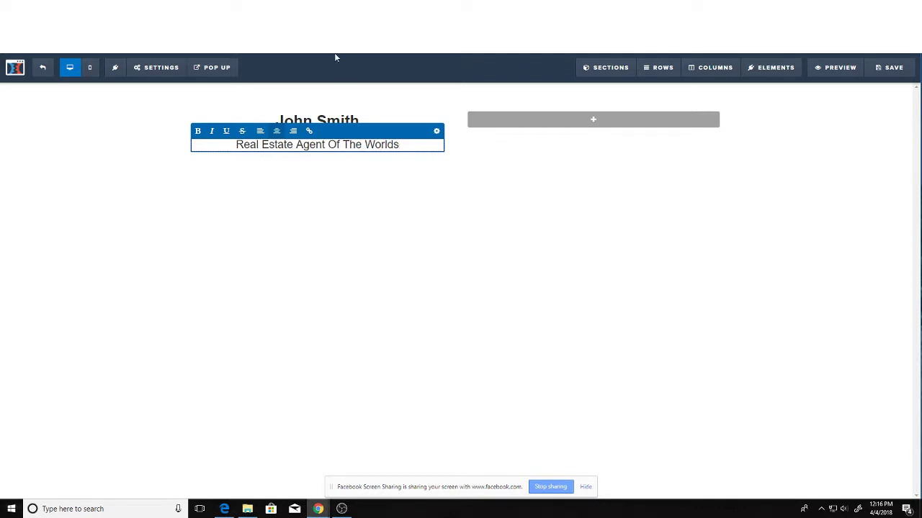
click(426, 95)
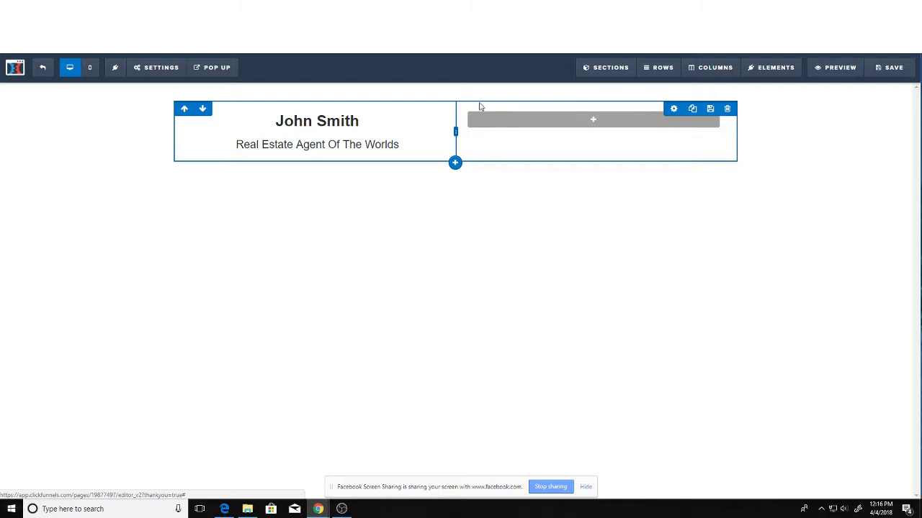
- Add a button to the row's second column and set its text to "CONTACT ME"
click(587, 121)
scroll(813, 302, down, 3)
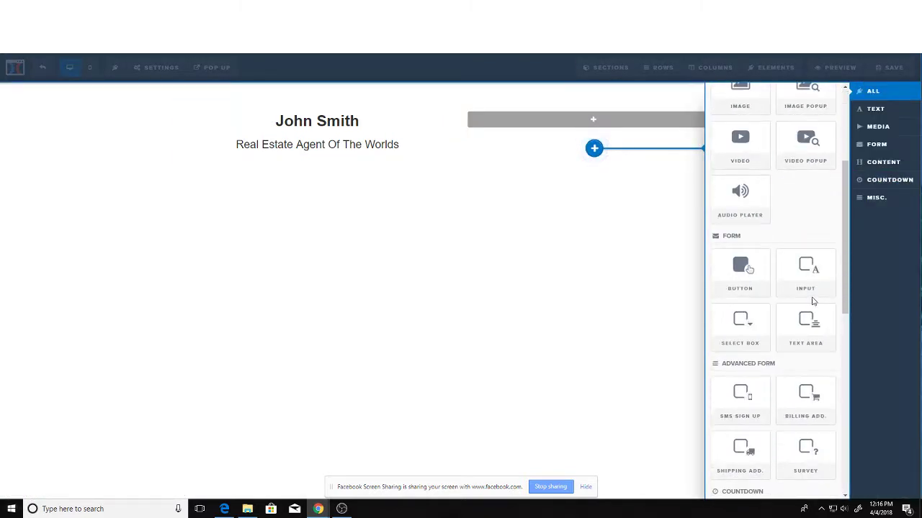
click(753, 287)
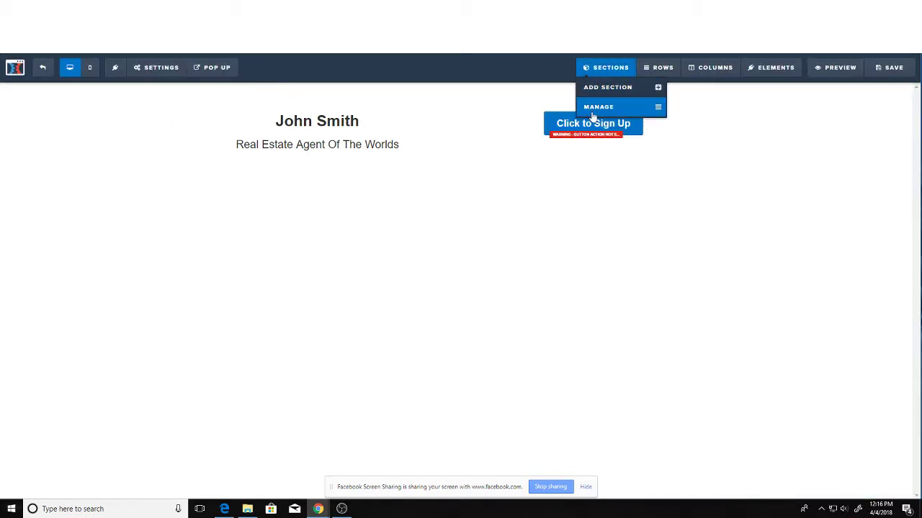
click(590, 126)
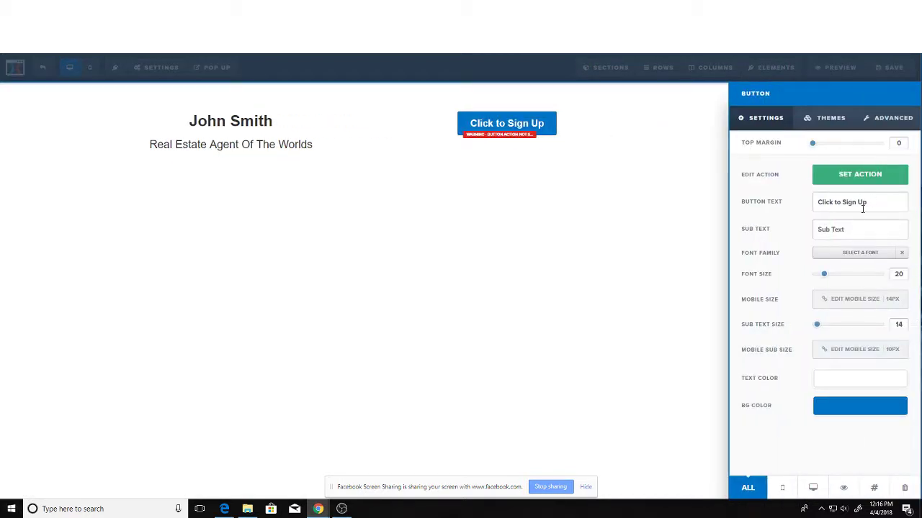
drag(861, 203, 761, 205)
text(Contact)
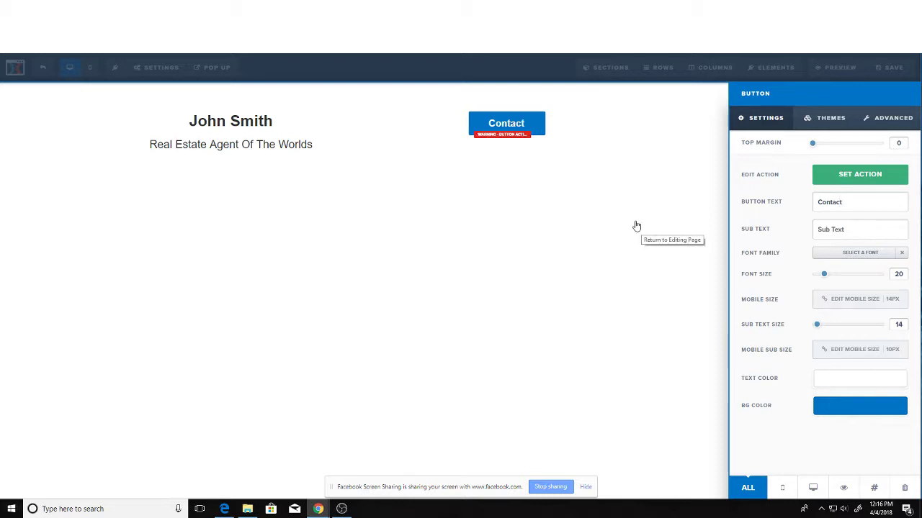
key(BackSpace)
key(BackSpace)
key(BackSpace)
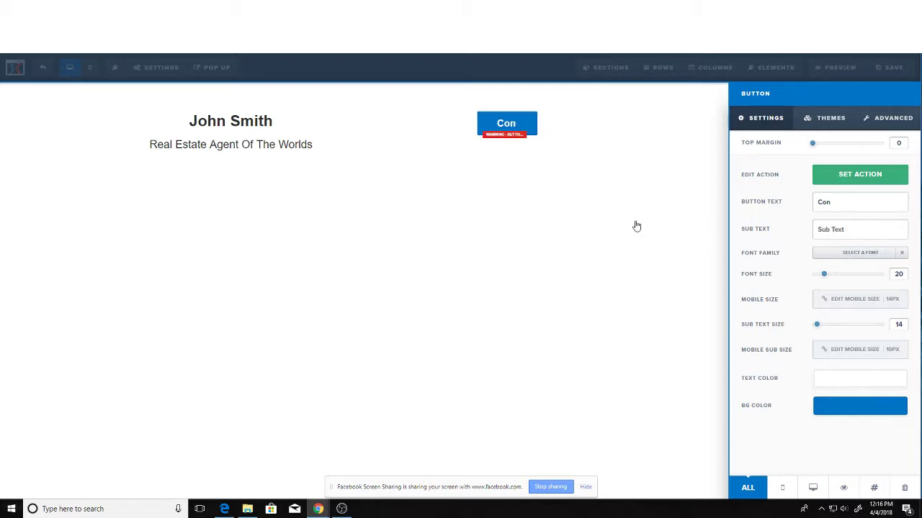
text(ONTACT ME)
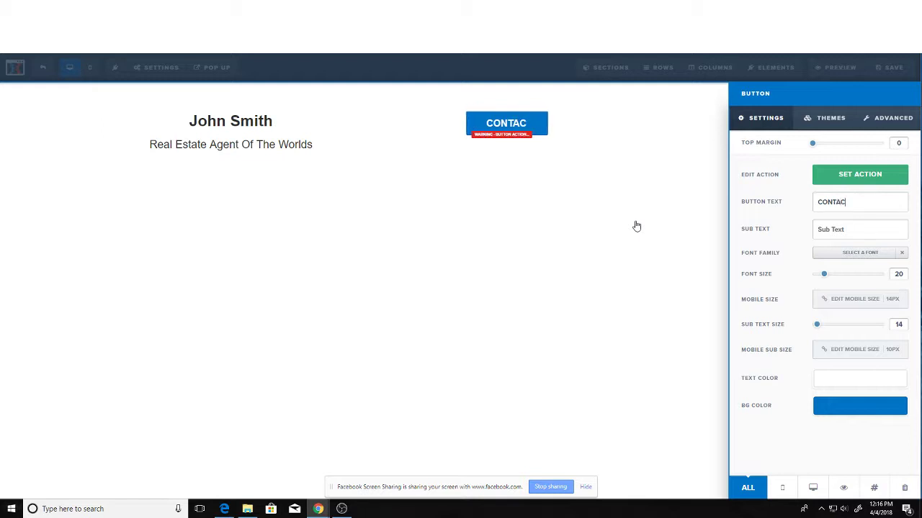
click(622, 123)
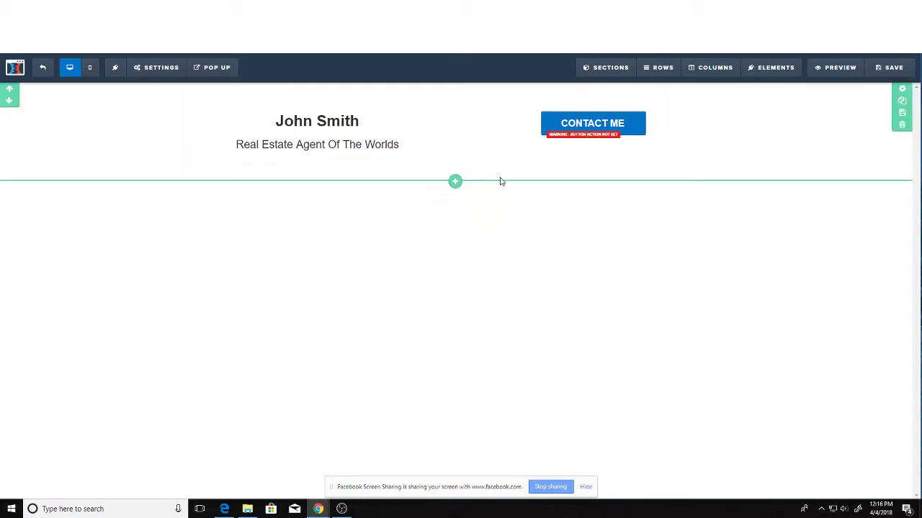
- Add a full-width section below the agent header and insert a one-column row in it
click(902, 89)
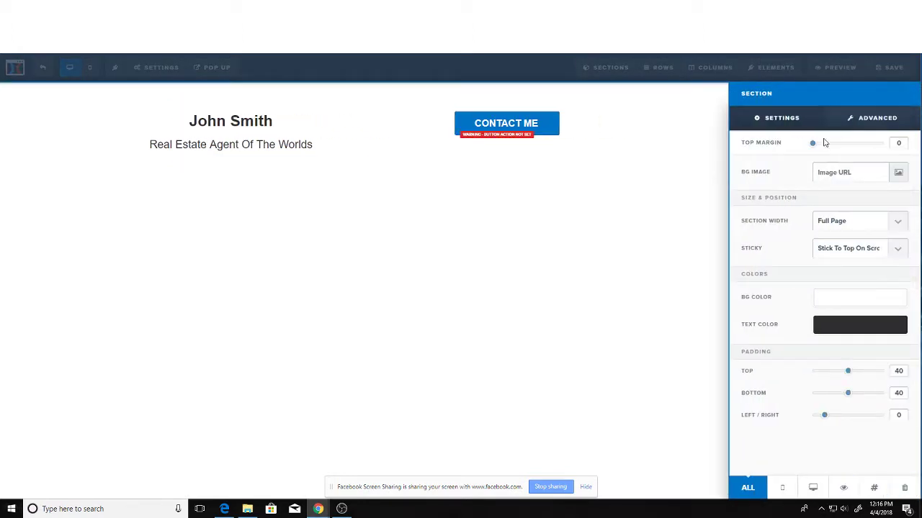
click(409, 206)
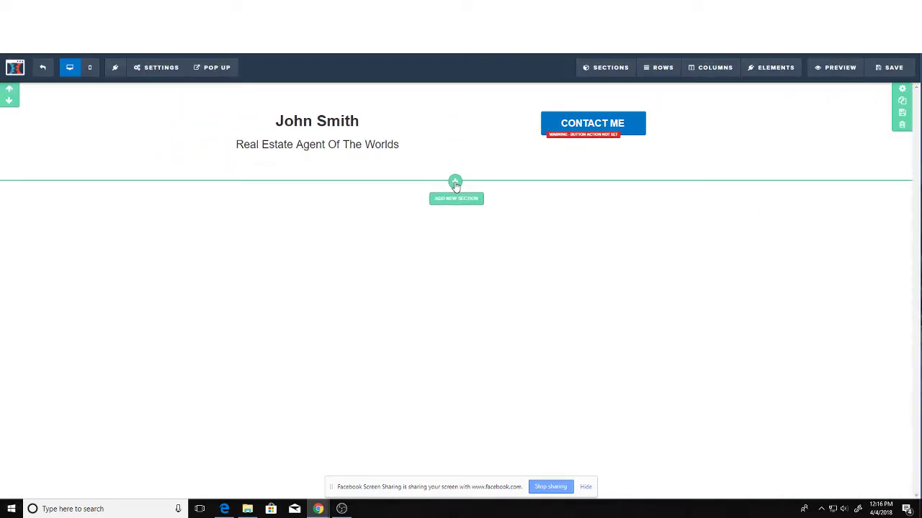
click(455, 183)
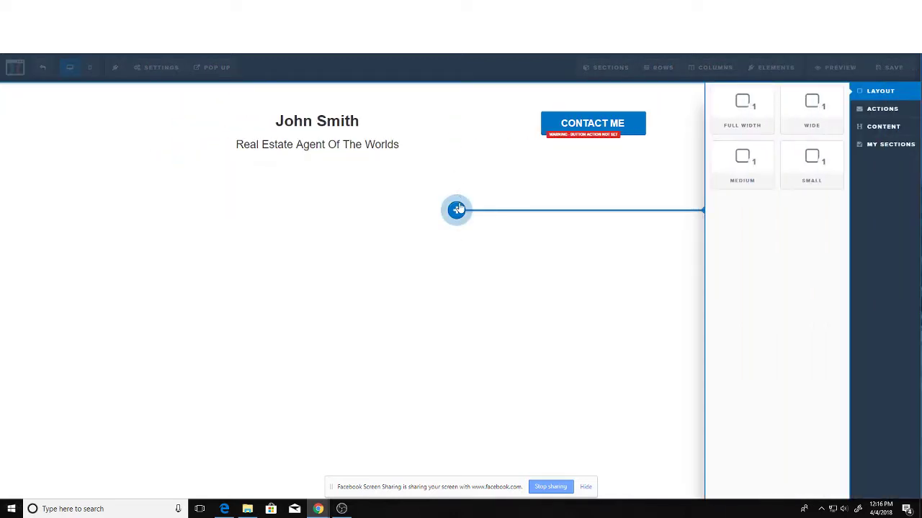
click(741, 108)
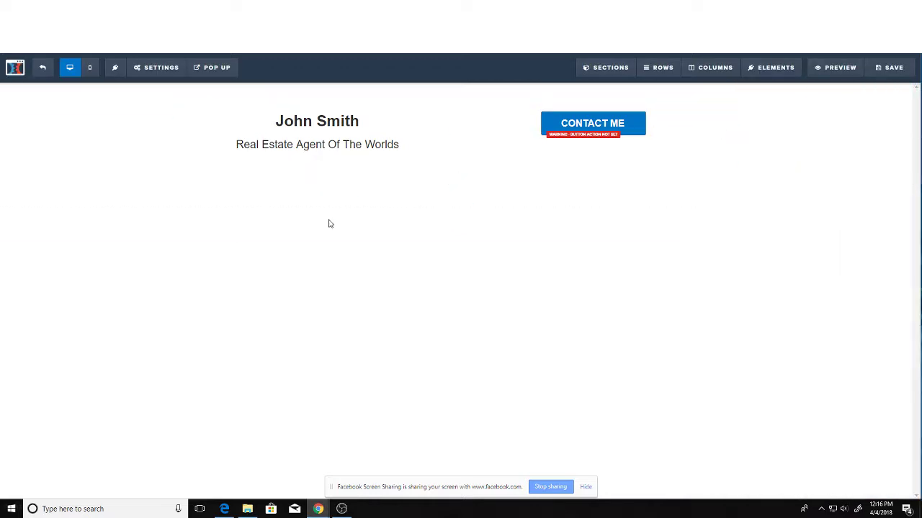
click(456, 182)
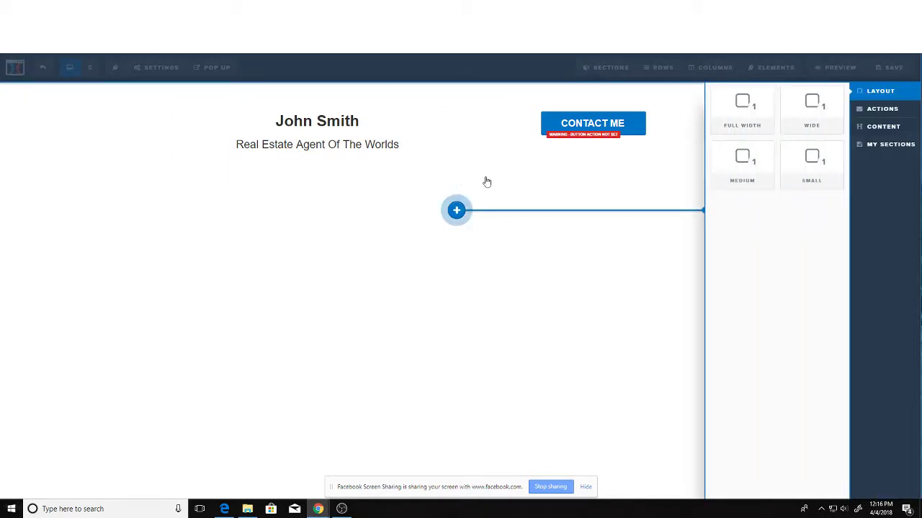
click(749, 108)
mouse_move(695, 164)
mouse_down()
mouse_move(572, 249)
mouse_move(463, 249)
mouse_move(460, 229)
mouse_up()
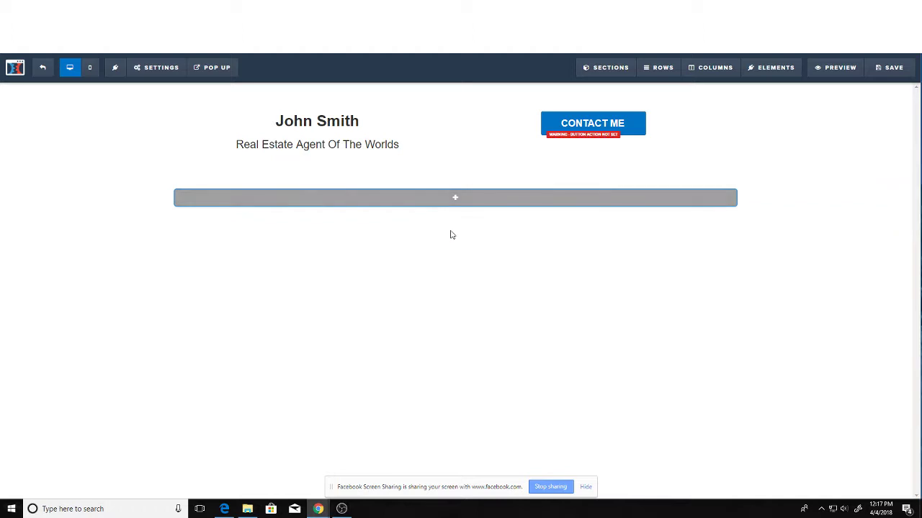
click(454, 198)
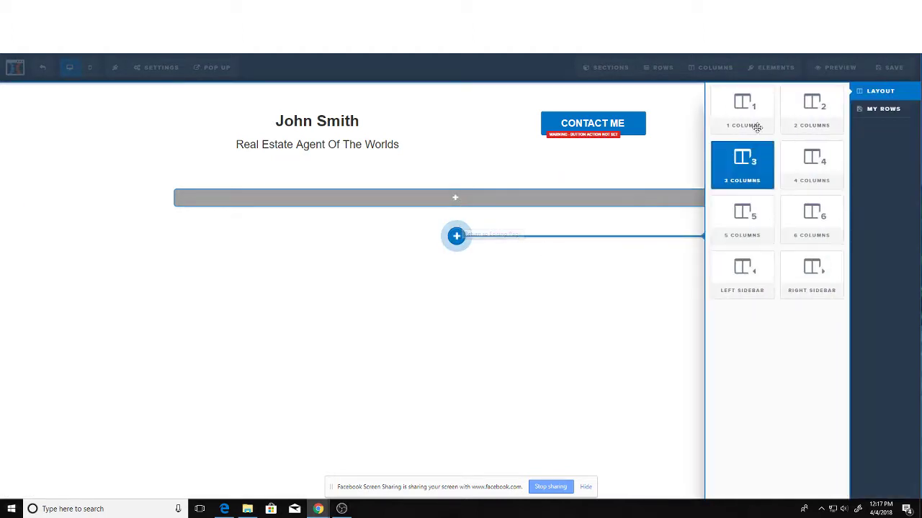
click(751, 120)
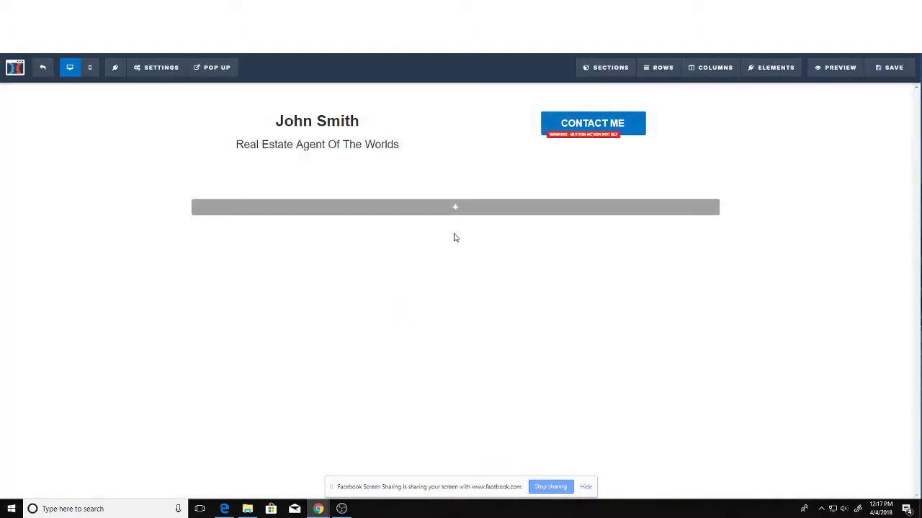
- Add an image to the one-column row and set it to the old grey house photo from a Pixabay search for "HOUSE"
click(455, 209)
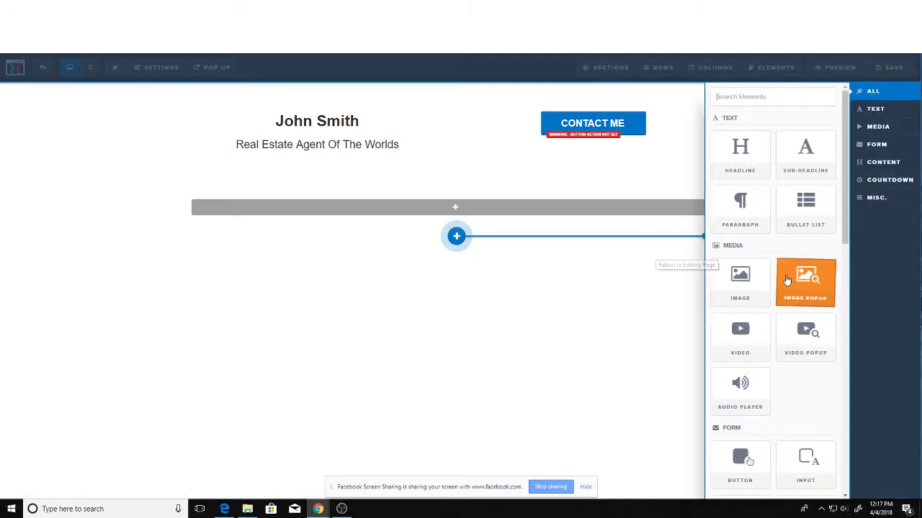
click(746, 287)
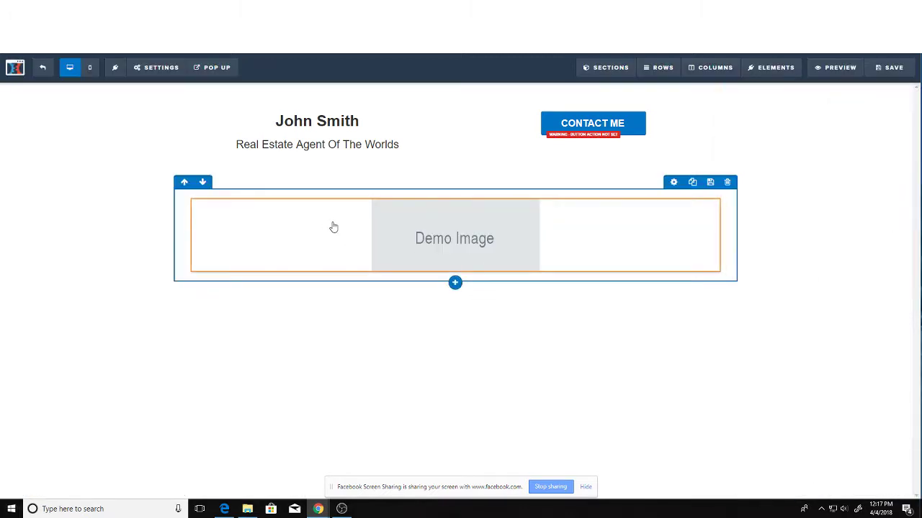
click(454, 238)
click(898, 171)
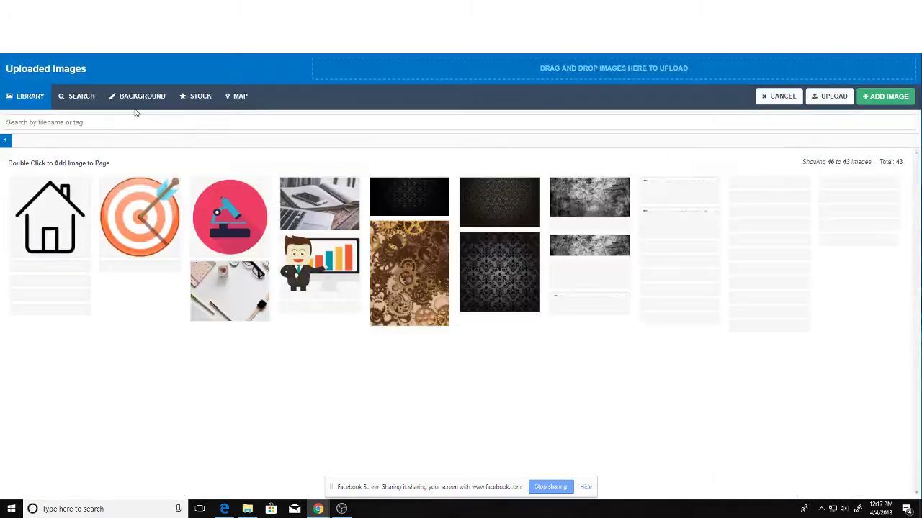
click(78, 96)
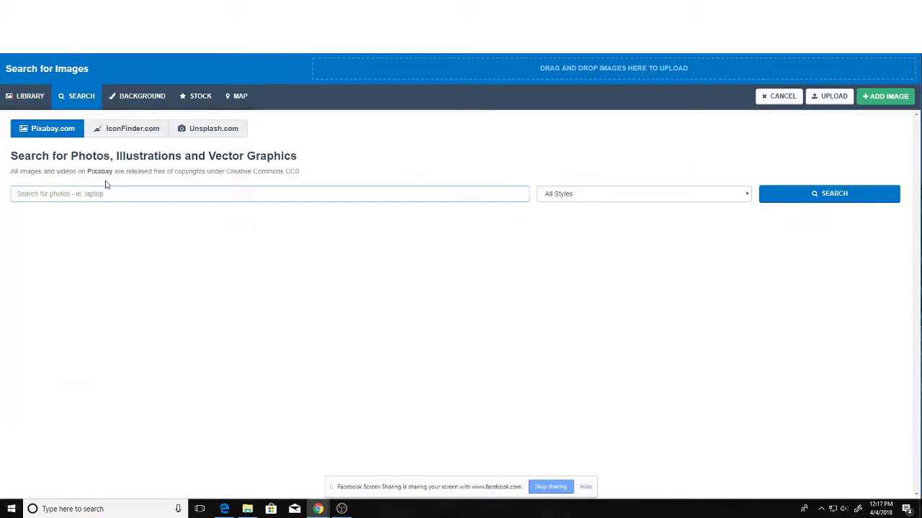
text(HOUSE)
key(Return)
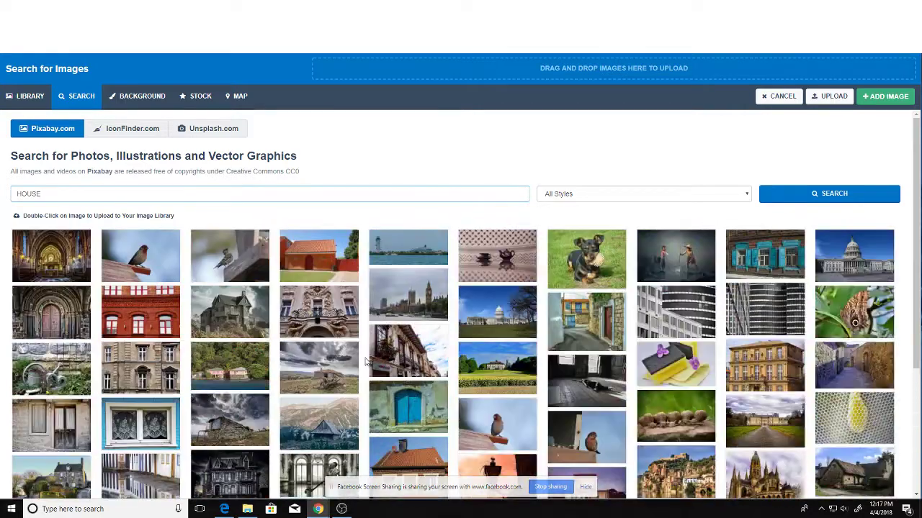
click(229, 316)
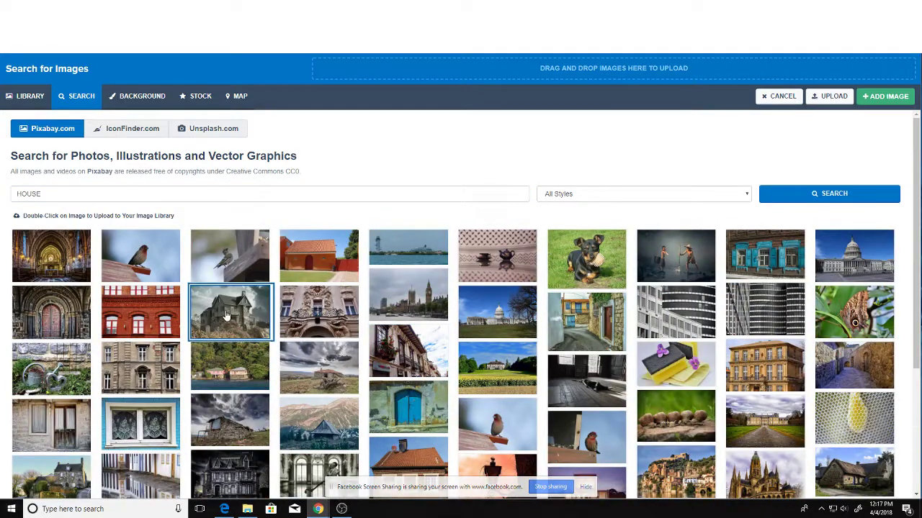
click(886, 97)
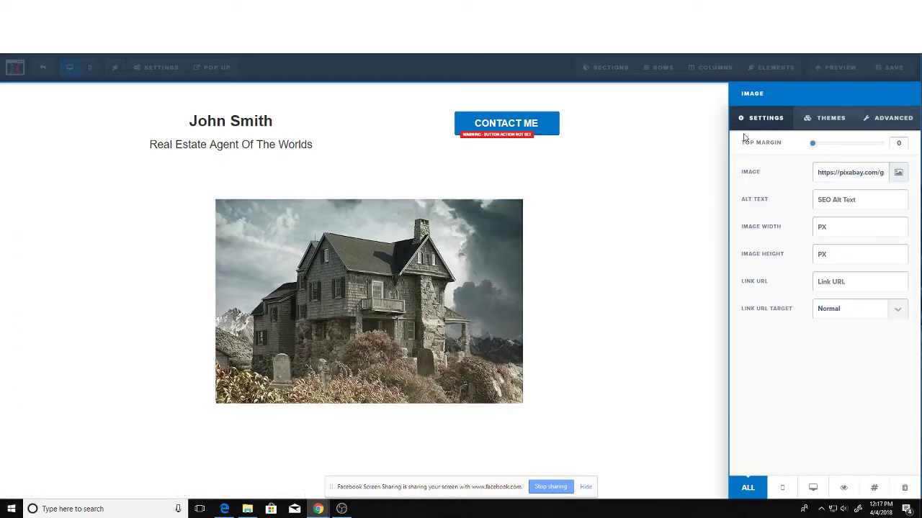
click(617, 339)
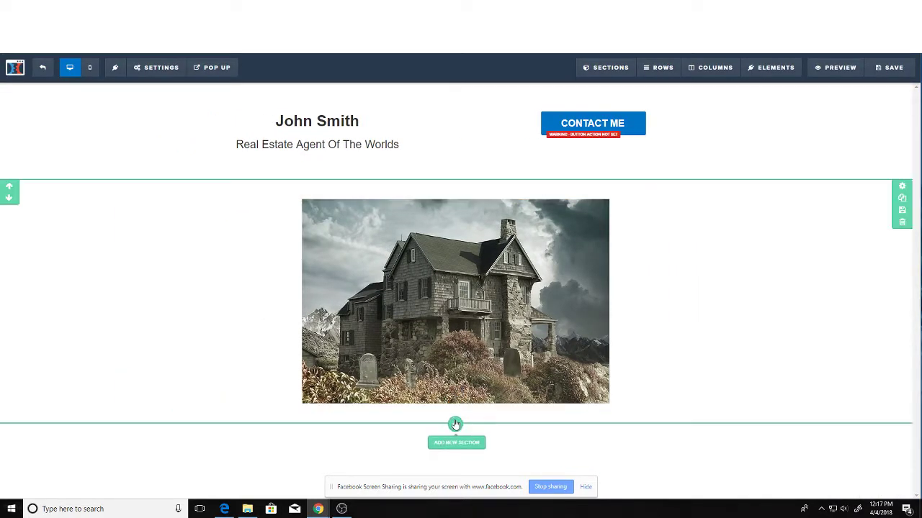
- Add a four-column row below the house photo and place an image element in each column
click(455, 416)
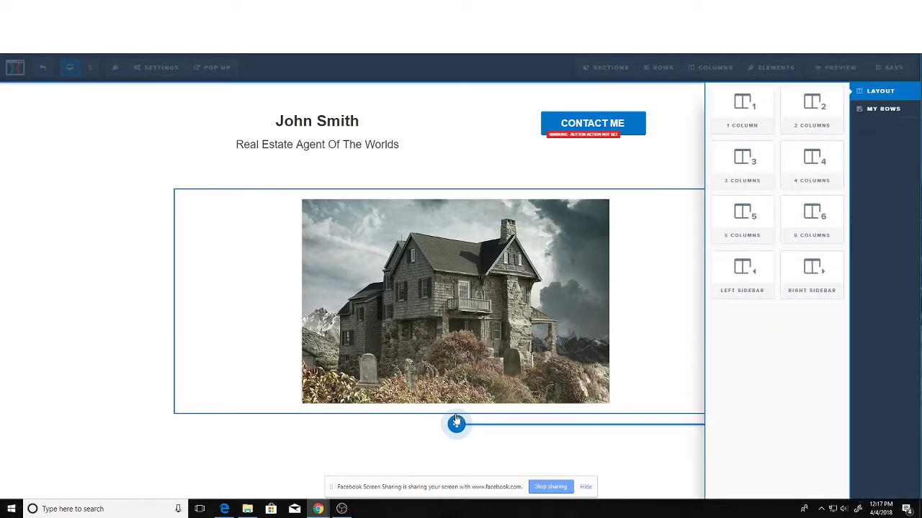
click(809, 164)
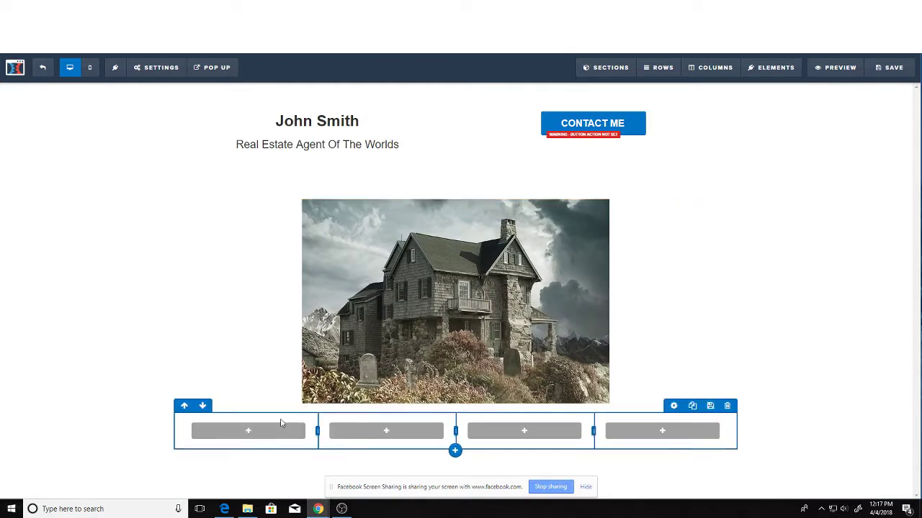
click(248, 431)
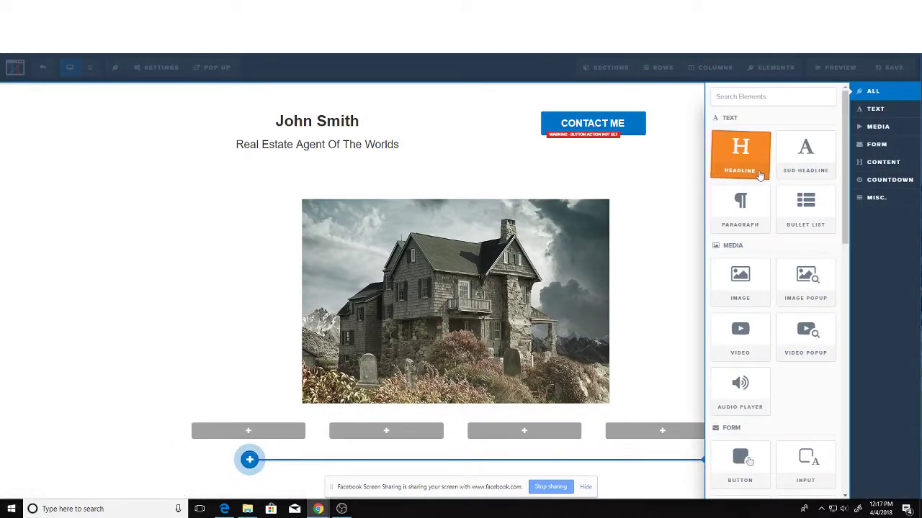
click(727, 290)
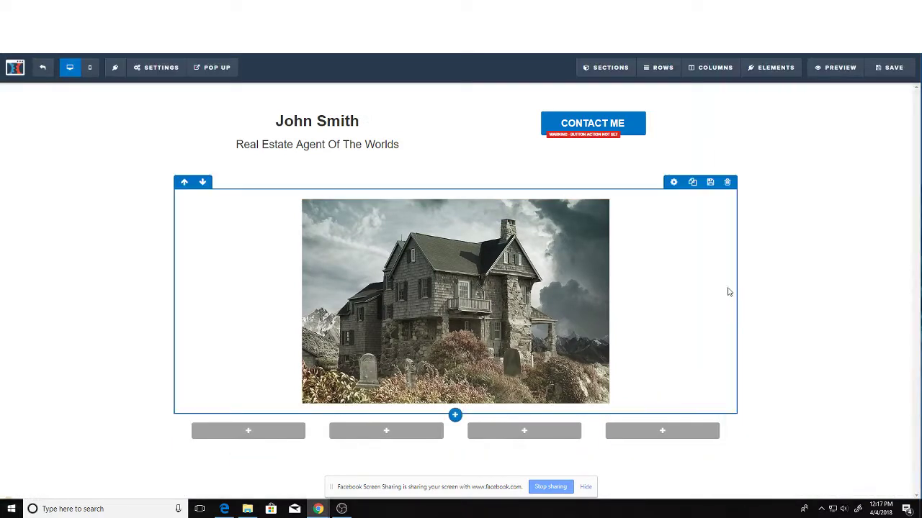
click(254, 433)
click(738, 297)
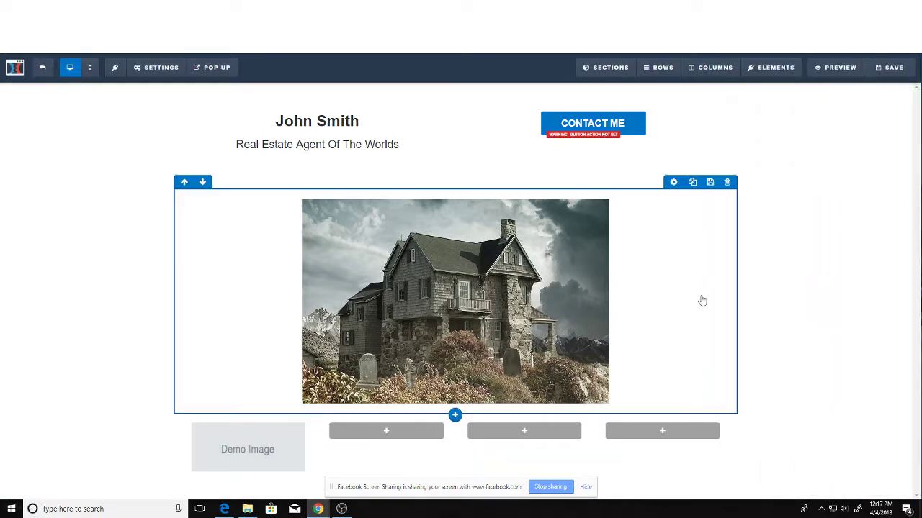
click(396, 434)
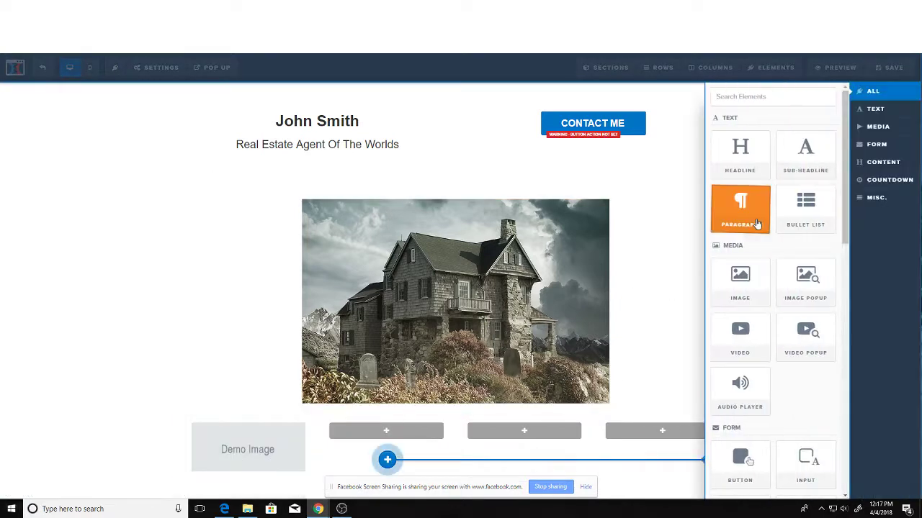
click(738, 294)
click(519, 432)
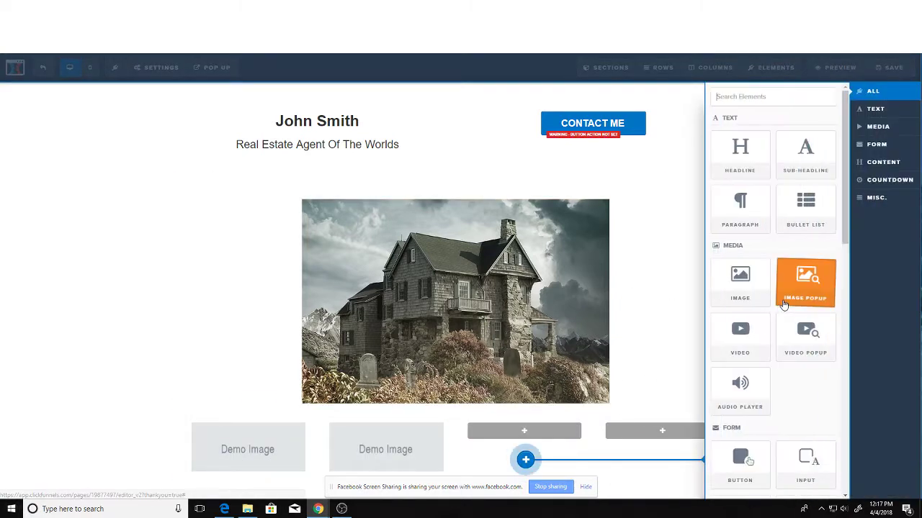
click(751, 291)
click(684, 434)
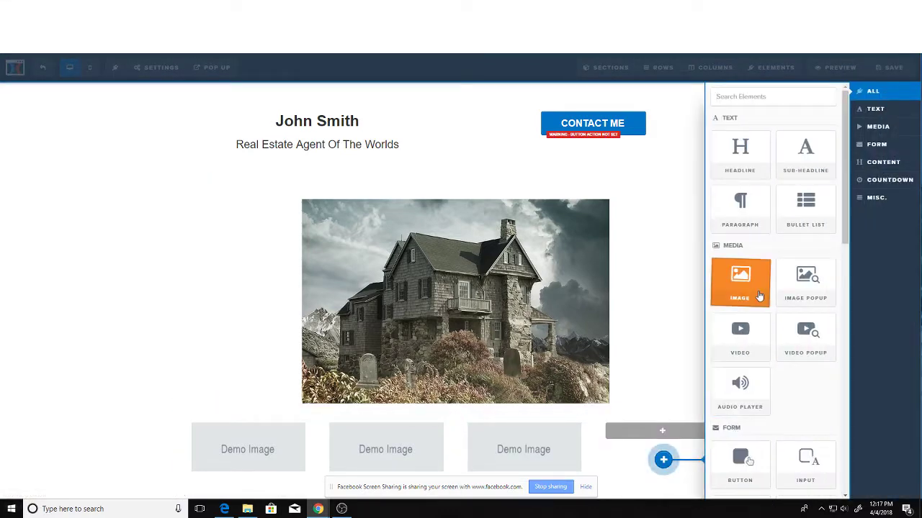
click(759, 294)
- Replace the first column's placeholder image with the dark-tiled bathroom photo from a Pixabay search for "BATHROOM"
click(270, 452)
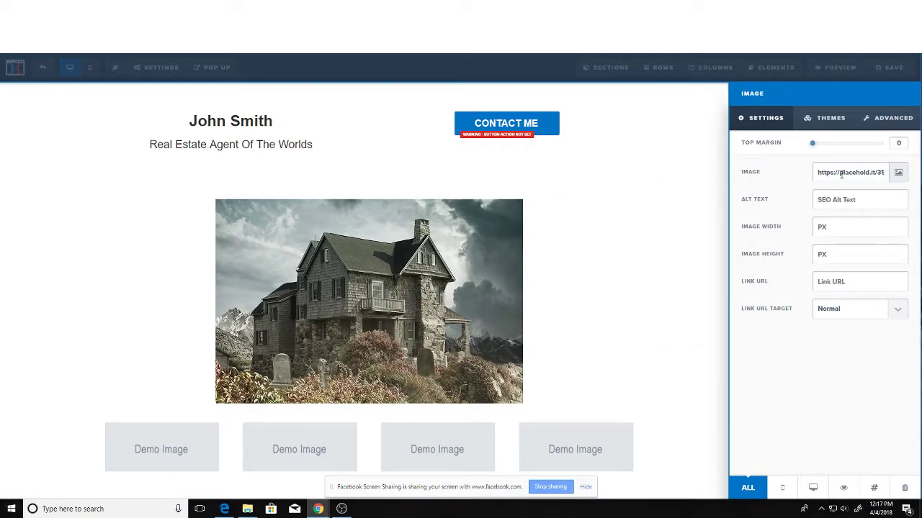
click(884, 179)
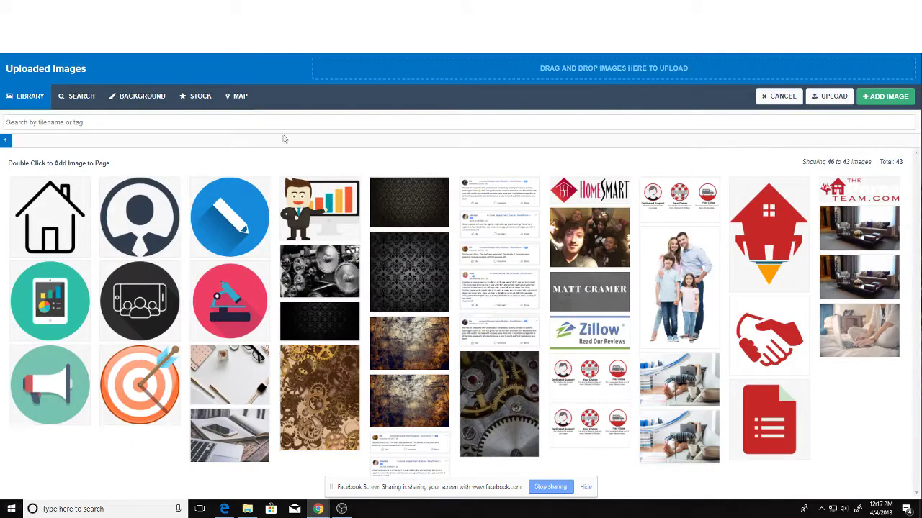
click(76, 96)
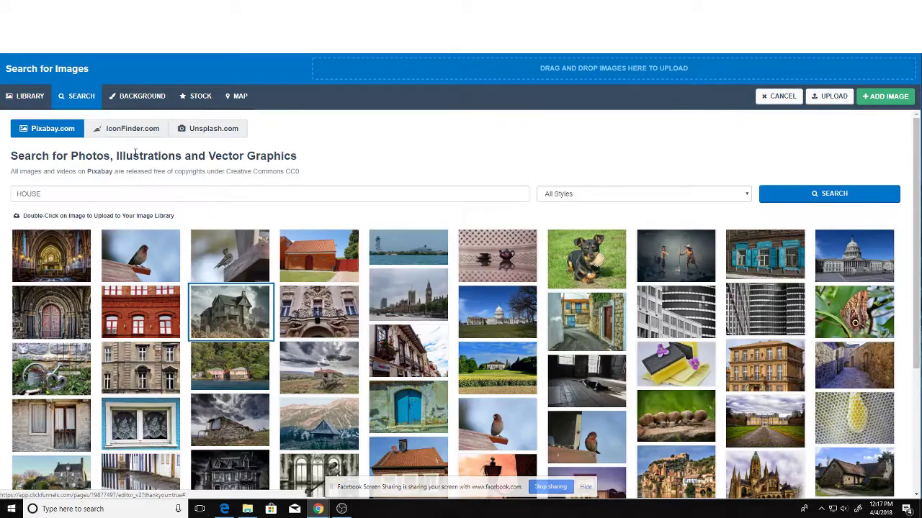
click(105, 191)
text(BATHROOM)
key(Return)
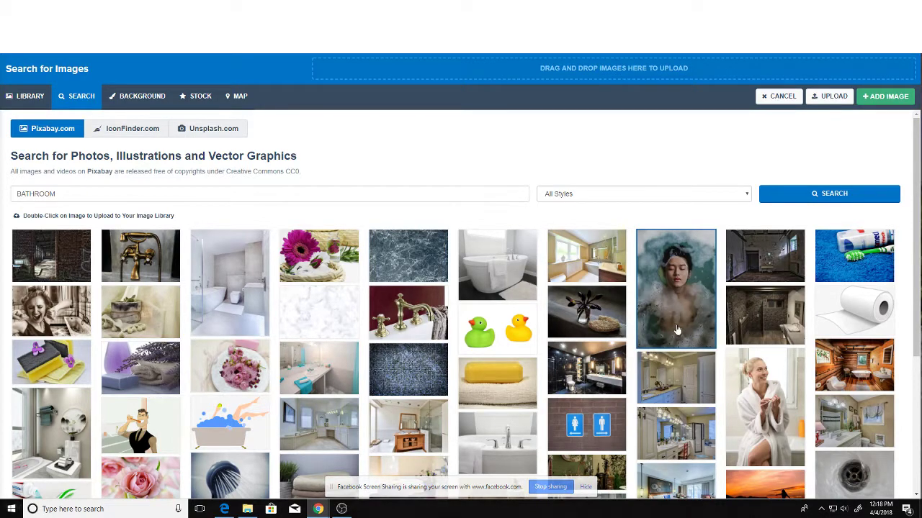
click(587, 368)
click(885, 96)
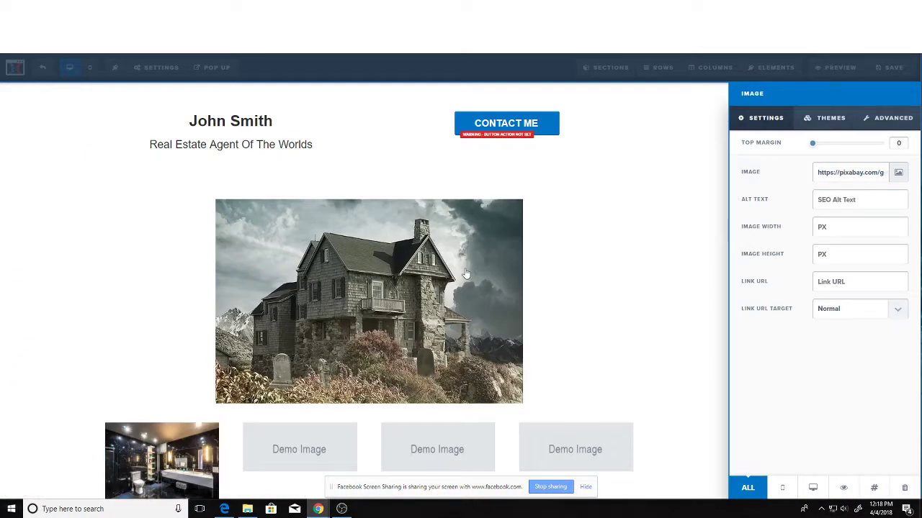
click(301, 454)
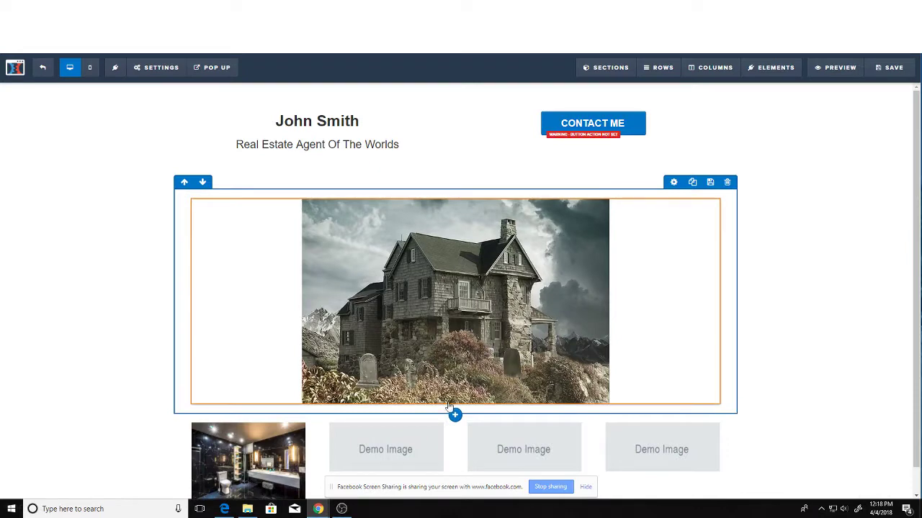
- Replace the second column's placeholder with the log-walled bedroom photo with the glass door from a Pixabay search for "MASTER BEDROOM"
click(391, 450)
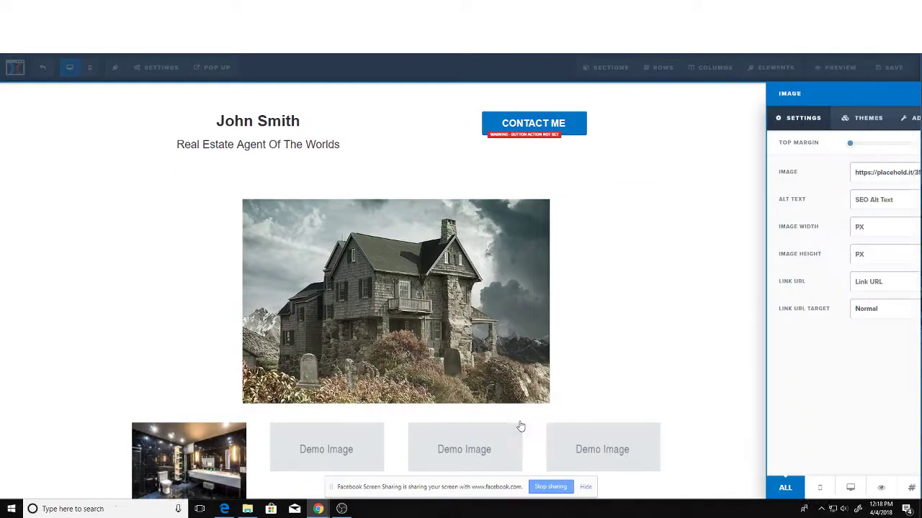
click(899, 174)
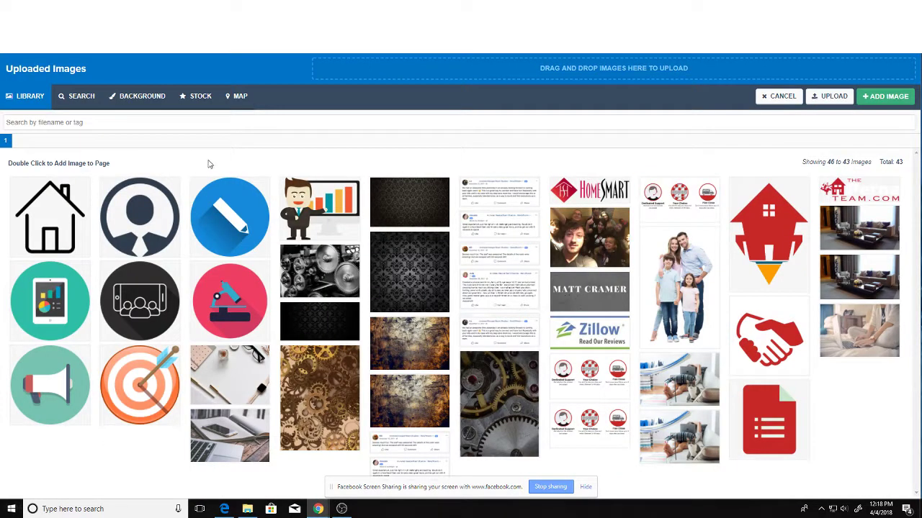
click(76, 96)
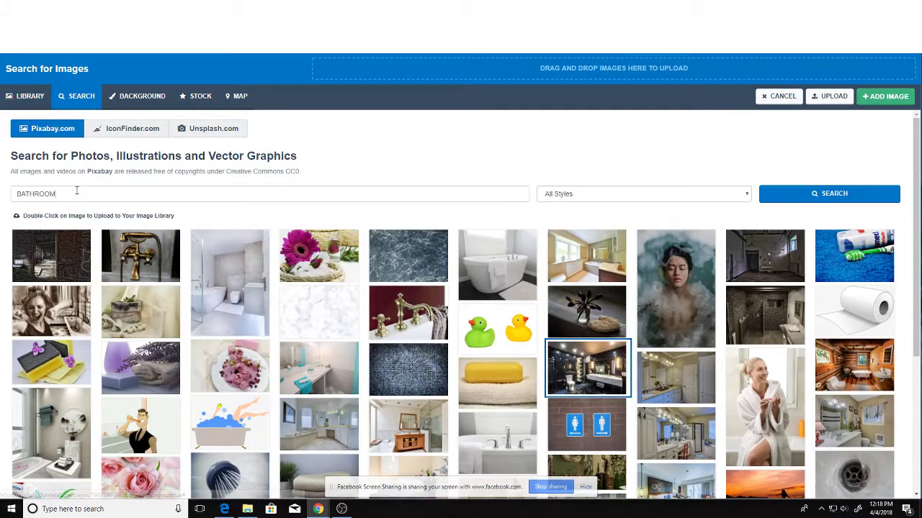
double_click(77, 193)
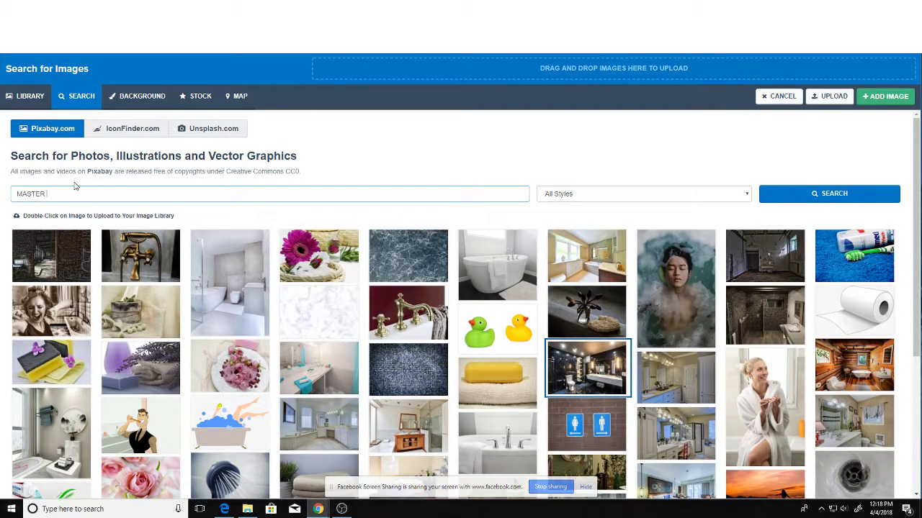
text(MASTER BEDROOM)
key(Return)
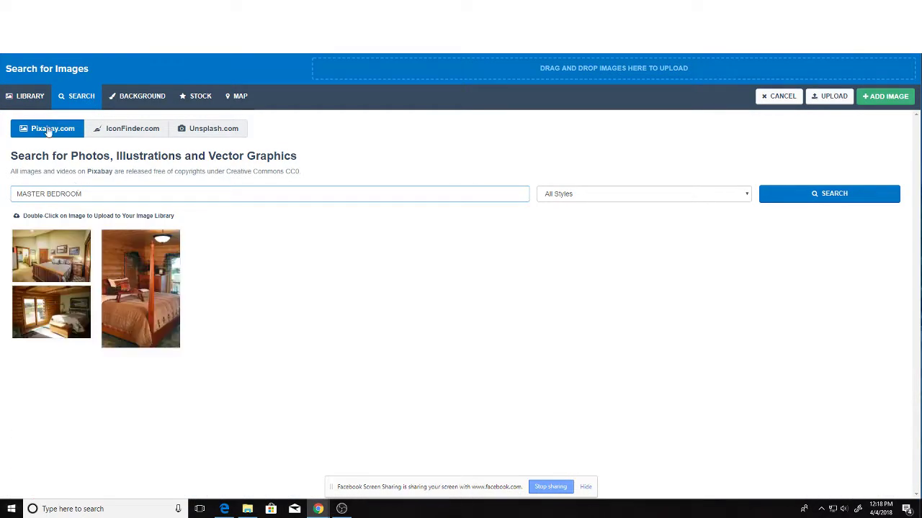
click(59, 296)
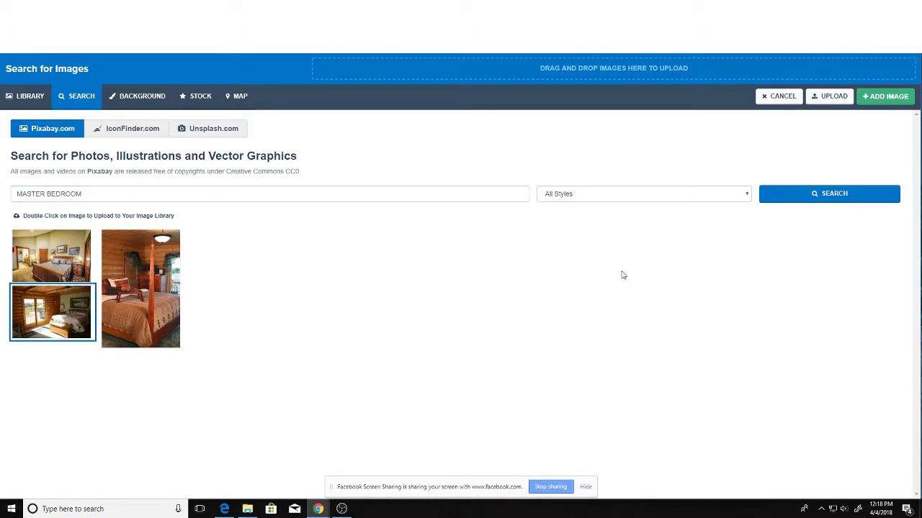
click(874, 101)
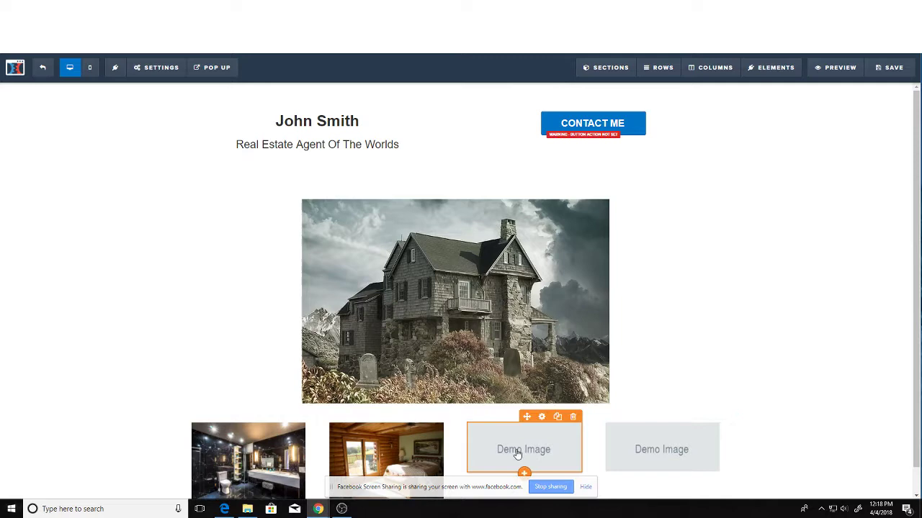
- Replace the third column's placeholder with the bright white living room photo with the grey sofa from a Pixabay search for "lIVING ROOM"
click(542, 416)
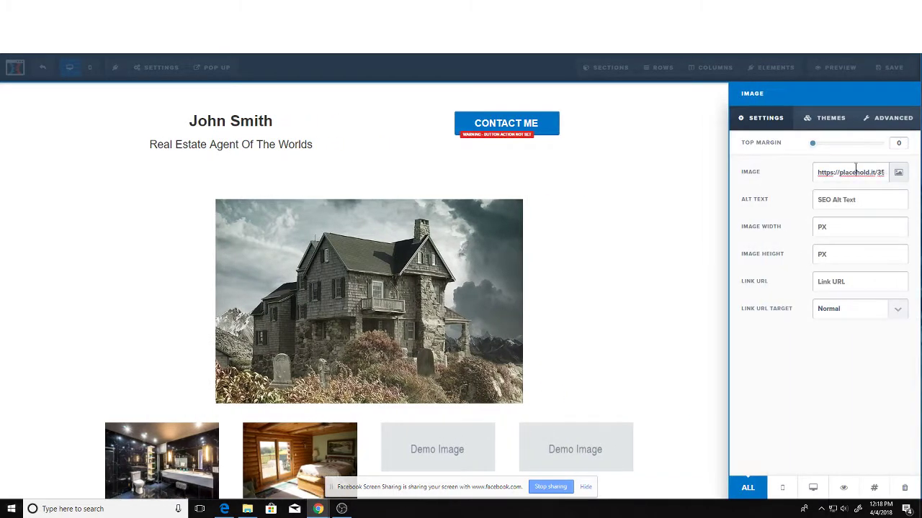
click(898, 172)
click(83, 104)
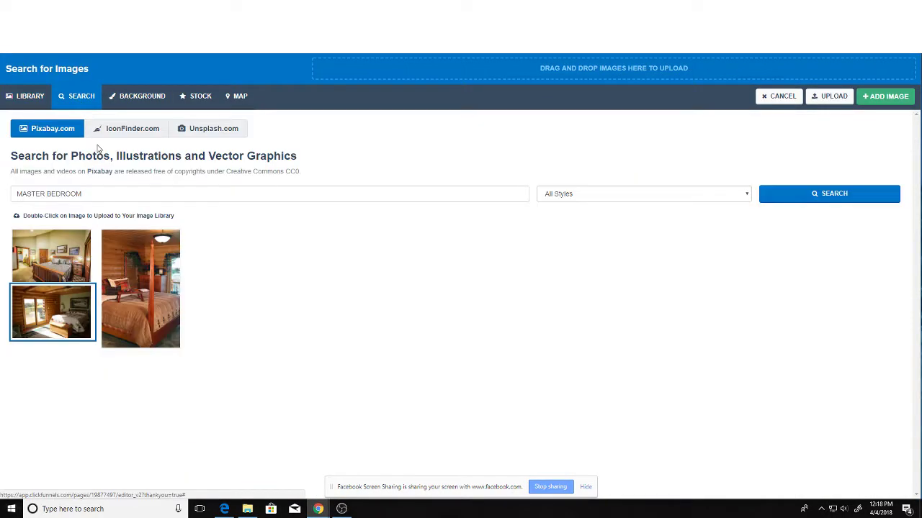
triple_click(102, 196)
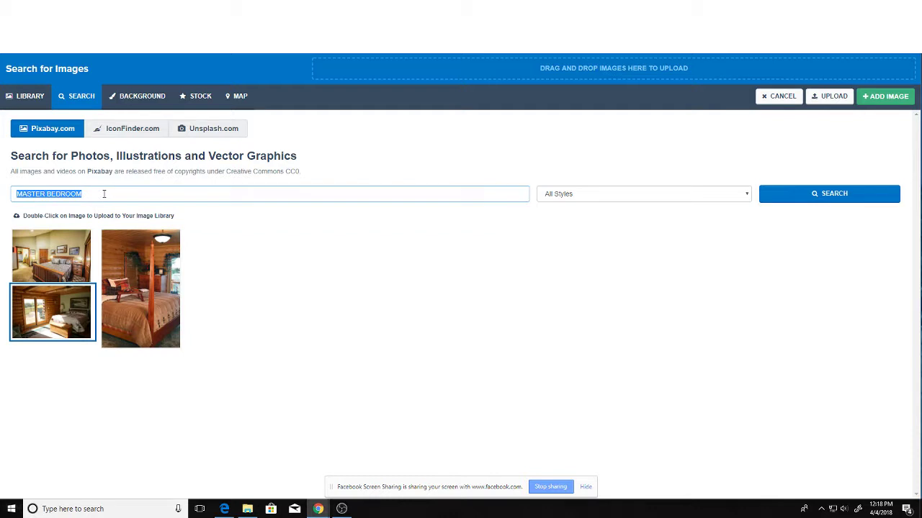
text(liviNG RO)
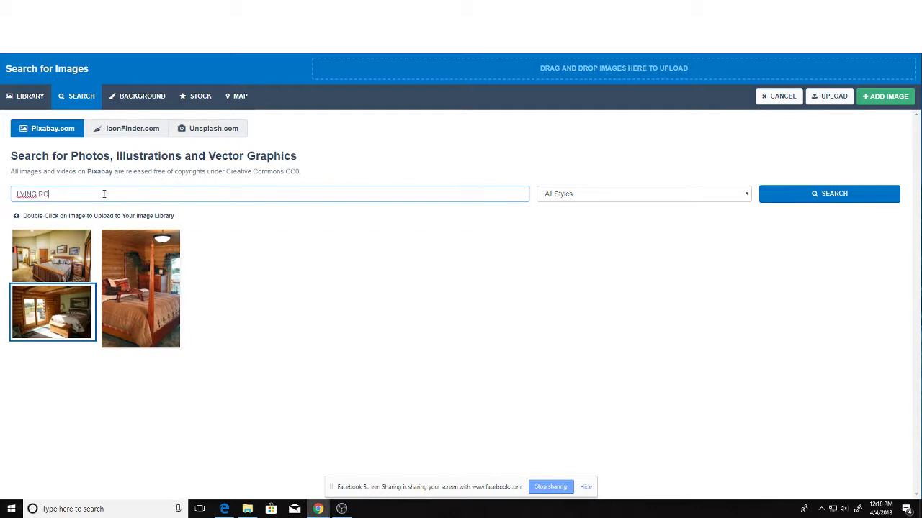
text(OM)
key(Return)
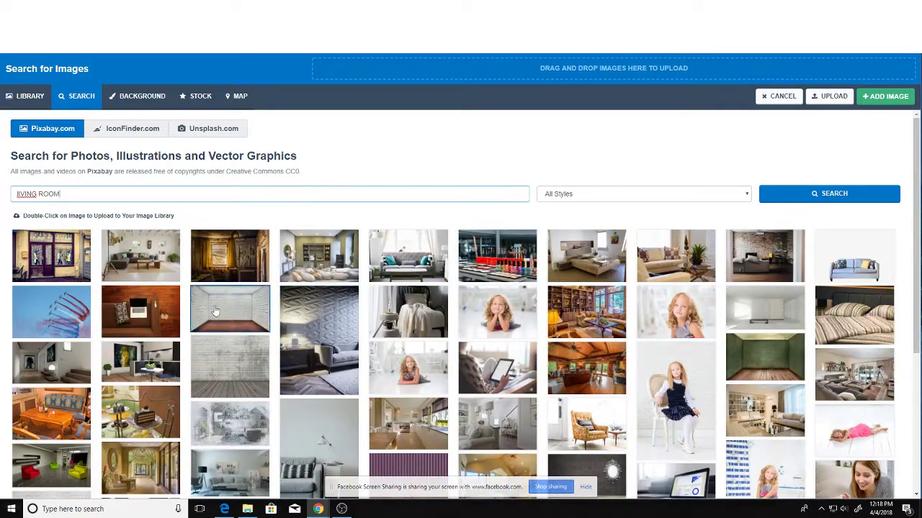
click(136, 261)
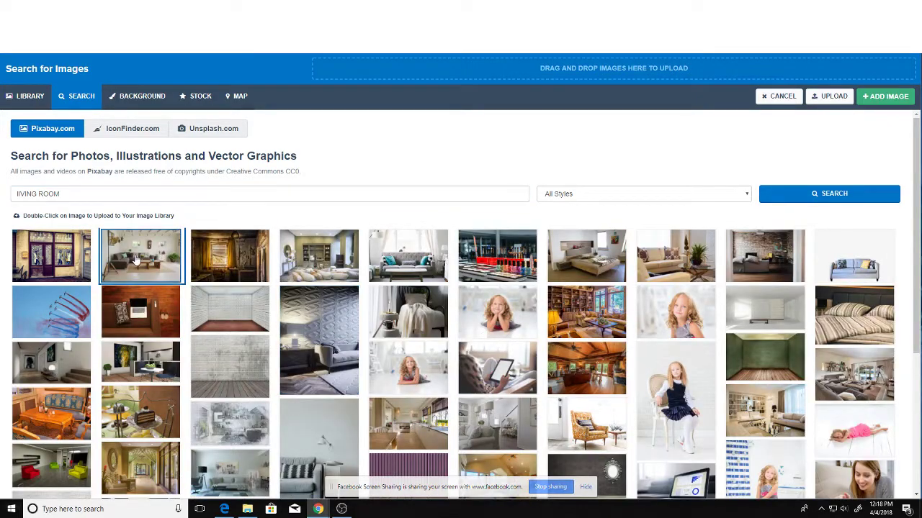
click(886, 96)
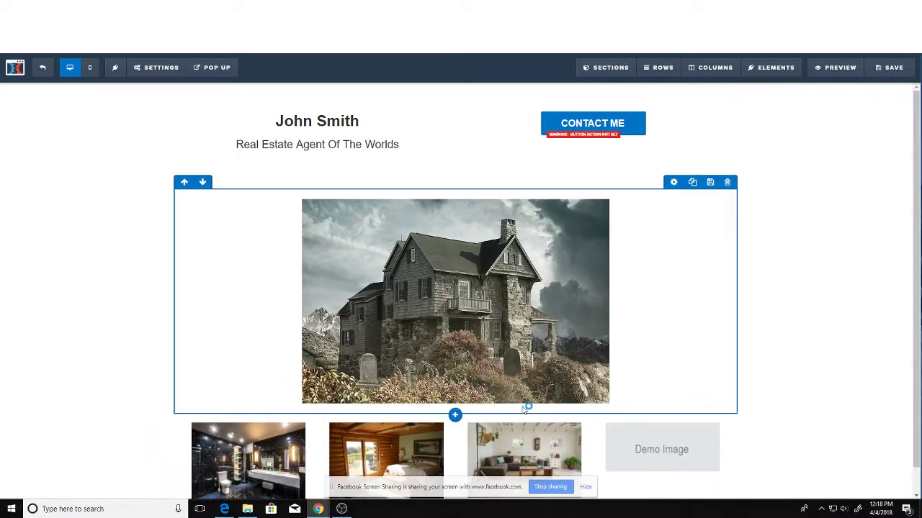
- Look for a fourth-column photo by searching the uploaded images and Pixabay for "kitchen" and browsing the results
click(663, 452)
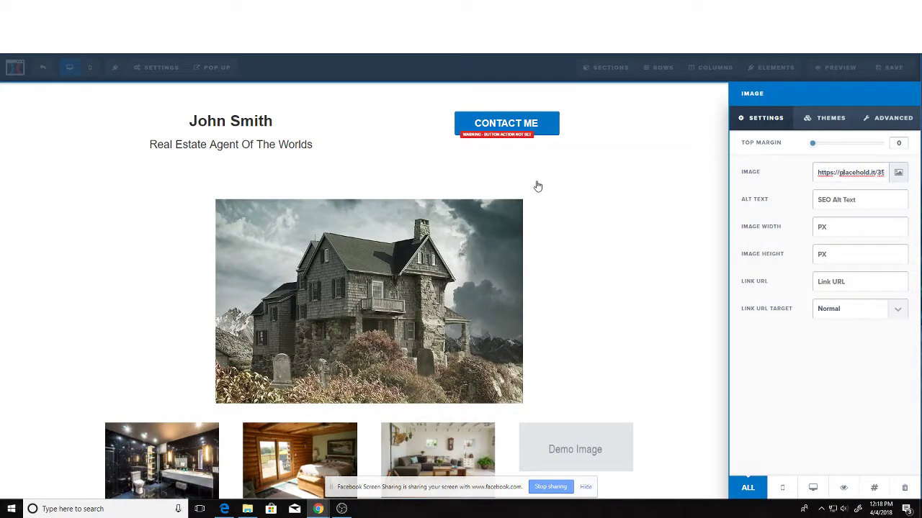
click(898, 172)
click(55, 123)
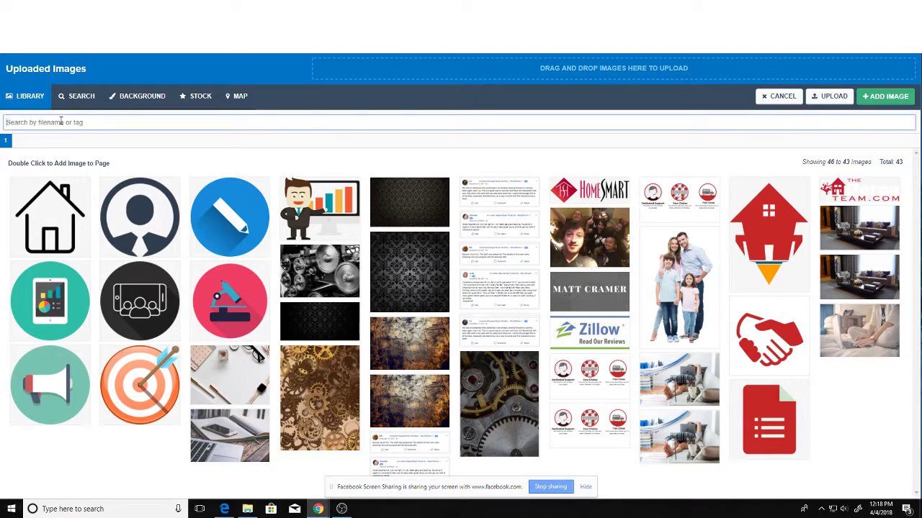
text(kitchen)
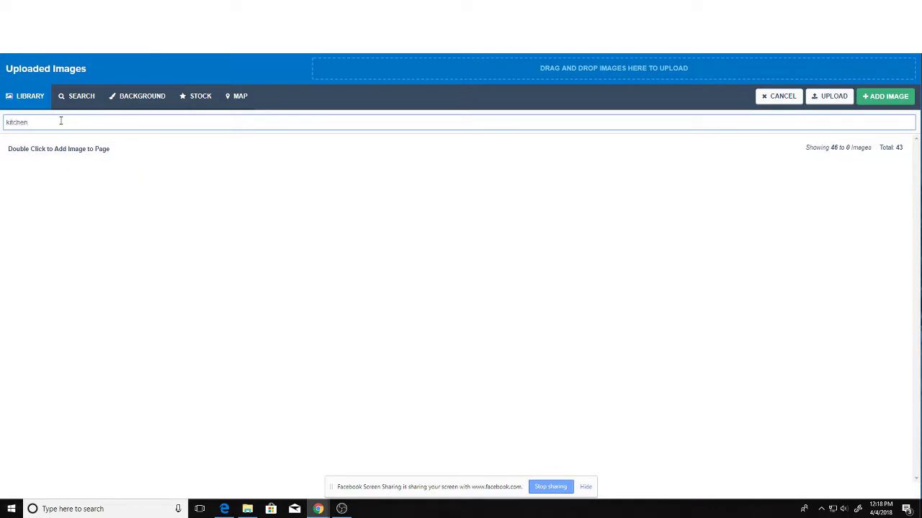
click(82, 96)
triple_click(64, 195)
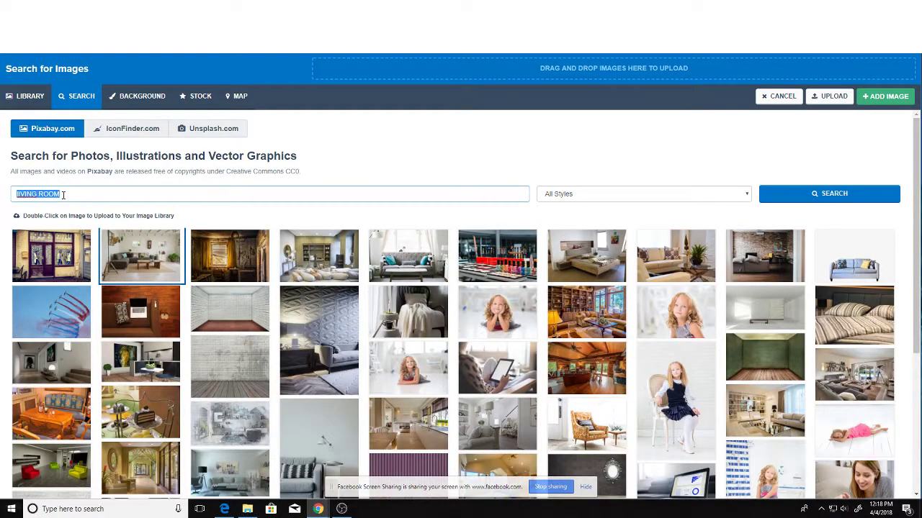
text(kitchen)
key(Return)
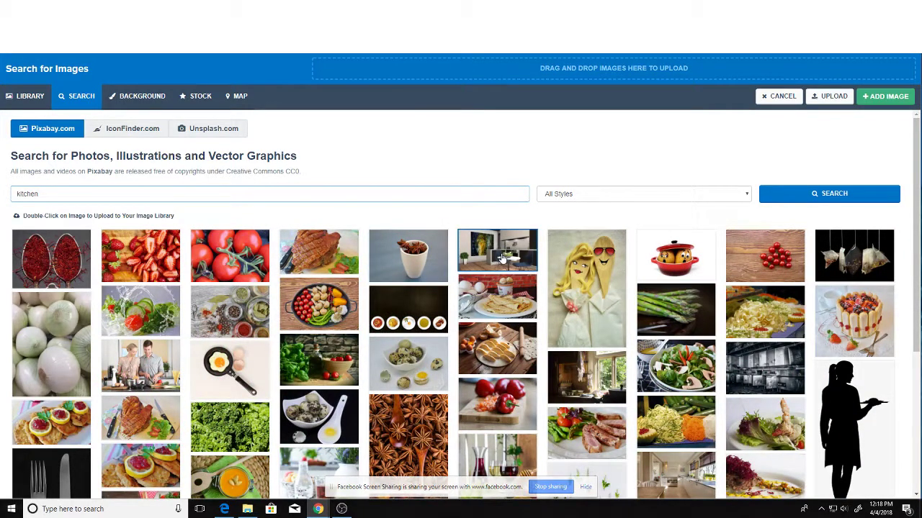
scroll(505, 265, down, 3)
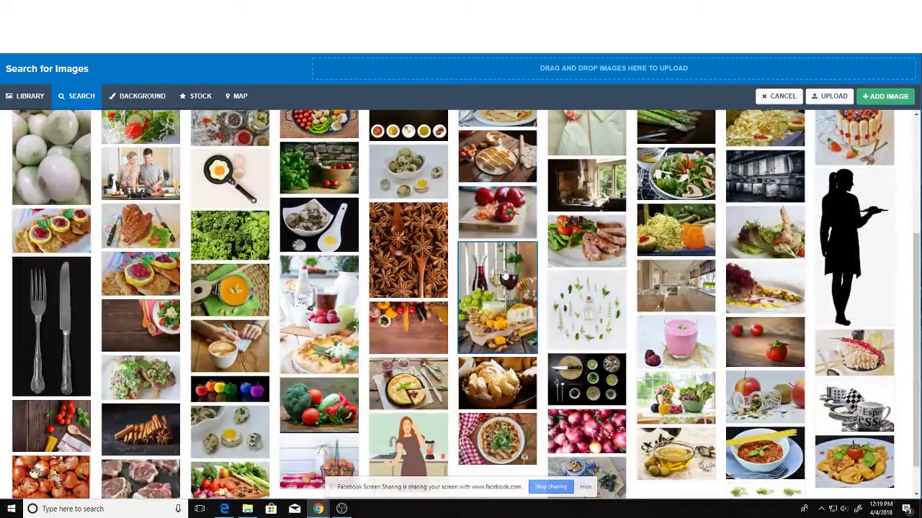
scroll(505, 278, down, 1)
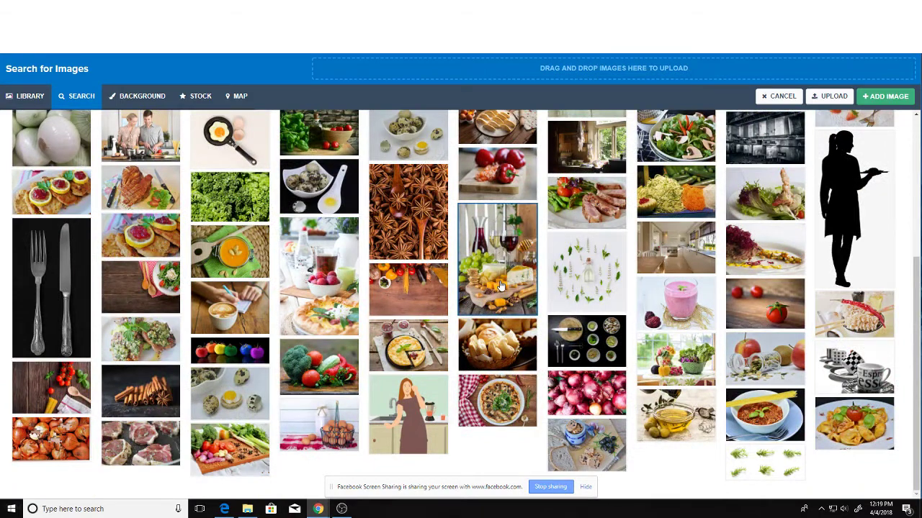
scroll(501, 286, up, 4)
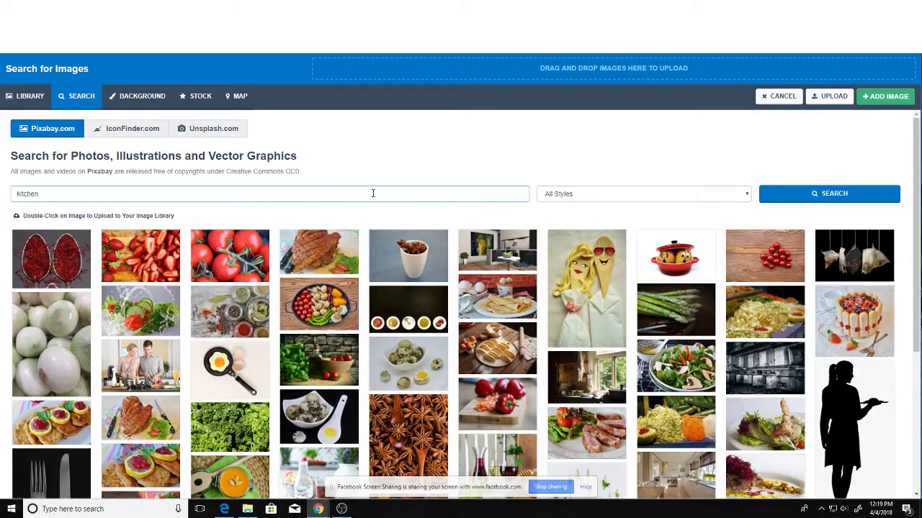
- Refine the Pixabay search to "kitchen luxury" and set the fourth column's image to the wooden kitchen photo with the large island
double_click(273, 193)
click(274, 193)
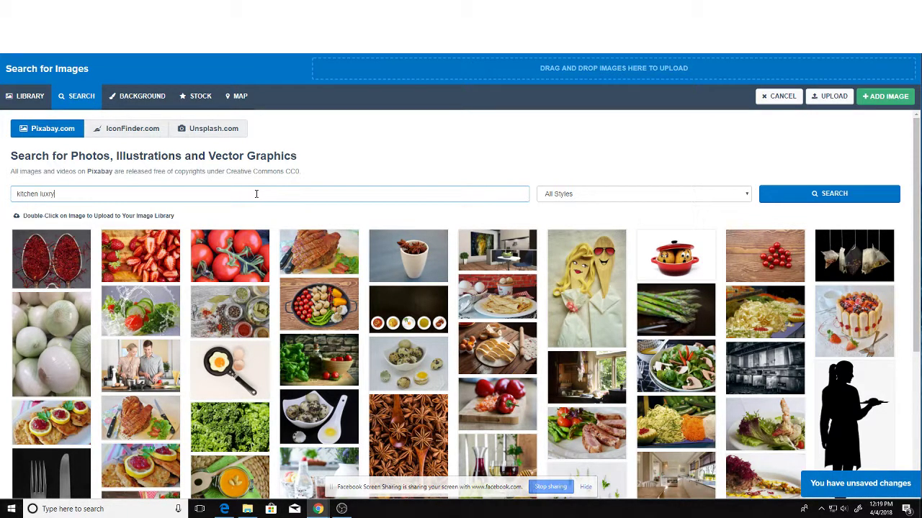
text(luxury)
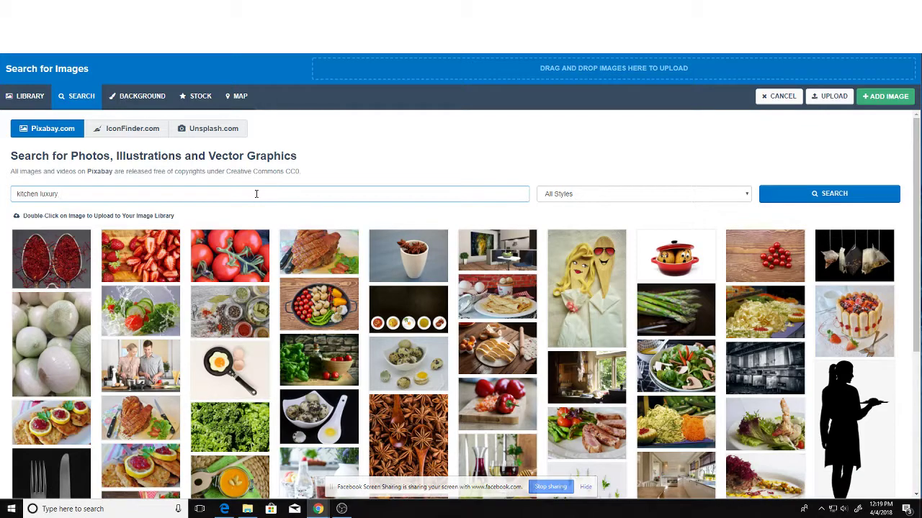
key(Return)
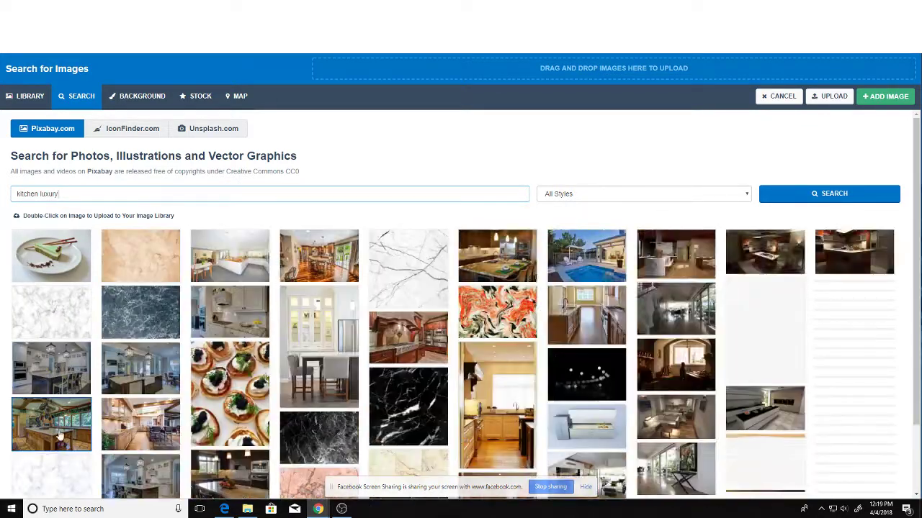
click(51, 422)
click(893, 99)
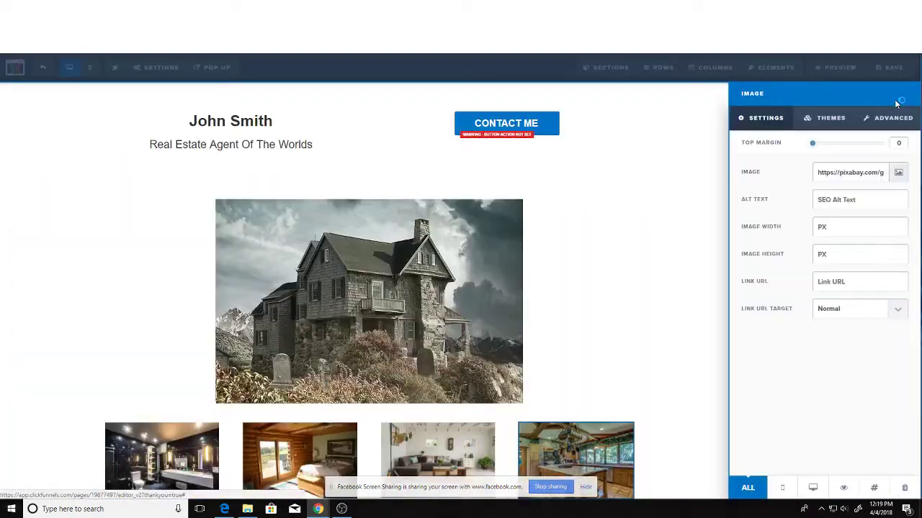
click(693, 294)
scroll(642, 310, down, 2)
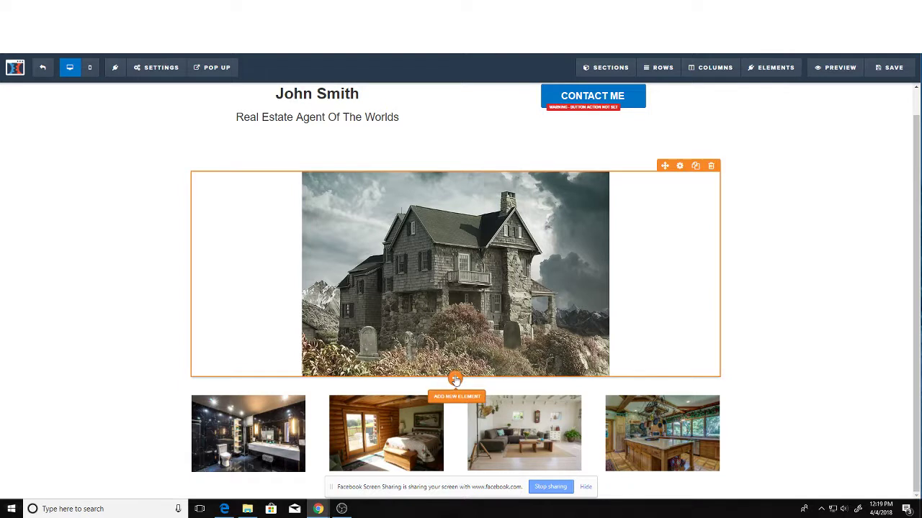
click(455, 379)
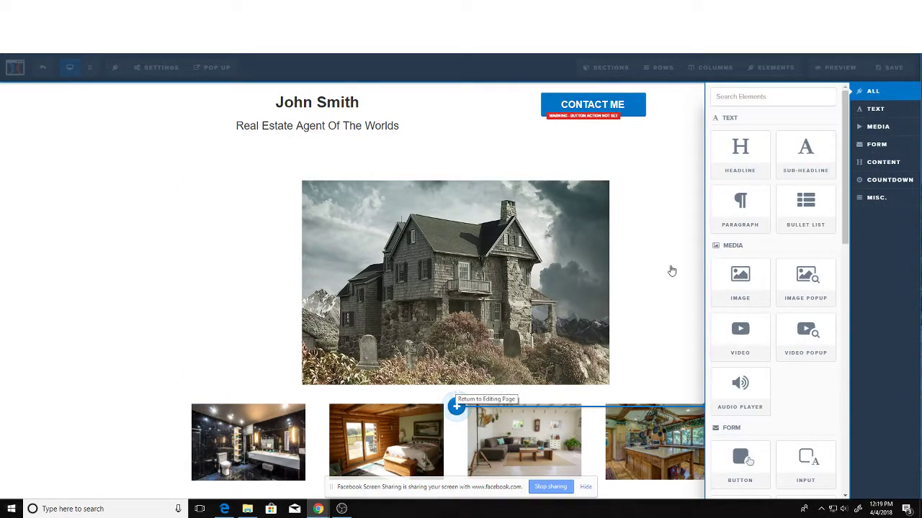
click(671, 271)
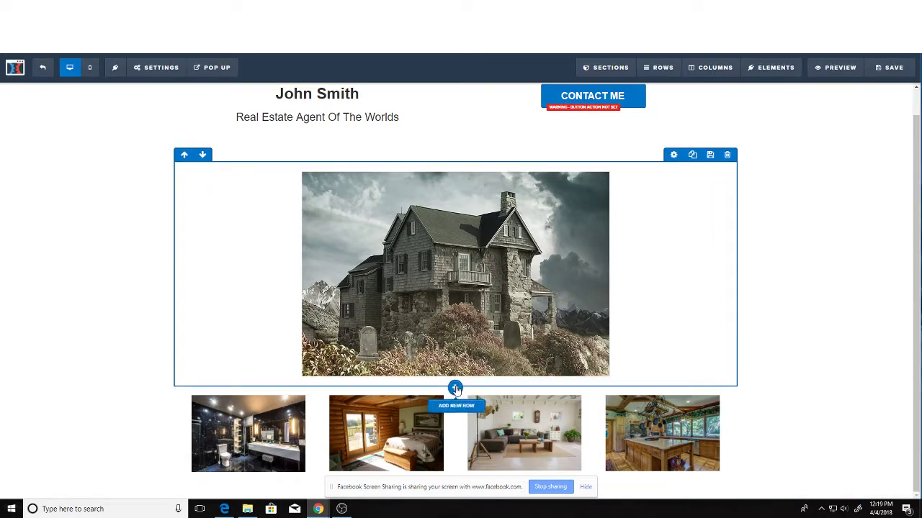
click(455, 388)
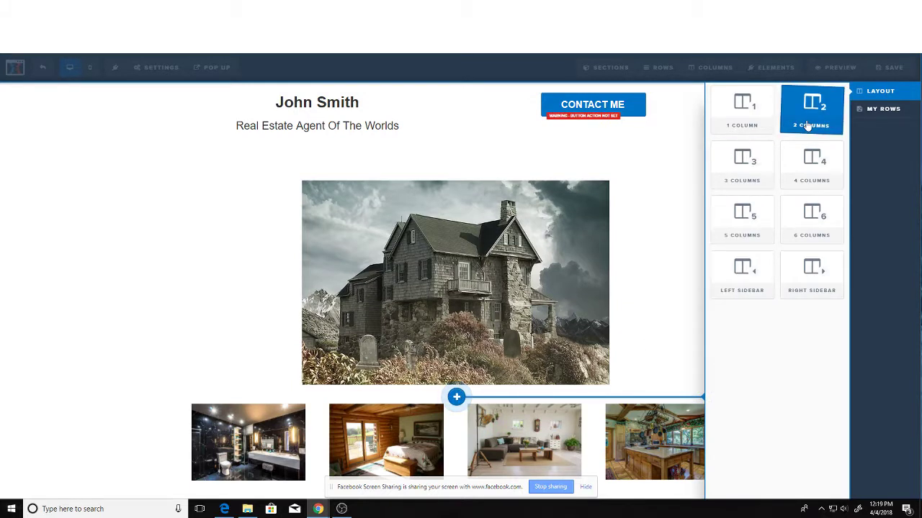
click(652, 188)
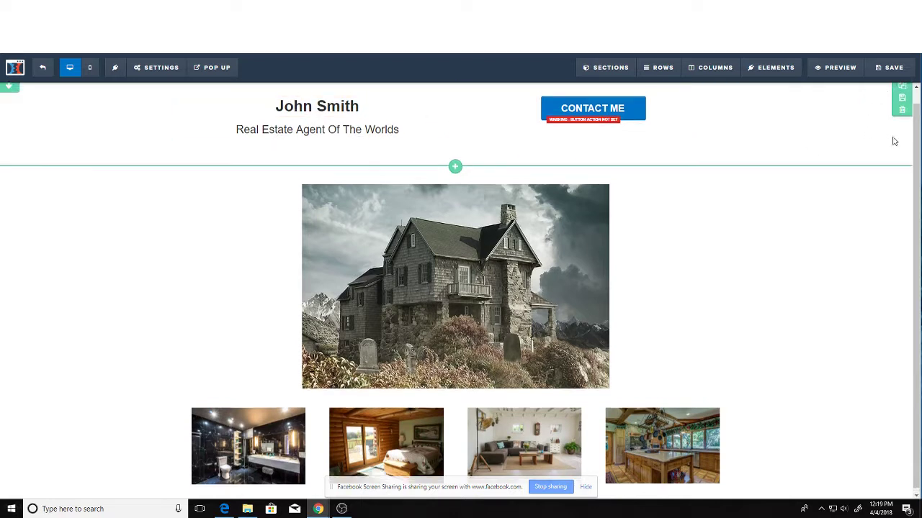
- Try a black background on the agent header section, then set its background color to grey #888888
click(904, 90)
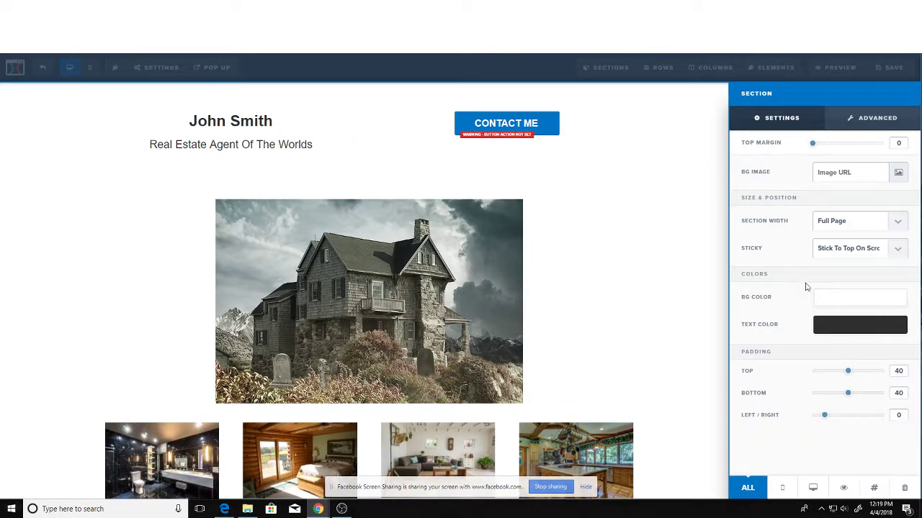
click(871, 297)
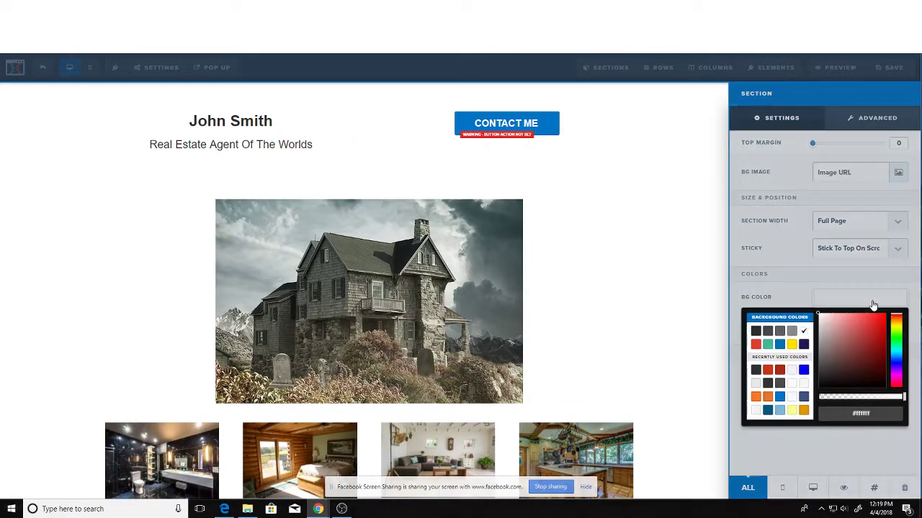
click(779, 383)
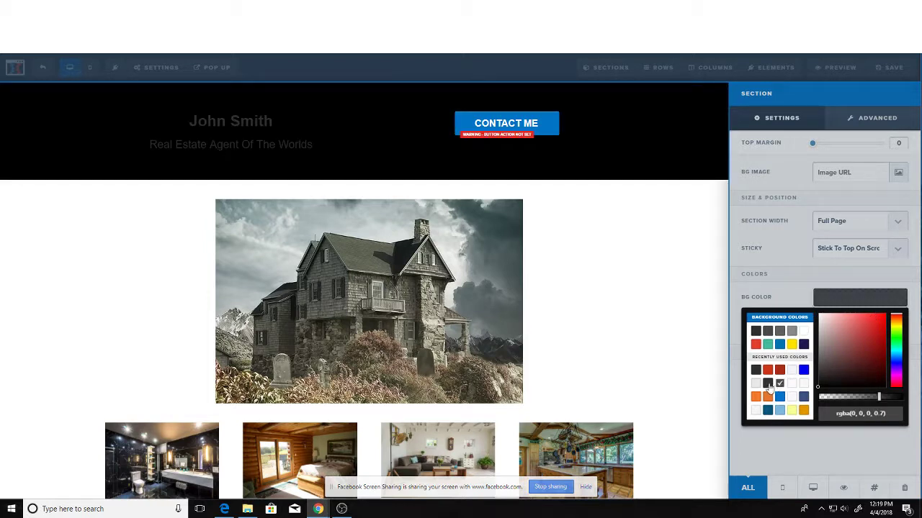
click(791, 331)
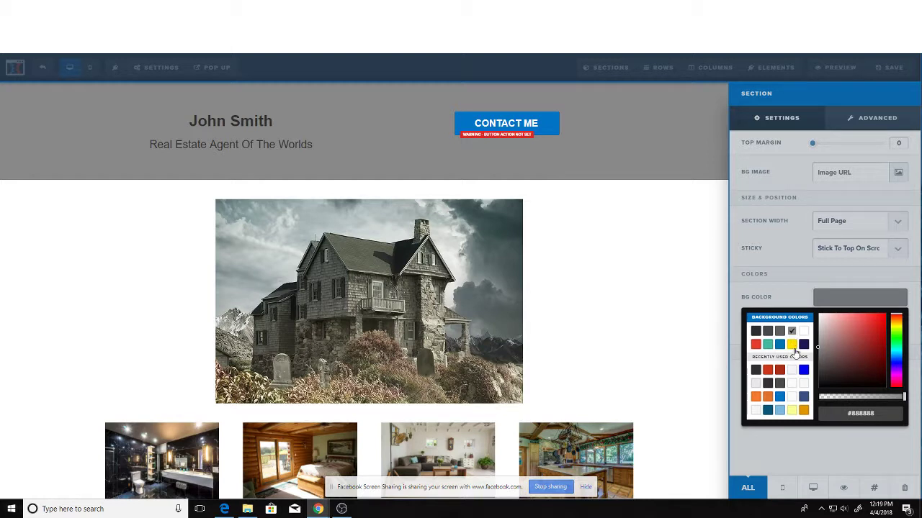
- Lower the opacity of the agent header section's grey background color to 0.28
drag(904, 399, 843, 400)
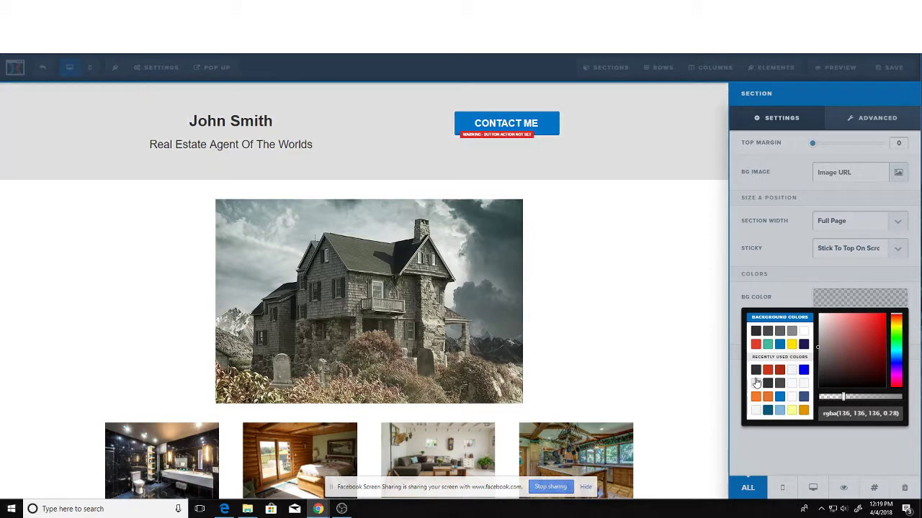
click(646, 308)
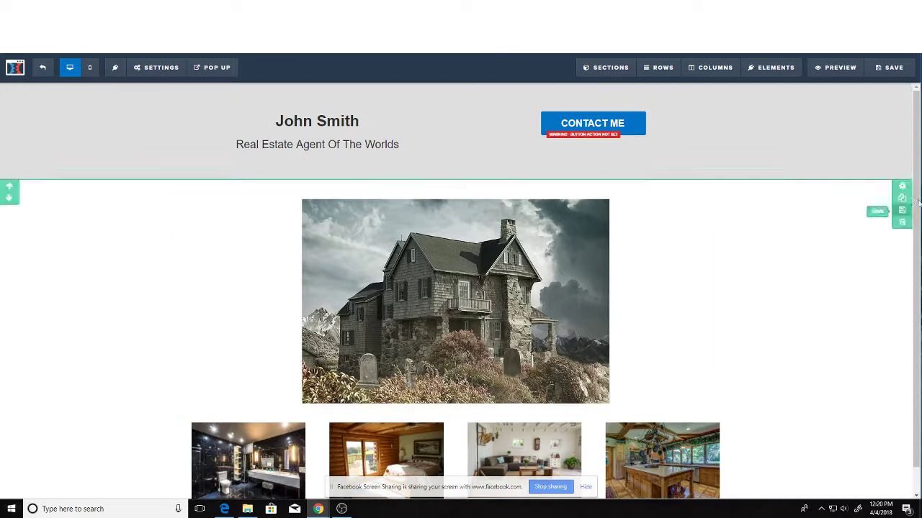
scroll(734, 232, down, 1)
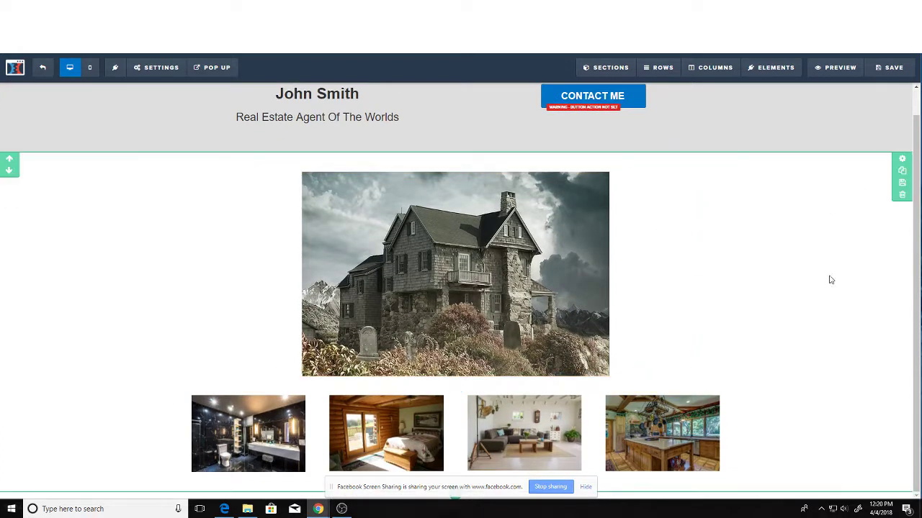
scroll(735, 428, up, 1)
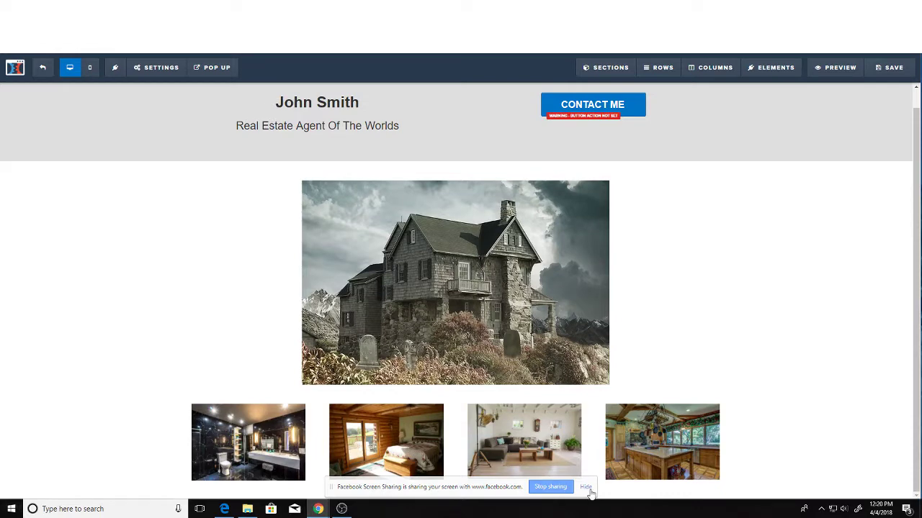
- Hide the screen-sharing notice and add a full-width section below the row of four property photos
click(589, 490)
click(455, 494)
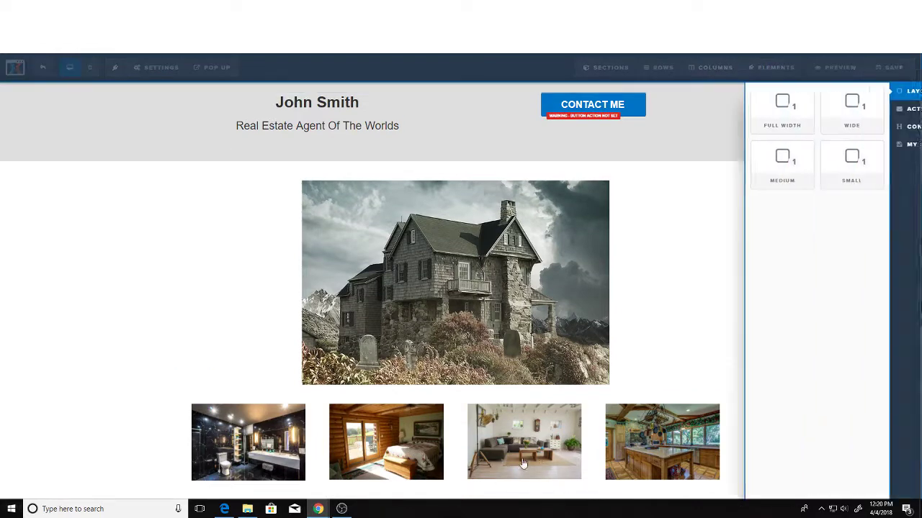
click(741, 115)
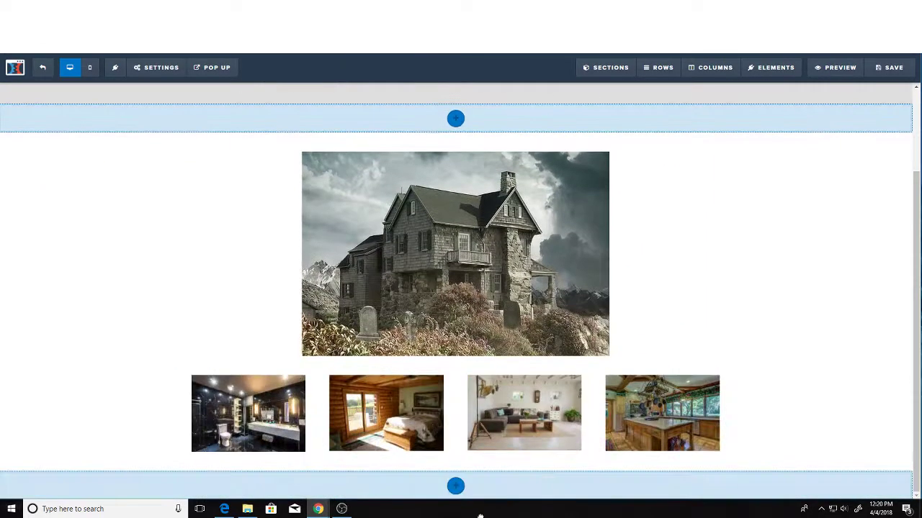
click(489, 486)
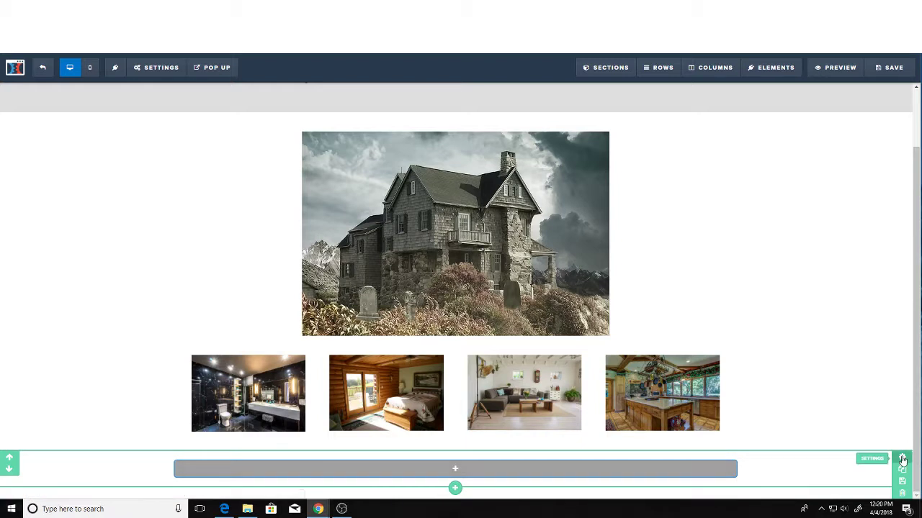
- Set the new section's background color to grey #888888 at 0.31 opacity
click(903, 460)
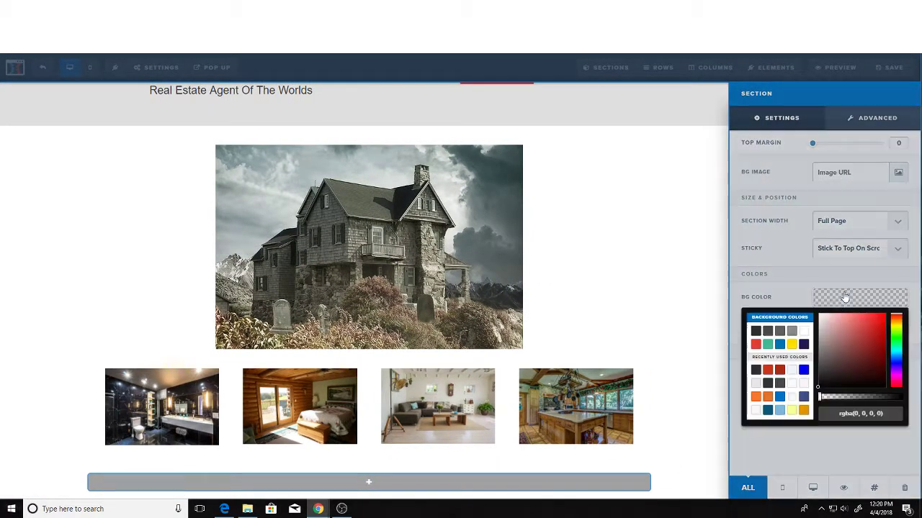
click(844, 298)
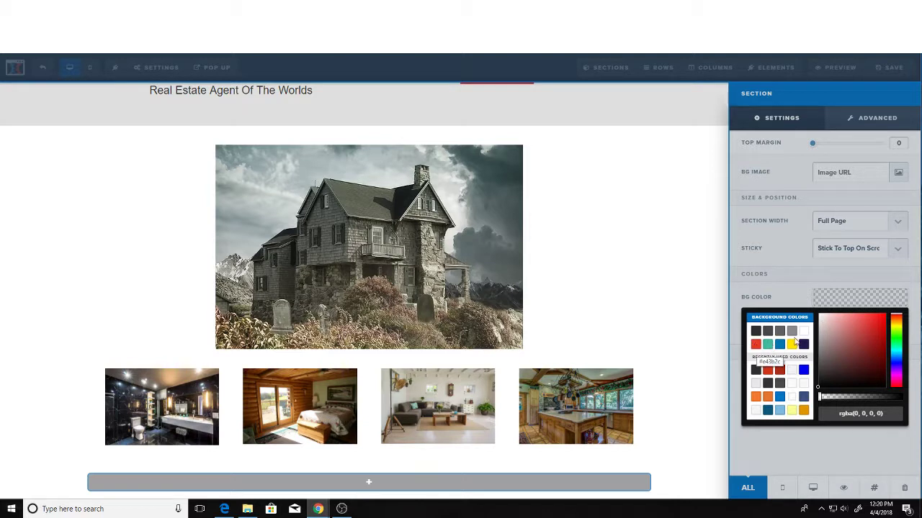
click(792, 331)
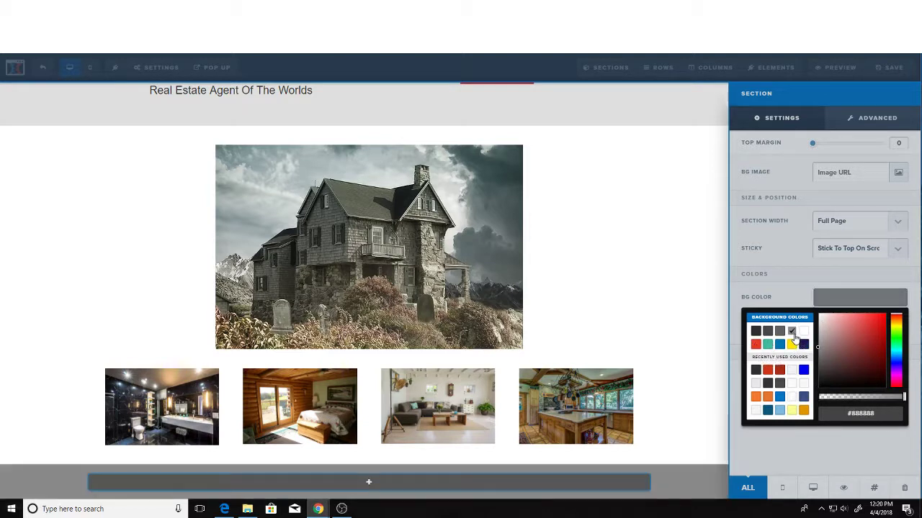
drag(857, 400, 846, 401)
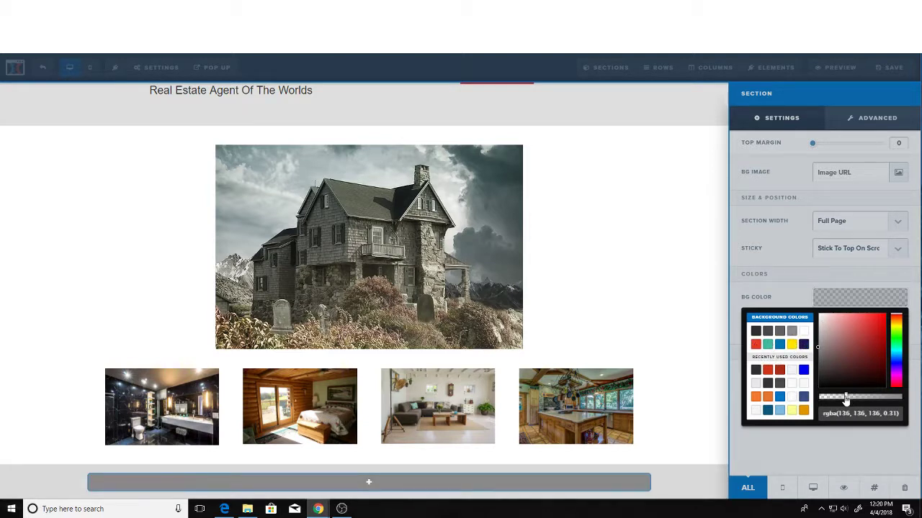
click(661, 303)
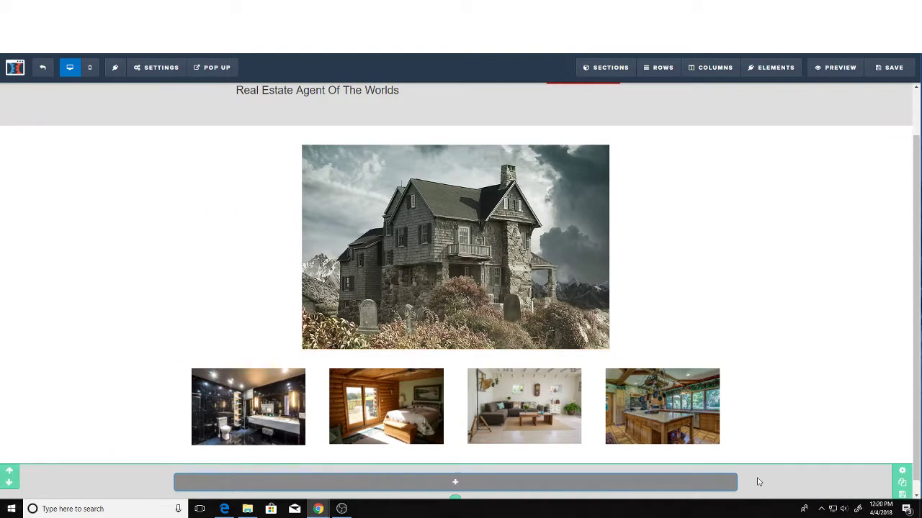
- Add another full-width section directly below the grey section under the photos
click(456, 499)
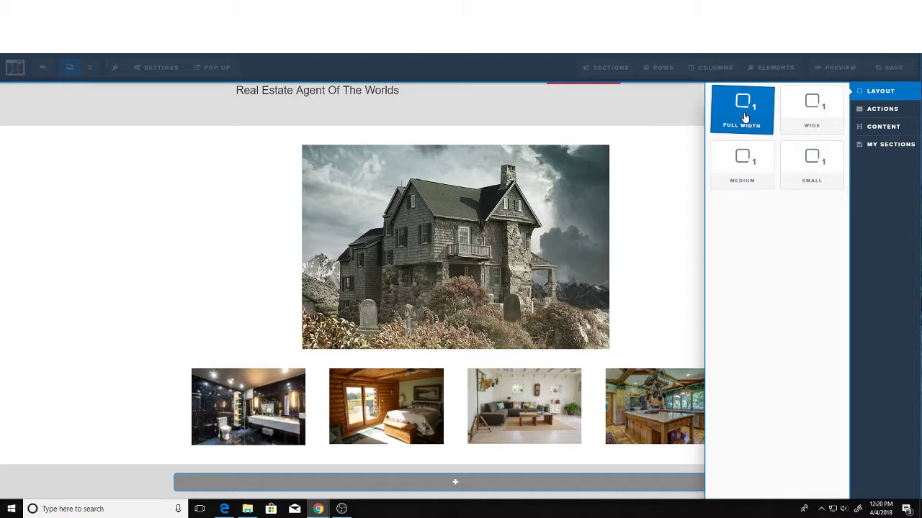
drag(727, 142, 470, 486)
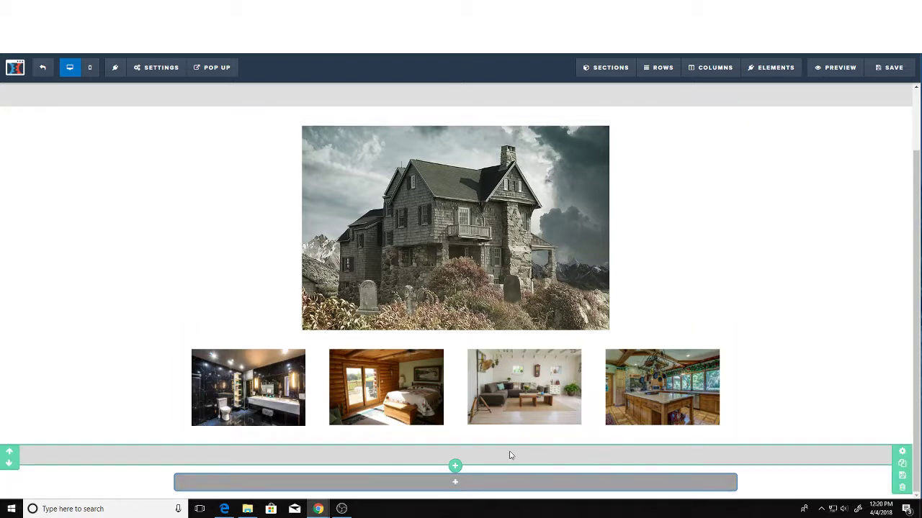
click(902, 454)
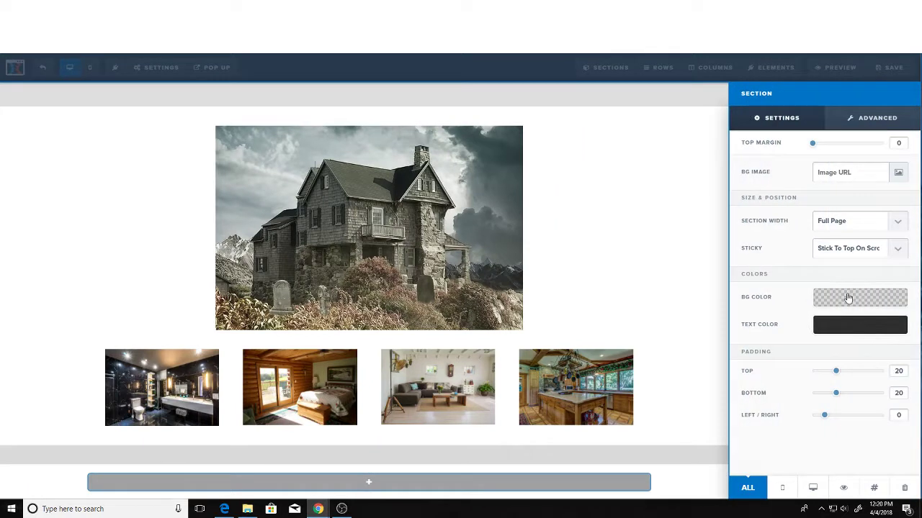
click(666, 195)
- Place a one-column row in the grey section under the photos and add a headline element to it
mouse_move(664, 62)
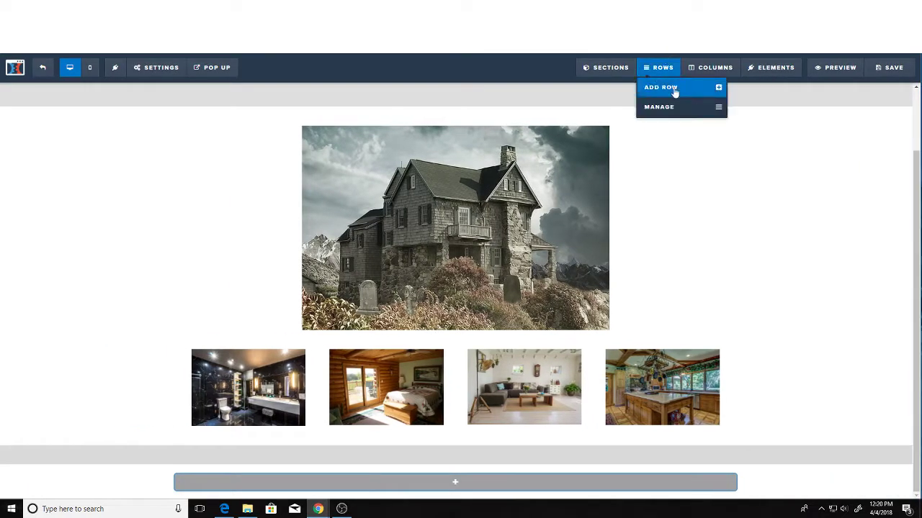
click(719, 89)
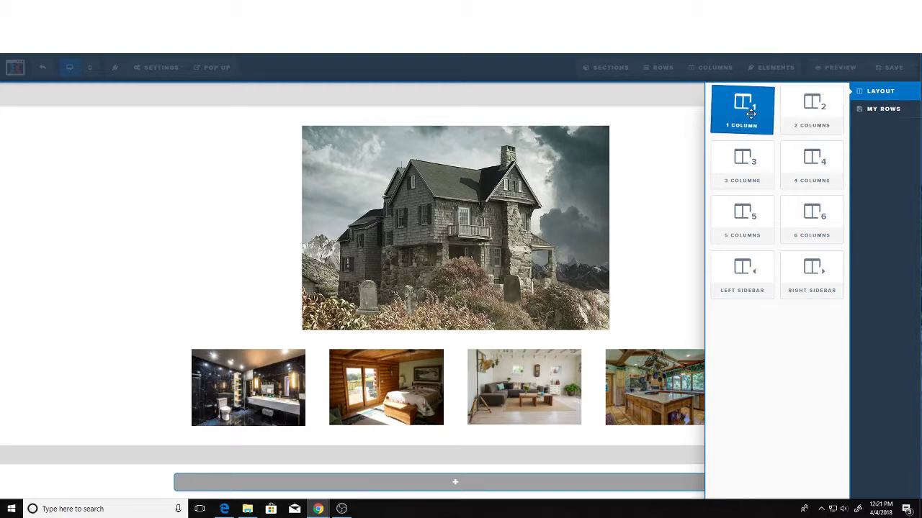
drag(753, 111, 456, 431)
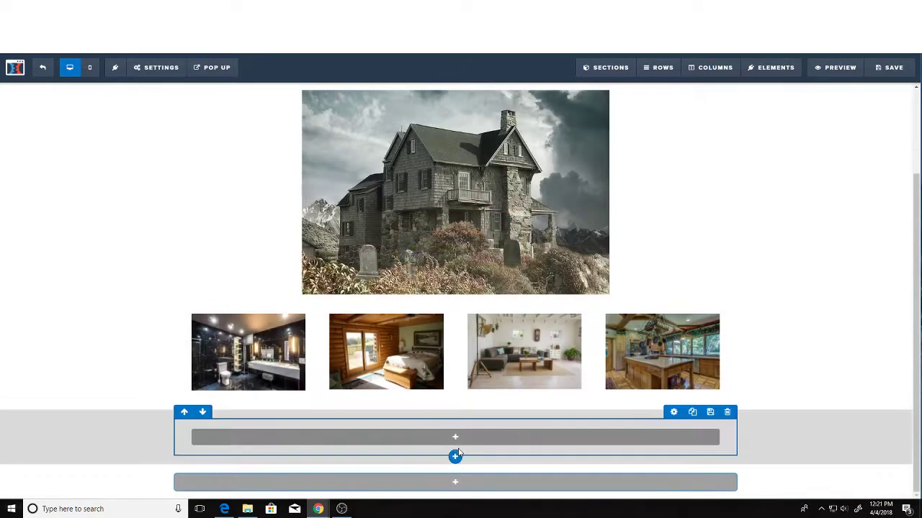
click(455, 437)
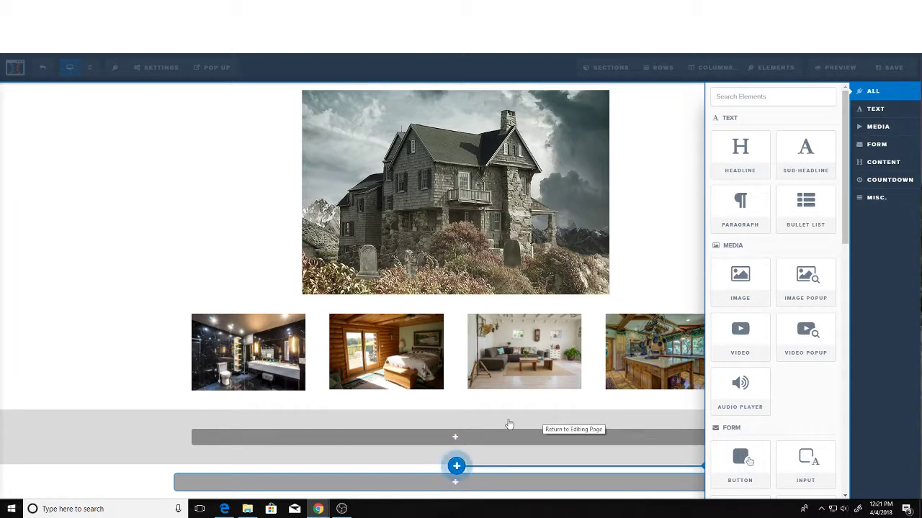
click(742, 152)
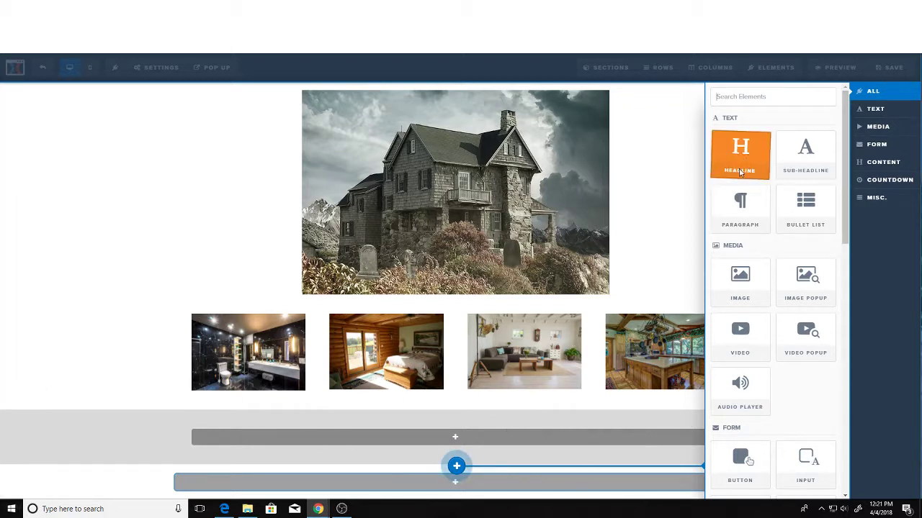
- Replace the headline's placeholder text with "LISTED AT $249,900,000"
triple_click(486, 436)
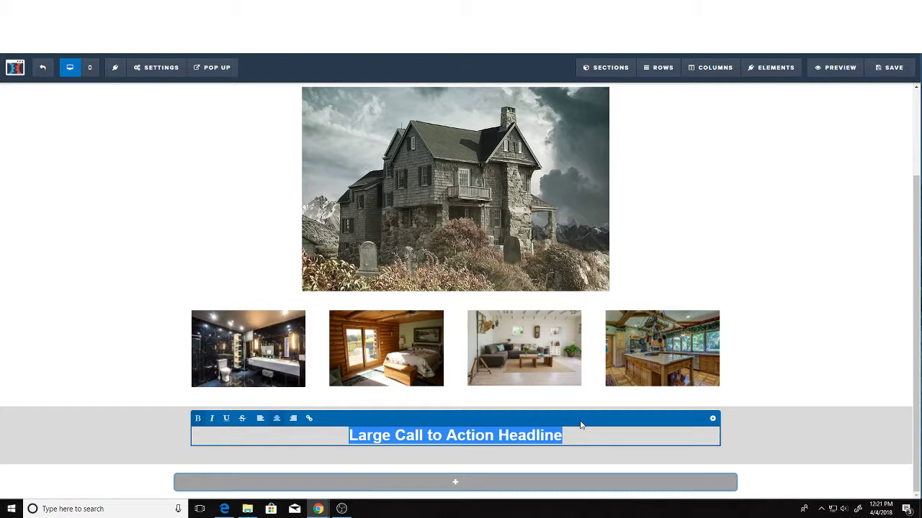
text(Curren)
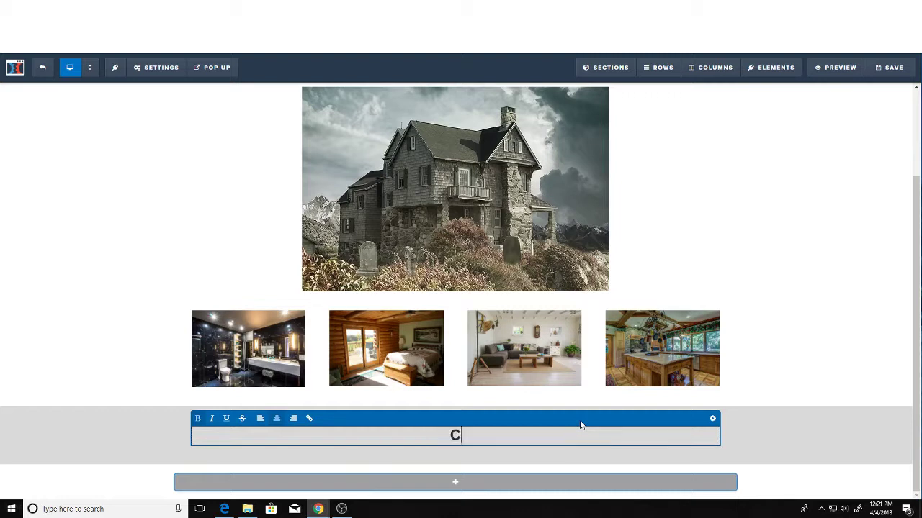
key(BackSpace)
key(BackSpace)
key(BackSpace)
key(BackSpace)
key(BackSpace)
key(BackSpace)
text(List)
key(BackSpace)
key(BackSpace)
key(BackSpace)
text(ist)
key(BackSpace)
key(BackSpace)
text(sted at )
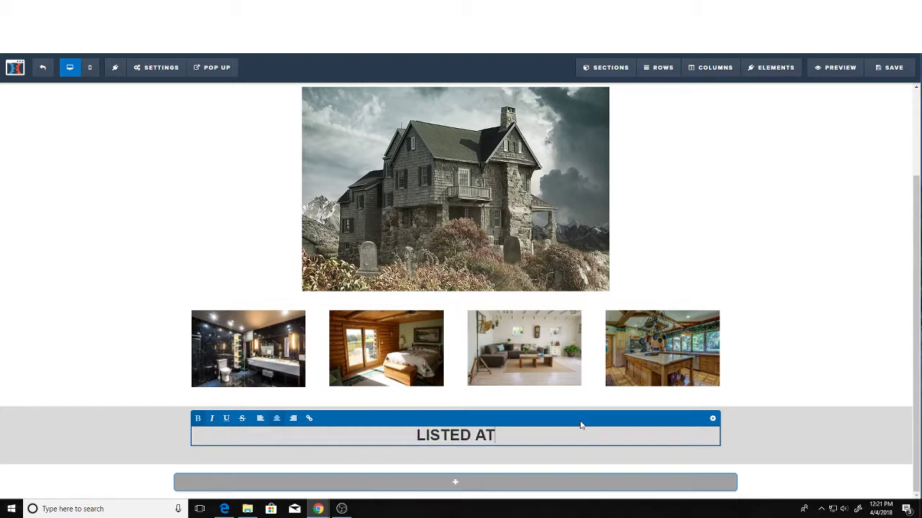
text($24)
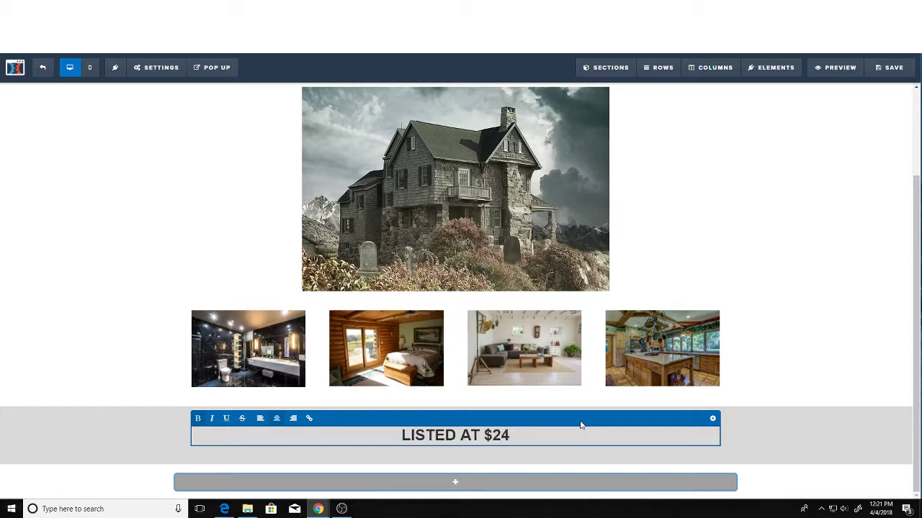
text(9)
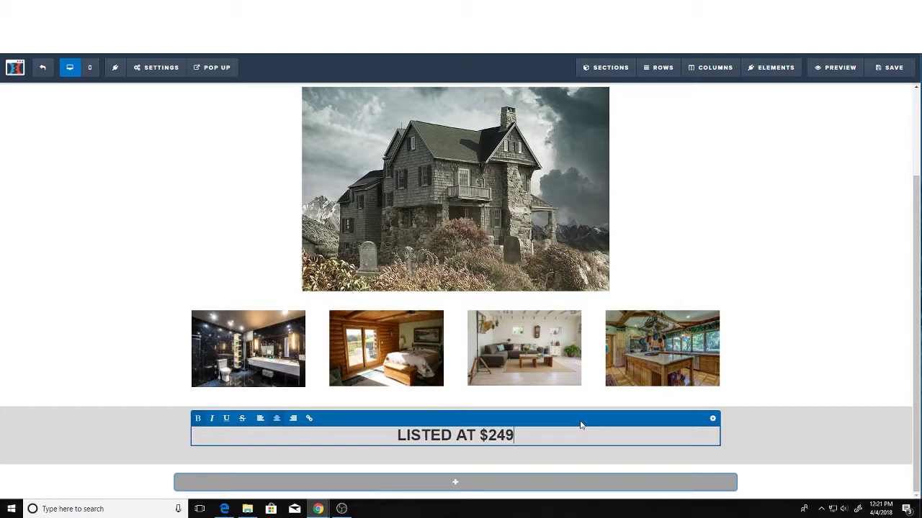
text(,900,0)
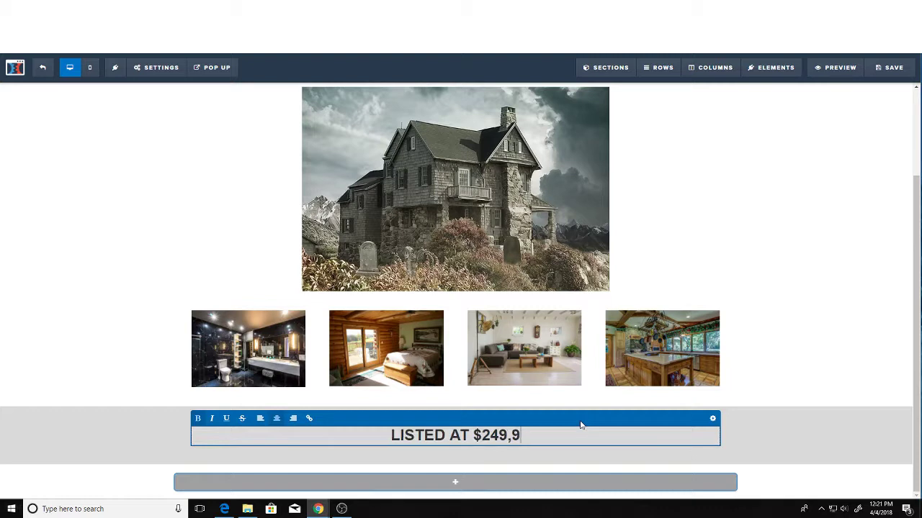
text(00)
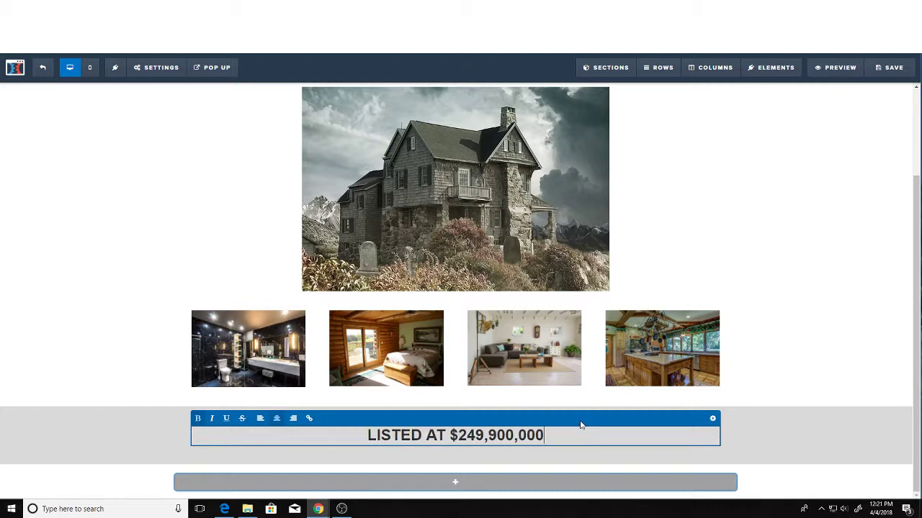
click(817, 372)
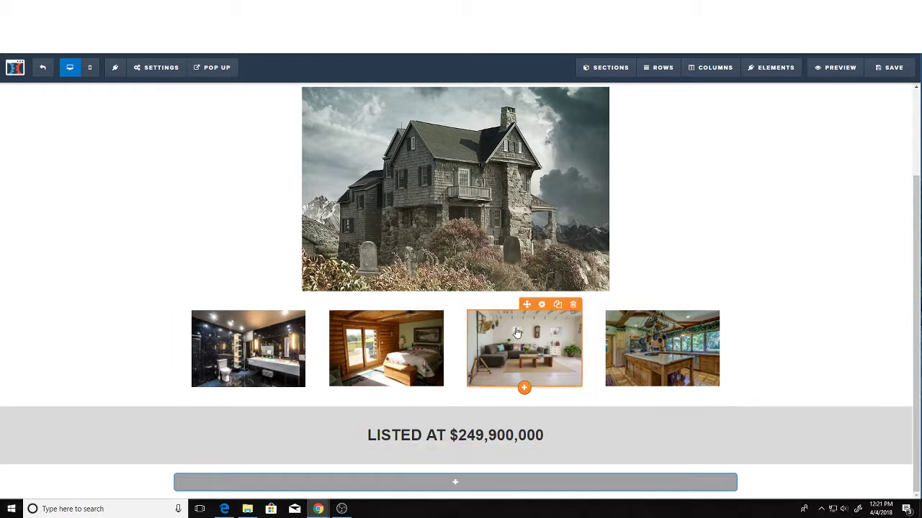
- Add a one-column row to the empty section below the price headline and insert an image element in it
click(455, 483)
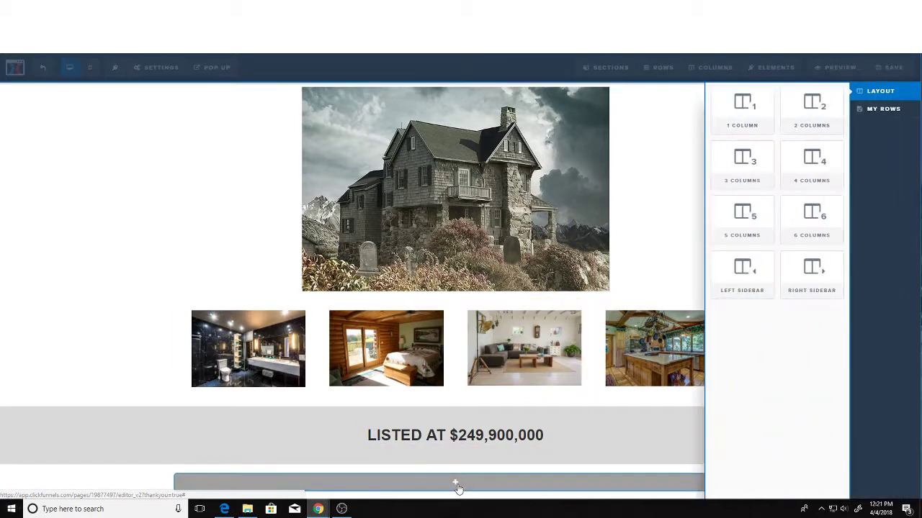
click(748, 109)
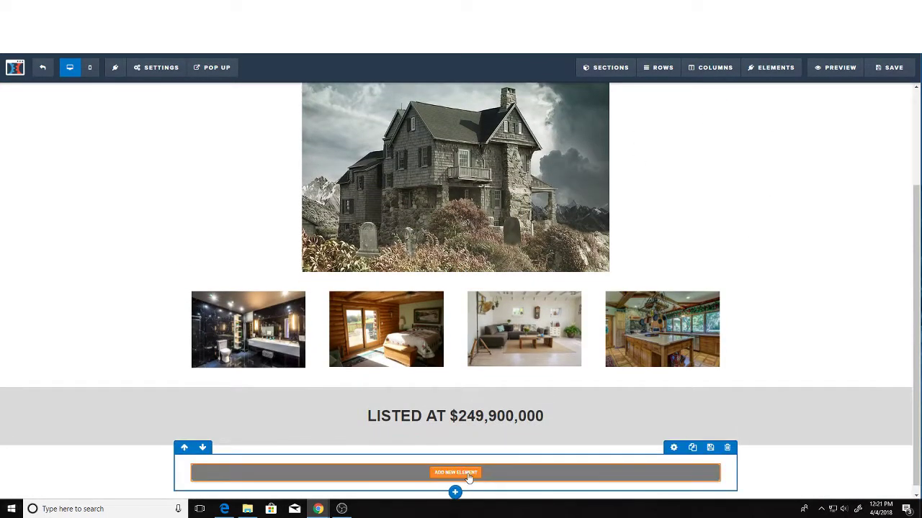
click(455, 472)
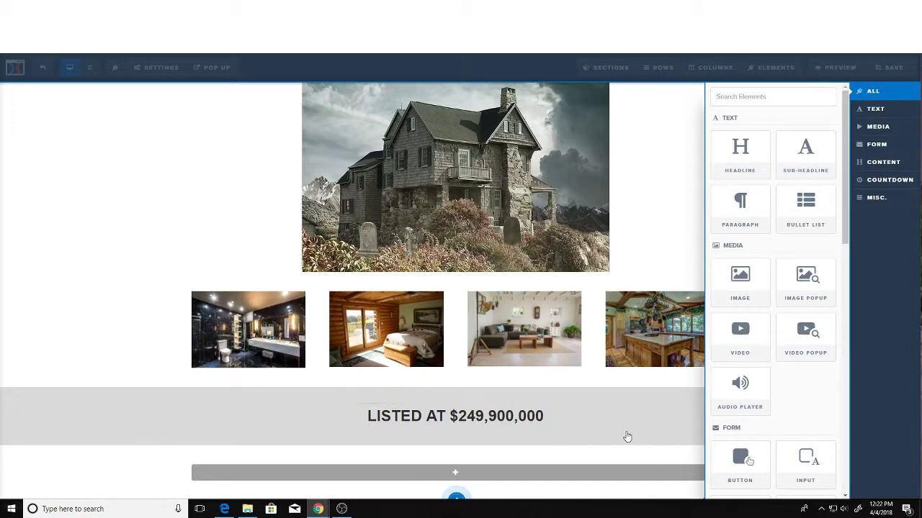
click(521, 464)
click(504, 471)
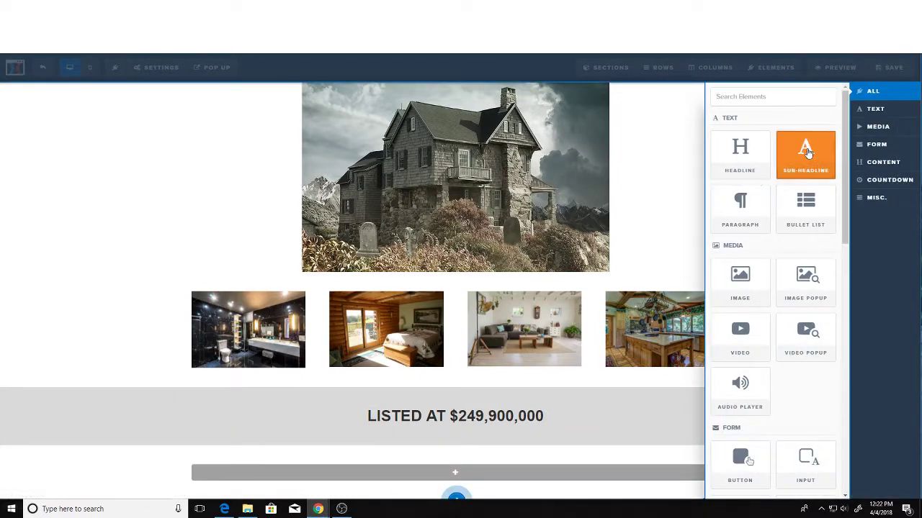
click(738, 274)
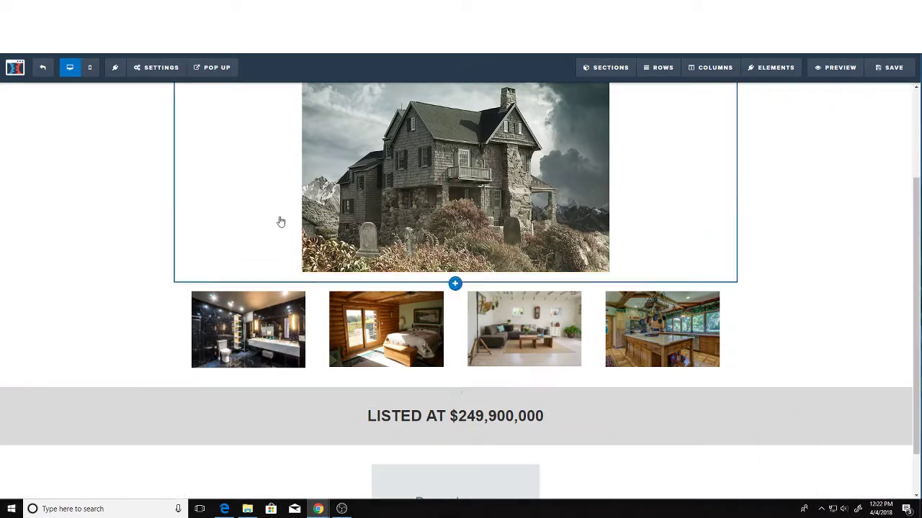
- Replace the demo image below the price headline with the dark red wood kitchen photo from the Pixabay "kitchen luxury" results
scroll(432, 288, down, 1)
click(467, 463)
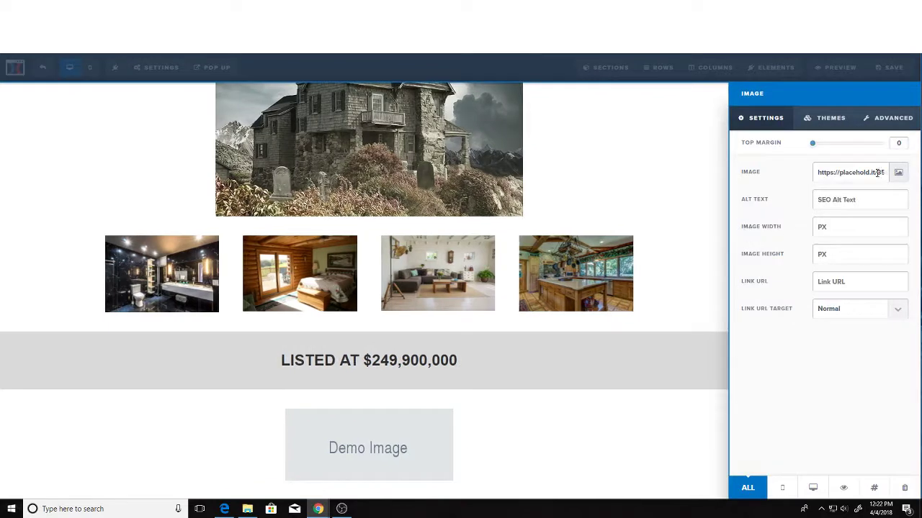
click(895, 175)
click(75, 98)
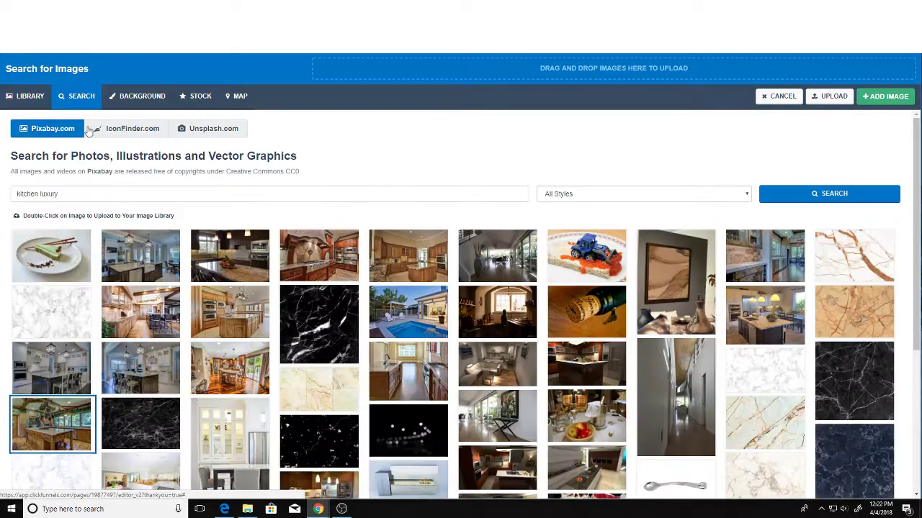
double_click(320, 193)
click(319, 259)
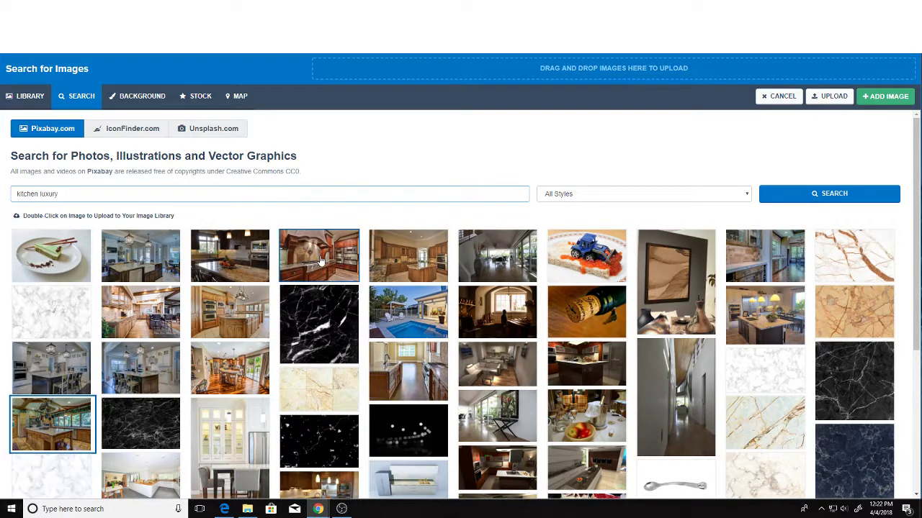
click(885, 96)
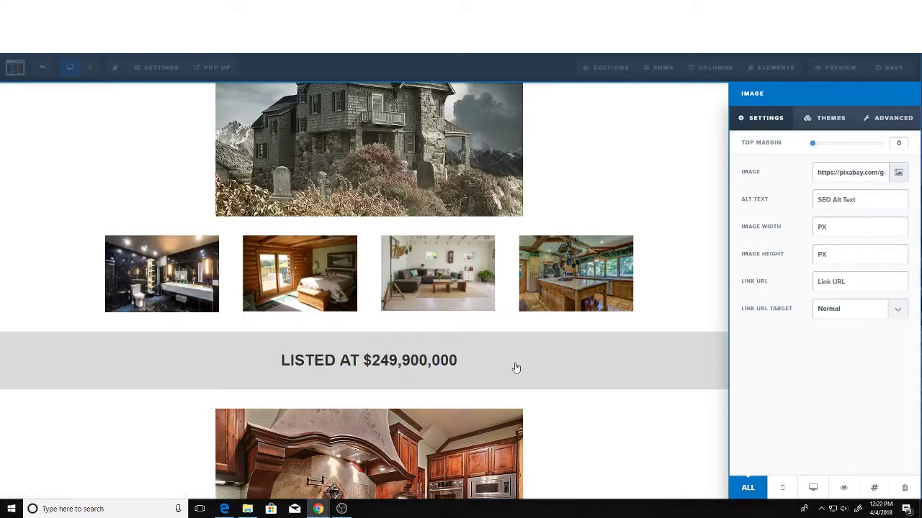
click(691, 272)
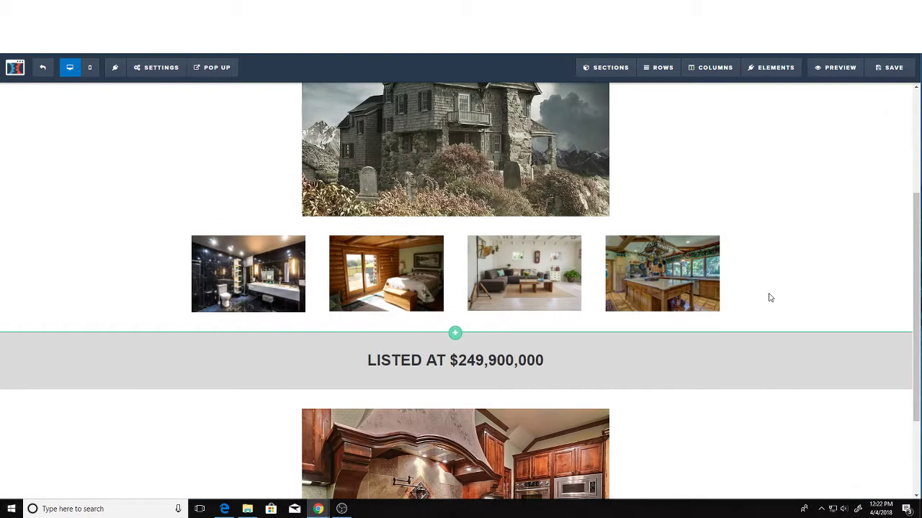
- Review the thank you page layout in the editor, from the agent header through the property photos to the new kitchen image
scroll(720, 338, down, 3)
click(609, 380)
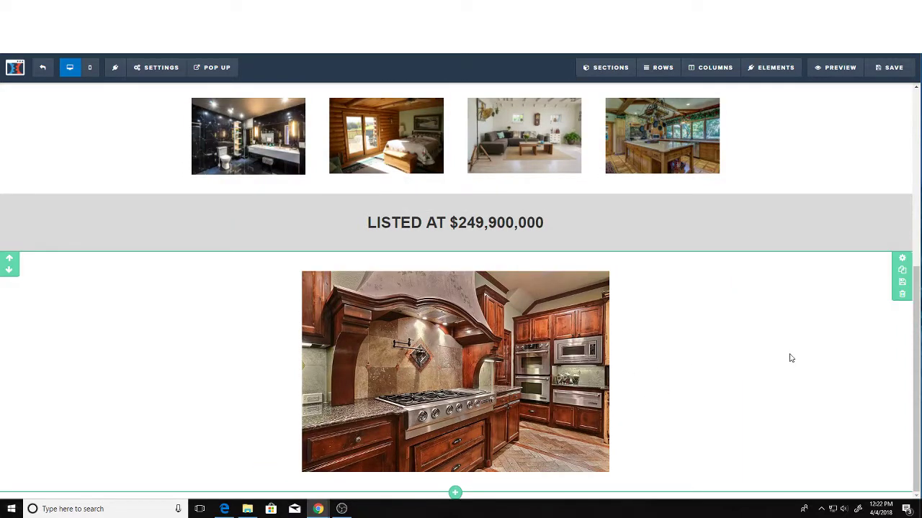
scroll(792, 359, up, 5)
scroll(699, 262, down, 2)
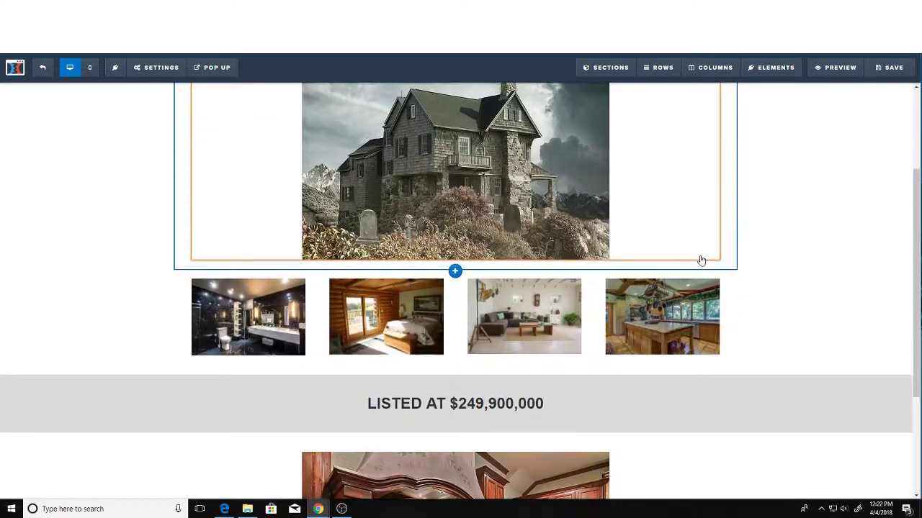
scroll(699, 259, up, 2)
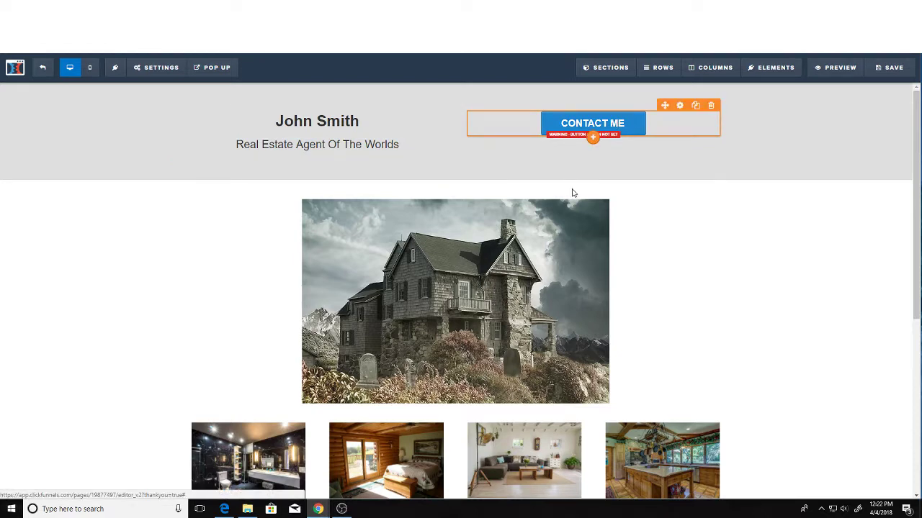
scroll(655, 286, down, 1)
scroll(655, 286, down, 2)
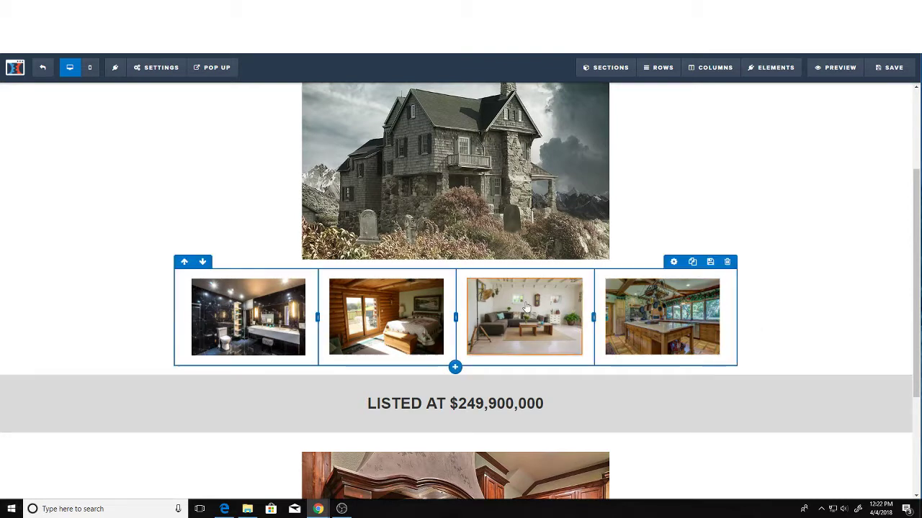
scroll(713, 332, down, 3)
- Save the thank you page and close the SEO meta data settings without changing them
click(831, 73)
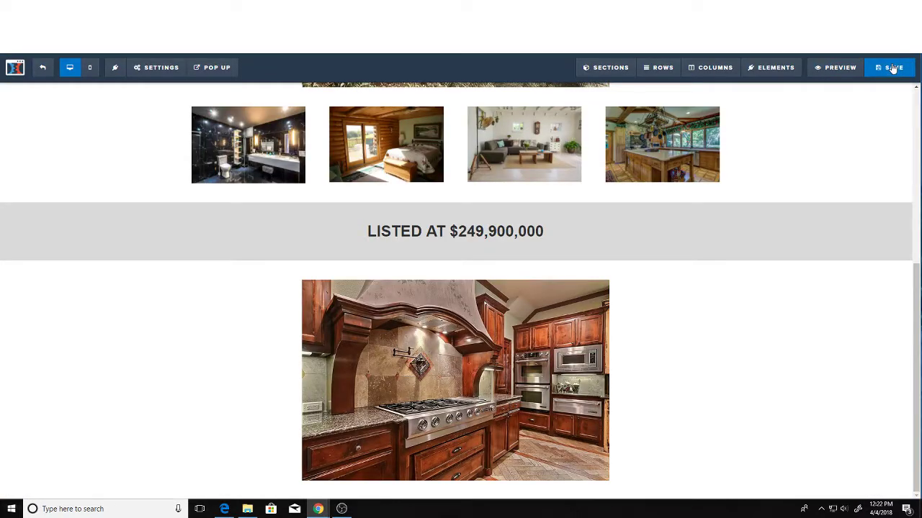
click(893, 69)
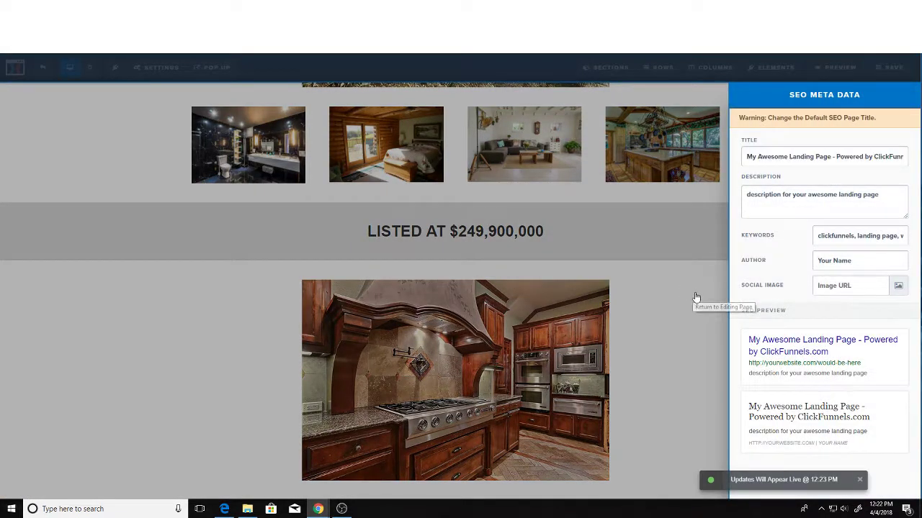
click(695, 304)
- Preview the thank you page and examine how the agent header behaves over the photos, price section and kitchen image while scrolling
click(834, 72)
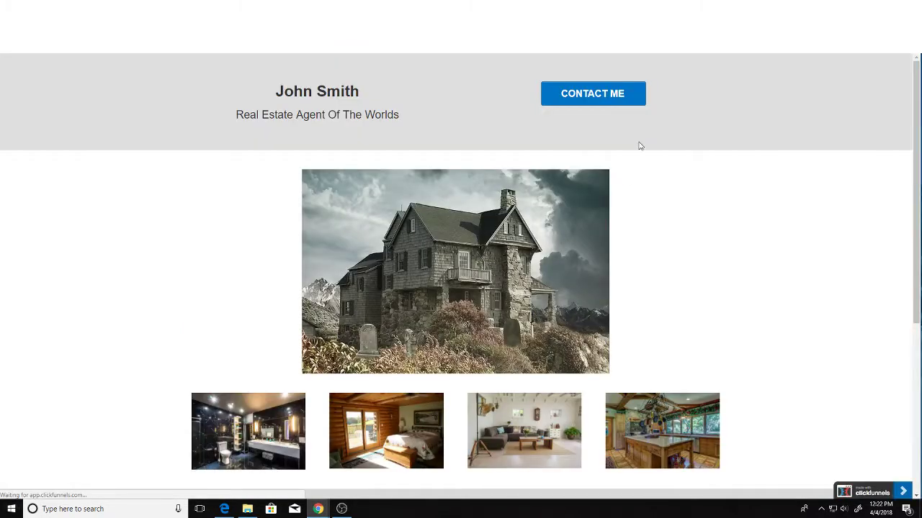
scroll(469, 159, down, 1)
scroll(473, 157, down, 3)
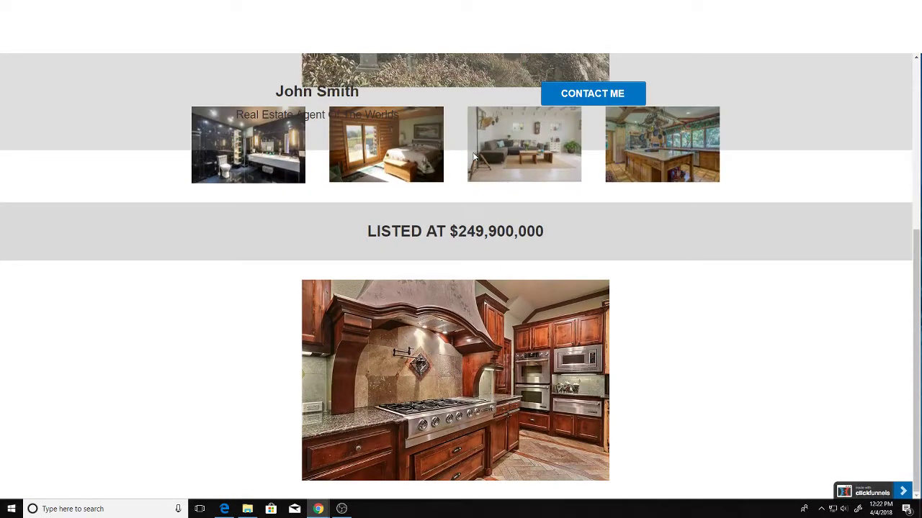
scroll(473, 157, up, 4)
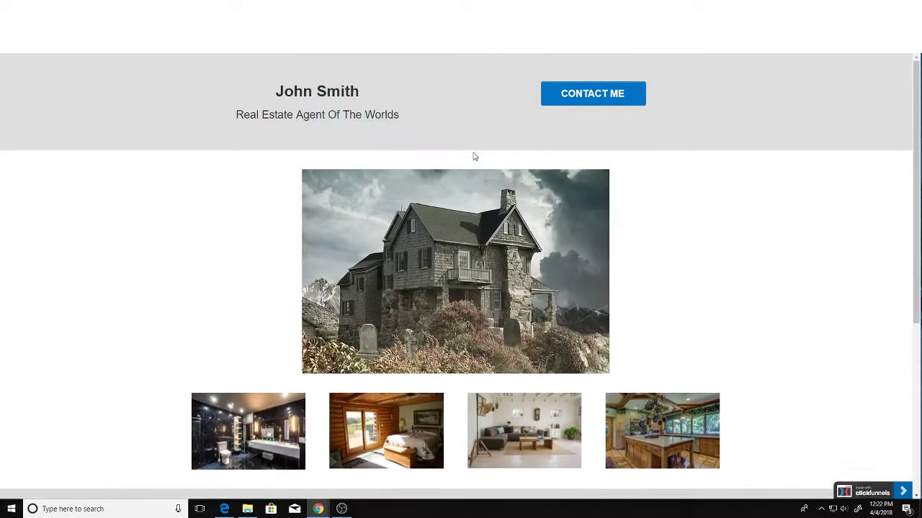
scroll(473, 156, down, 2)
scroll(474, 157, down, 2)
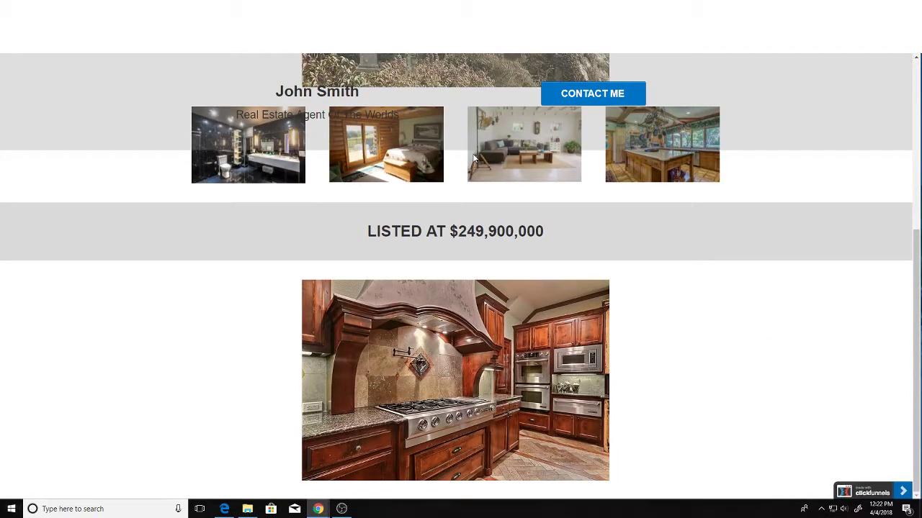
scroll(473, 157, up, 4)
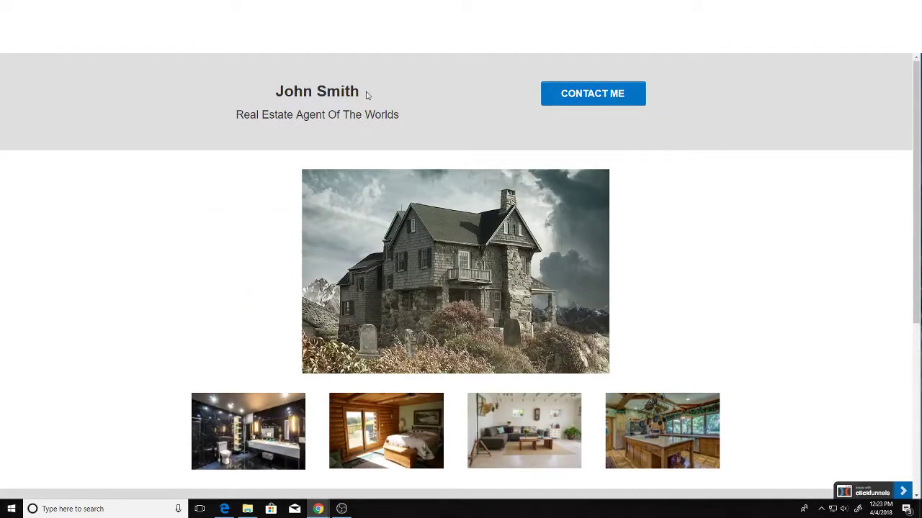
scroll(434, 120, down, 2)
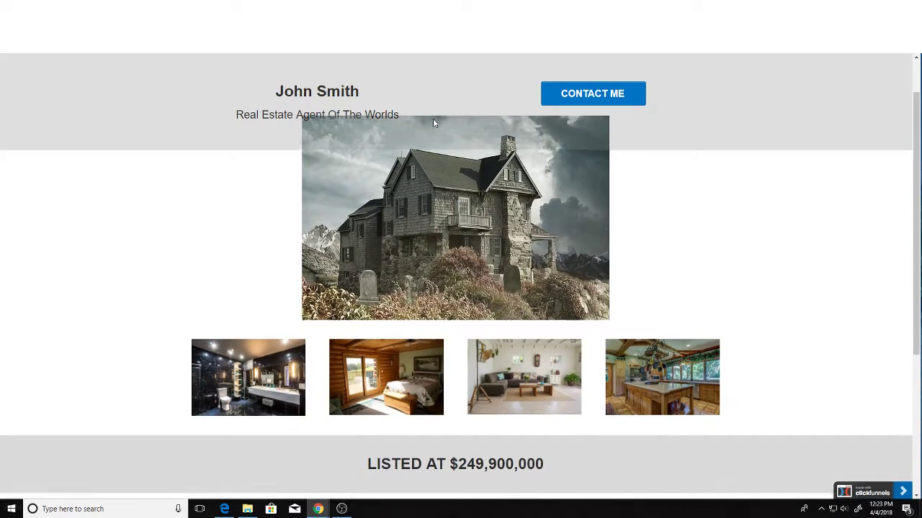
scroll(433, 124, down, 2)
scroll(432, 125, up, 4)
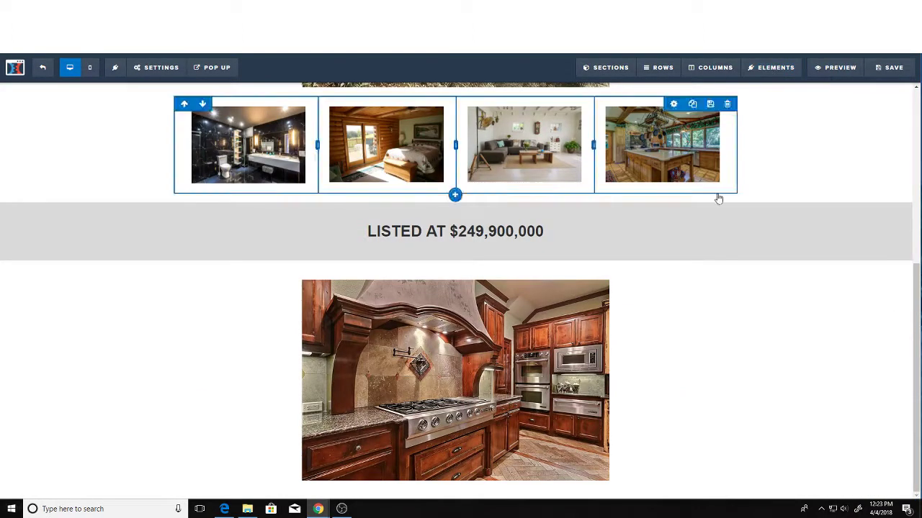
scroll(763, 288, up, 5)
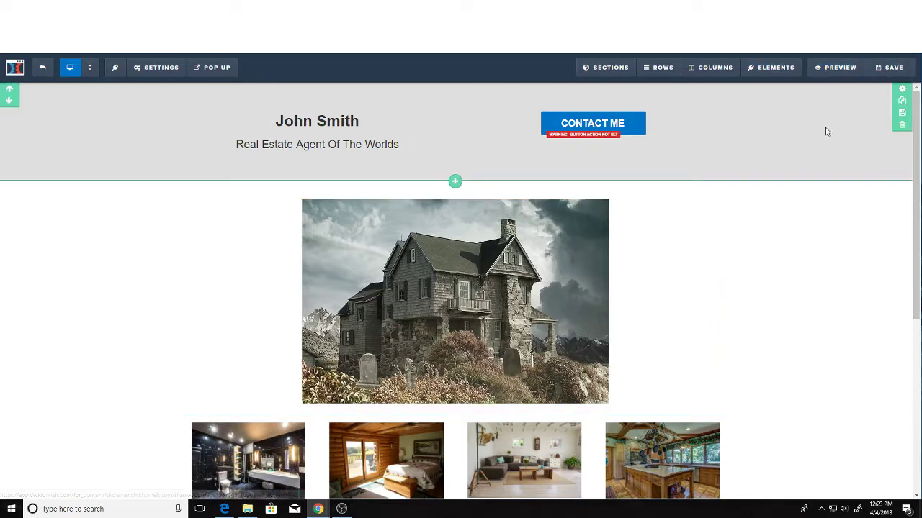
scroll(542, 150, down, 5)
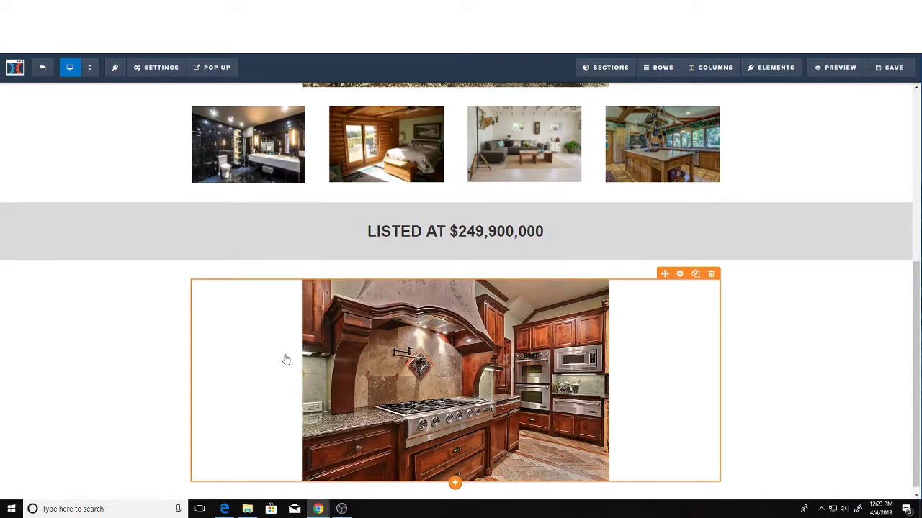
scroll(454, 302, up, 5)
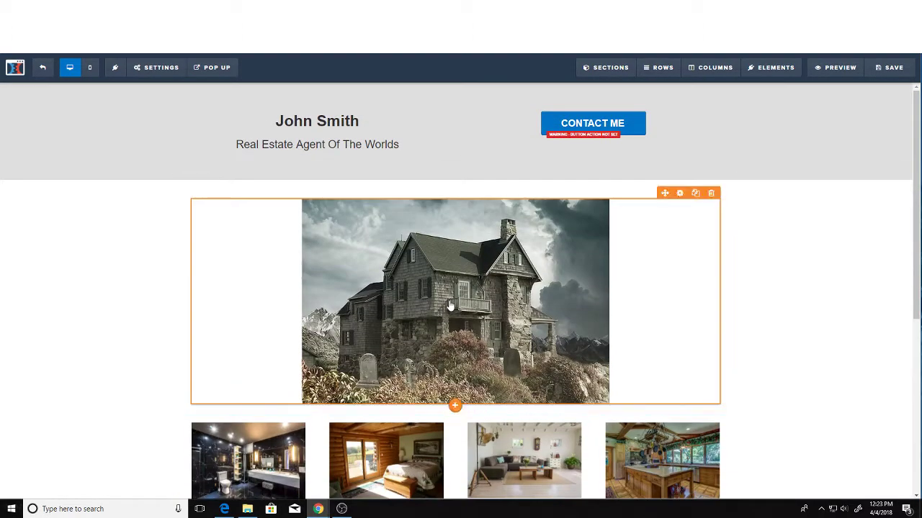
scroll(453, 303, down, 3)
scroll(453, 300, up, 3)
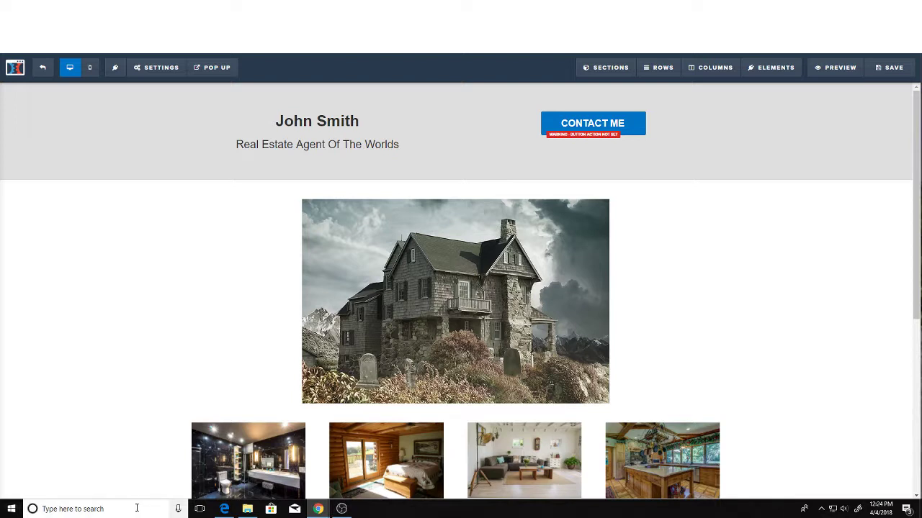
click(341, 509)
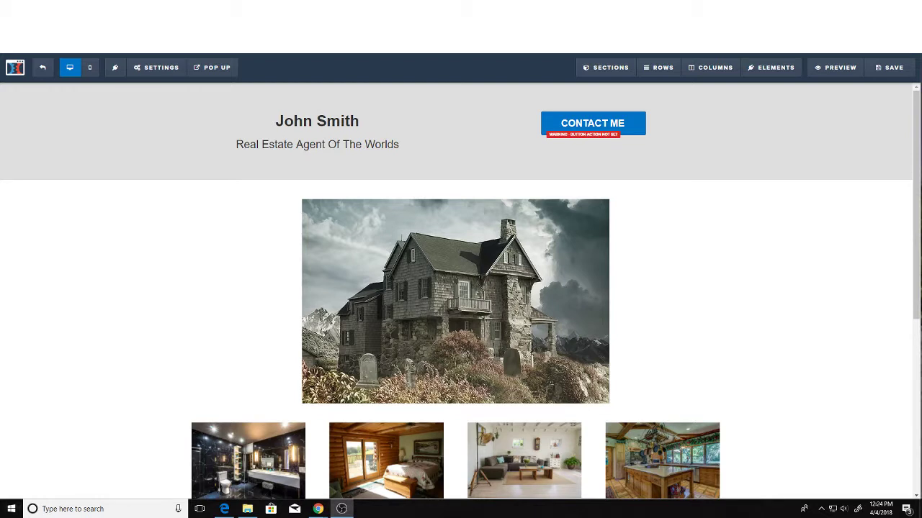